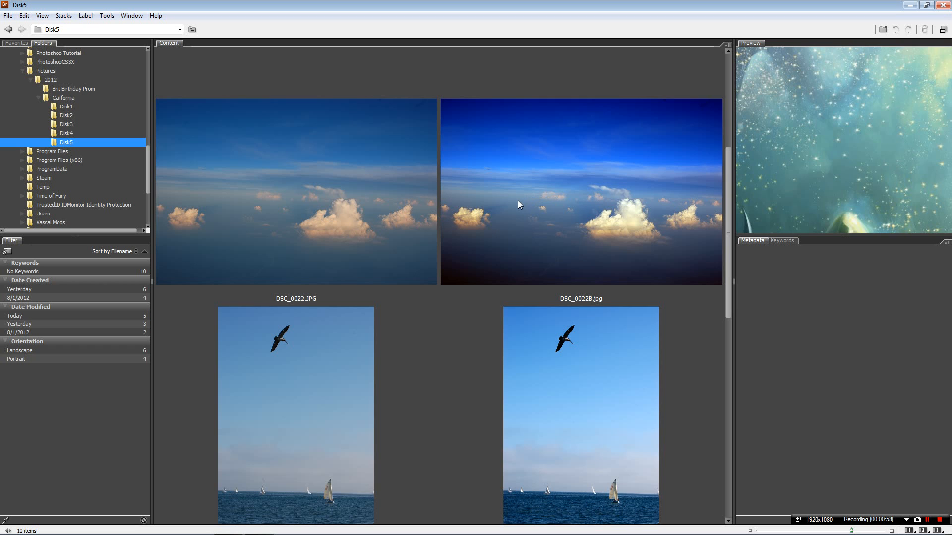
Compare the original photos in the Disk5 folder with their edited B versions, from DSC_0001 to DSC_0615.
scroll(511, 206, "down", 3)
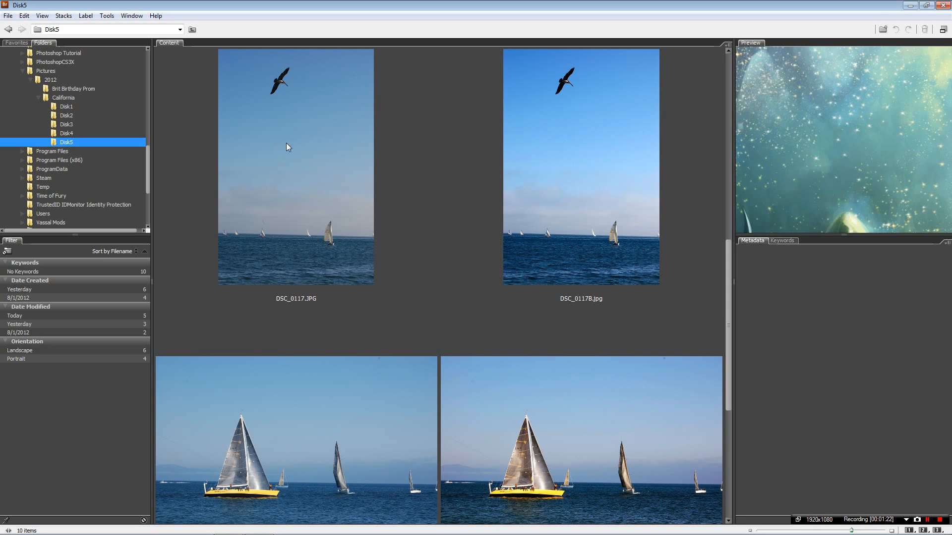
scroll(458, 161, "down", 1)
scroll(451, 161, "up", 2)
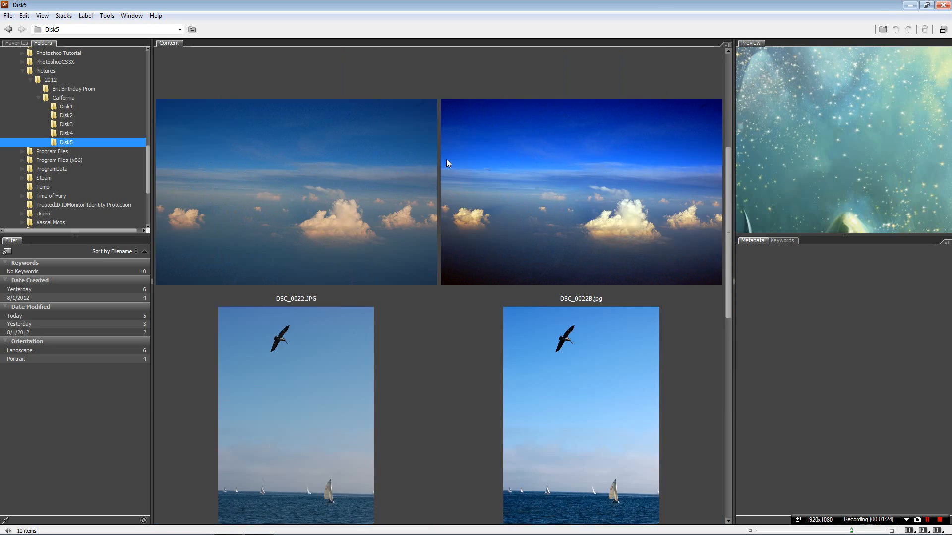
scroll(444, 159, "down", 2)
scroll(445, 159, "up", 1)
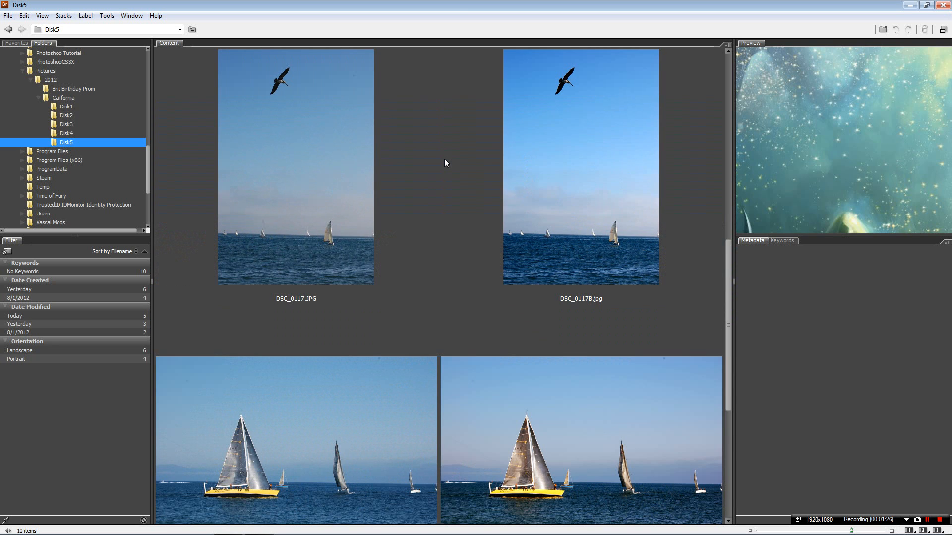
scroll(442, 174, "down", 1)
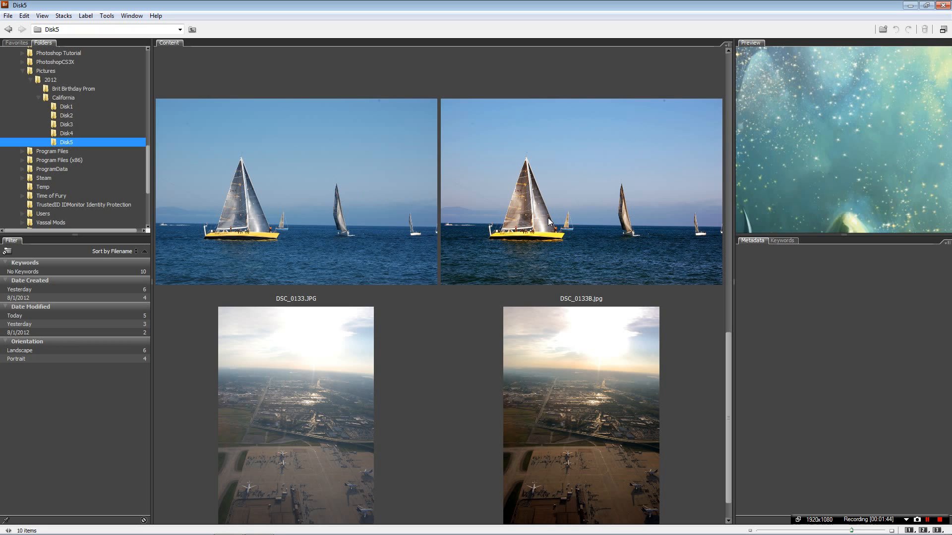
scroll(454, 249, "down", 1)
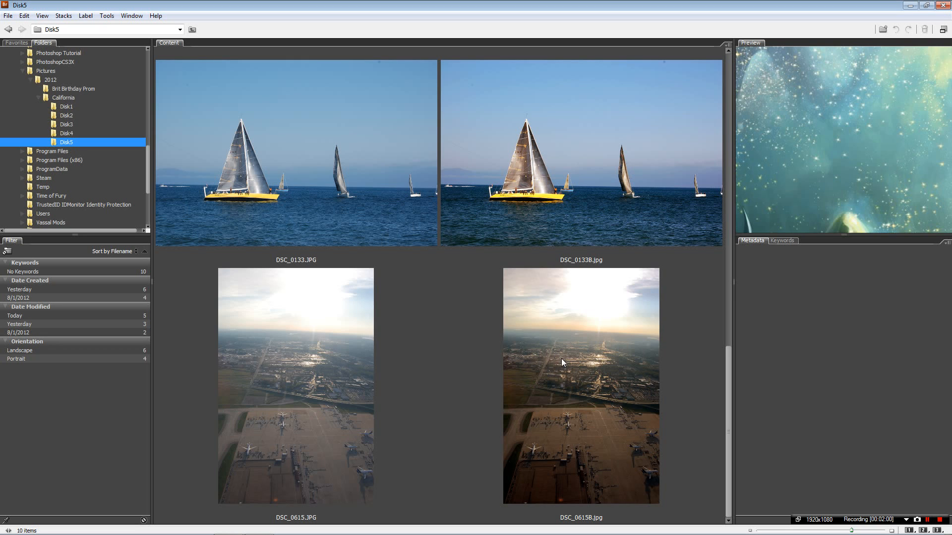
scroll(450, 358, "up", 5)
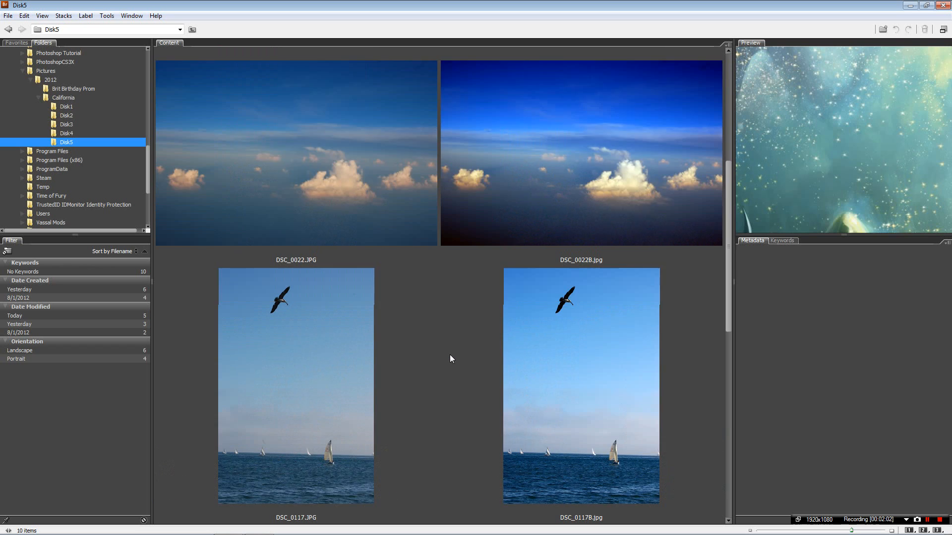
scroll(451, 358, "up", 3)
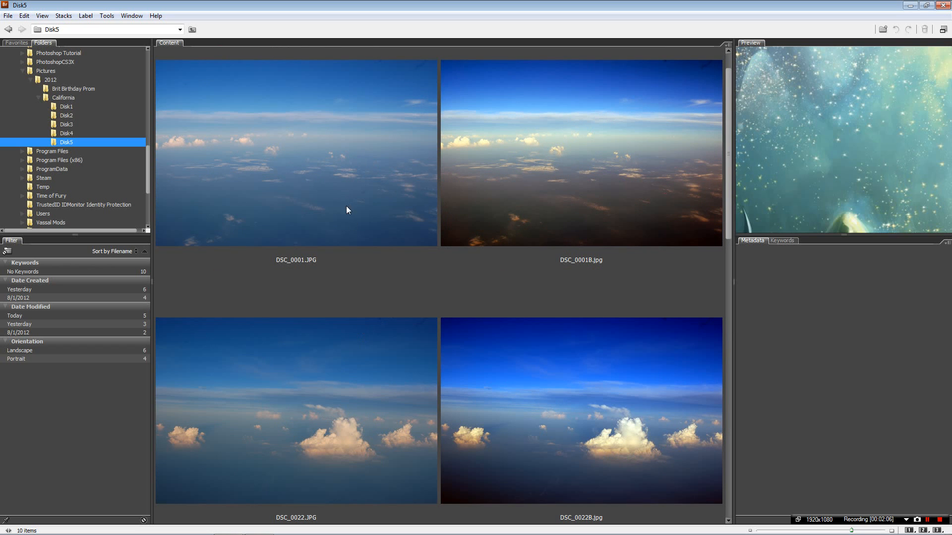
scroll(349, 226, "down", 3)
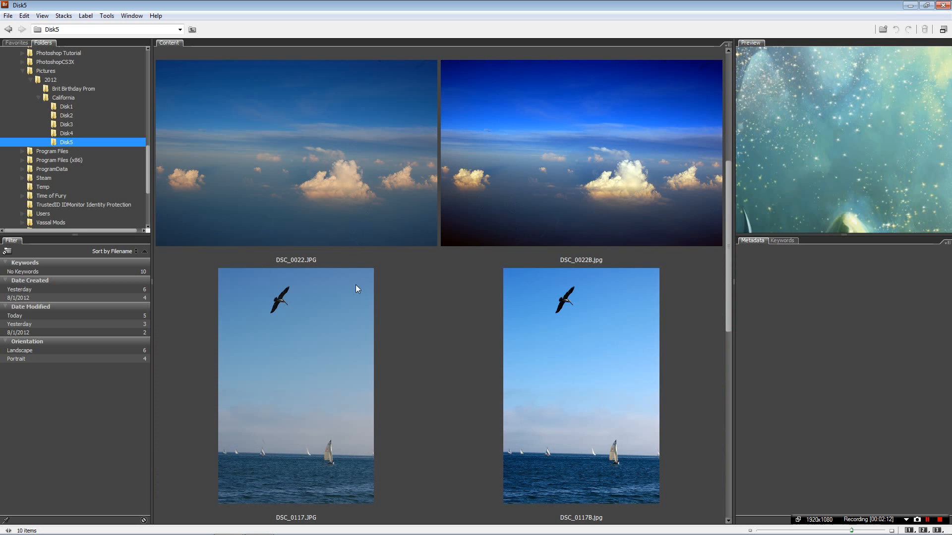
Open the night harbor photo DSC_0107.JPG from the California/Disk4 folder in Photoshop.
left_click(65, 133)
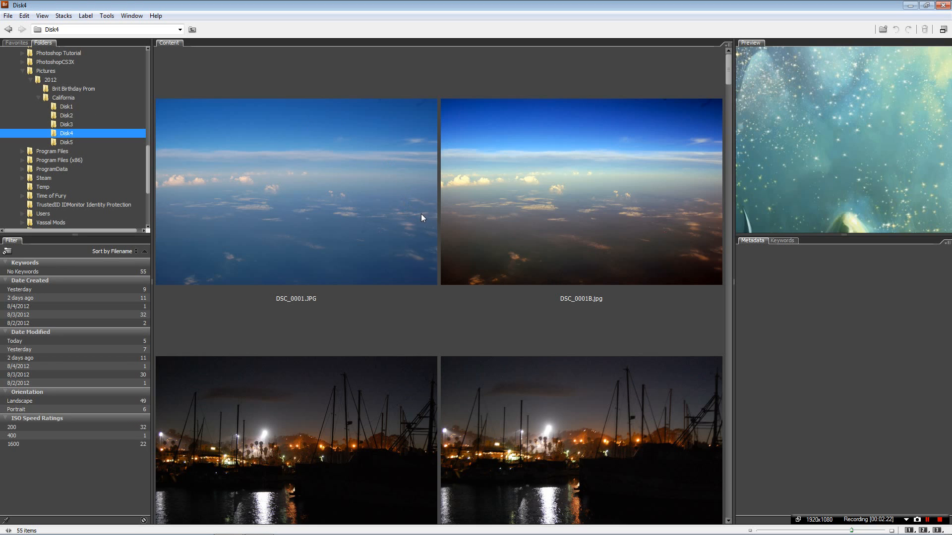
scroll(432, 230, "down", 2)
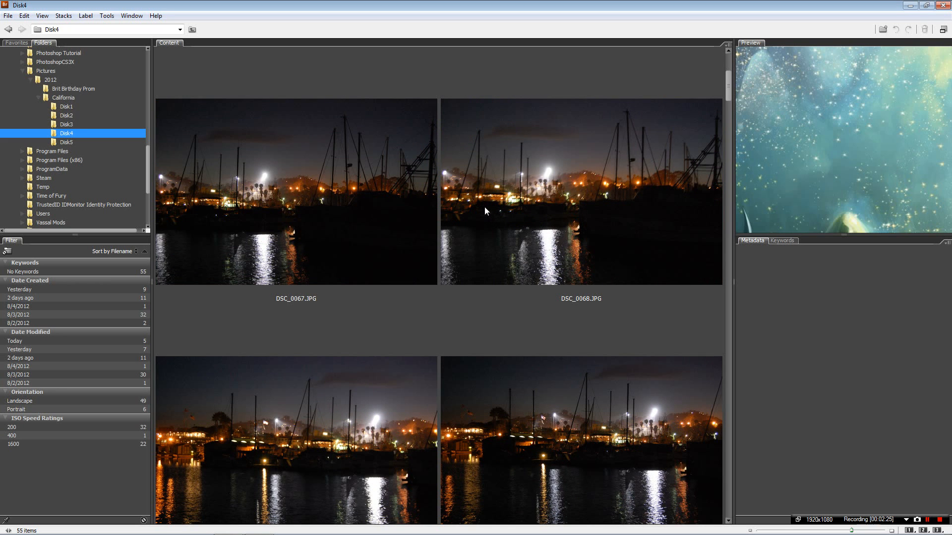
scroll(482, 209, "down", 2)
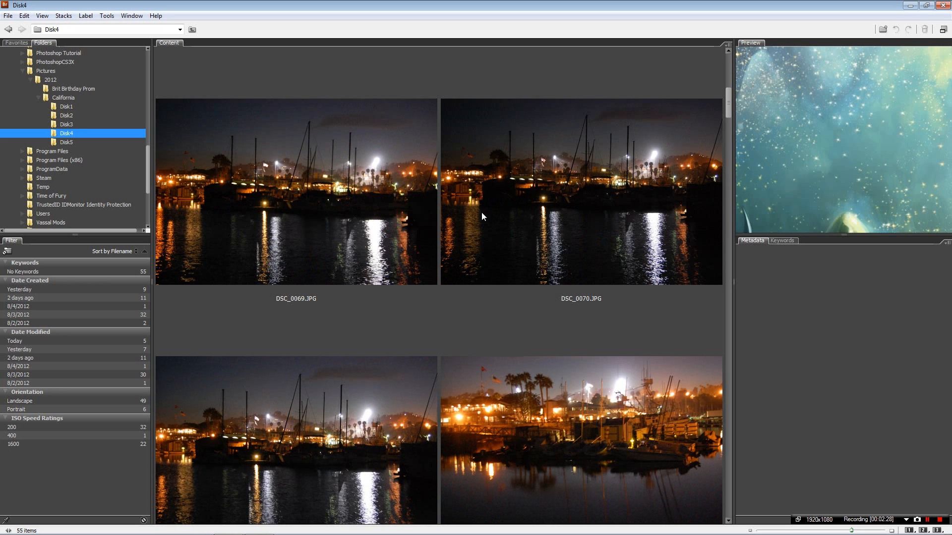
scroll(472, 228, "down", 2)
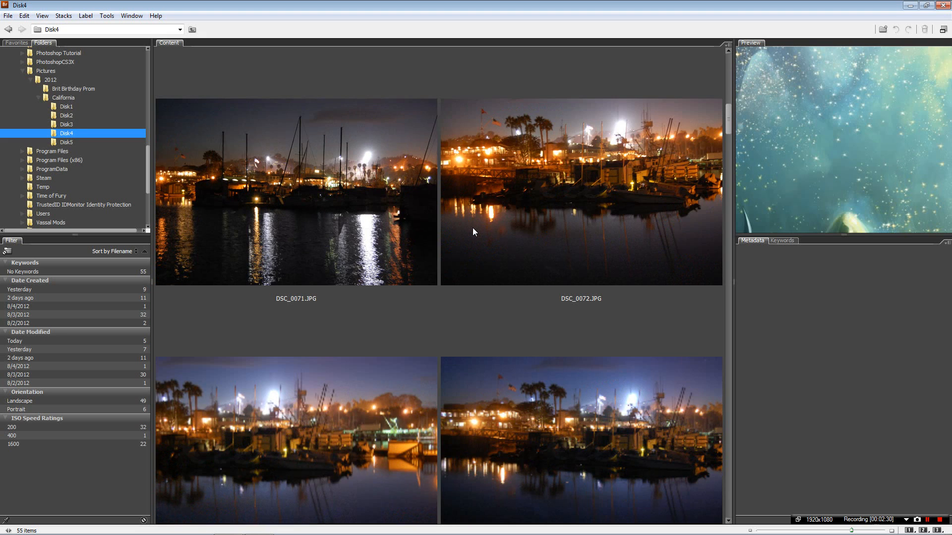
scroll(472, 228, "up", 2)
scroll(472, 228, "down", 2)
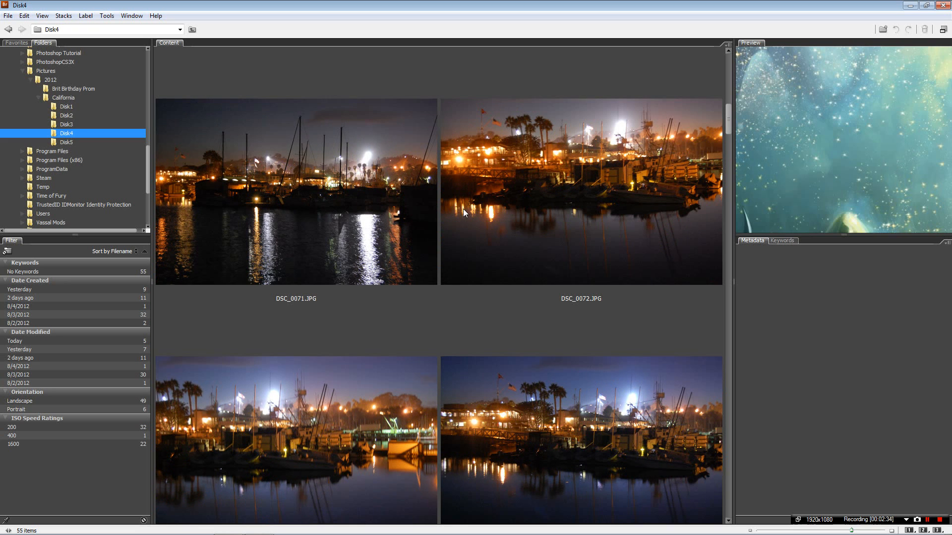
scroll(460, 212, "down", 2)
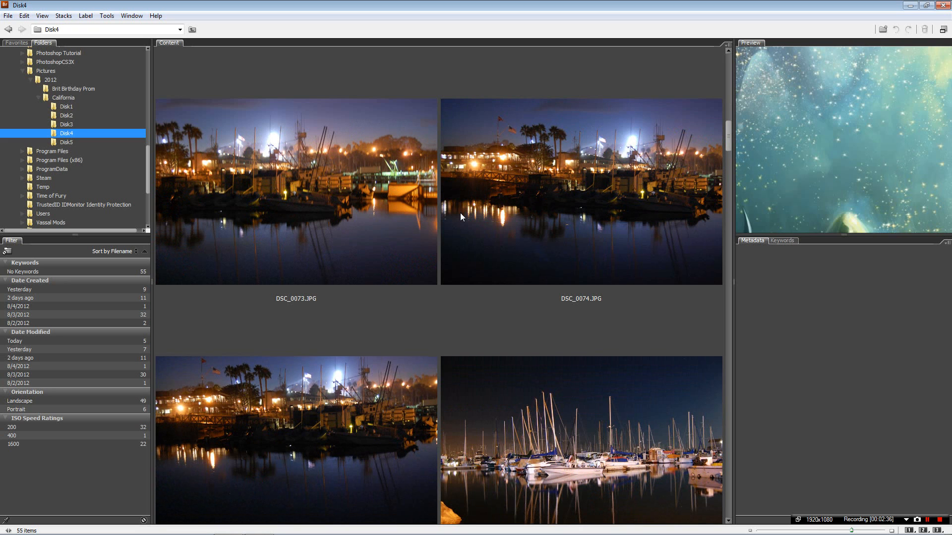
scroll(460, 216, "down", 2)
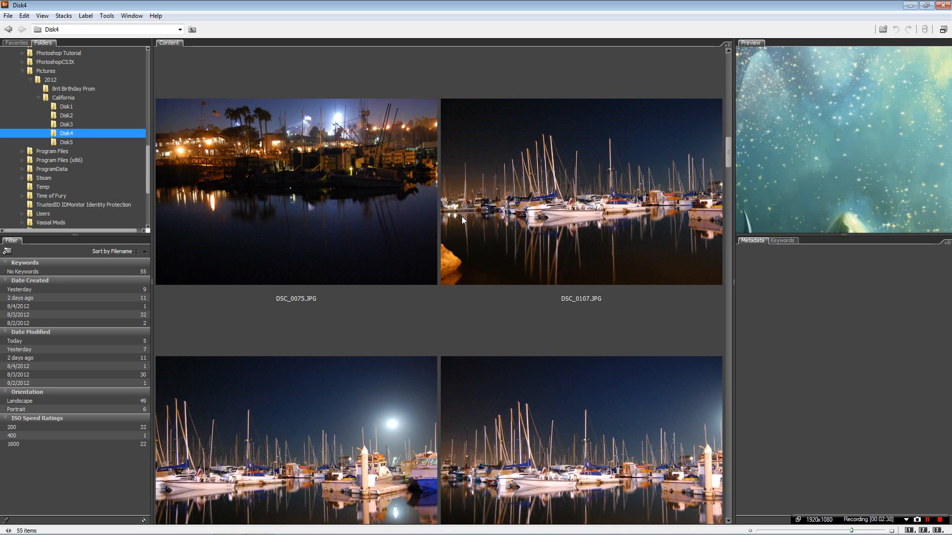
left_click(556, 211)
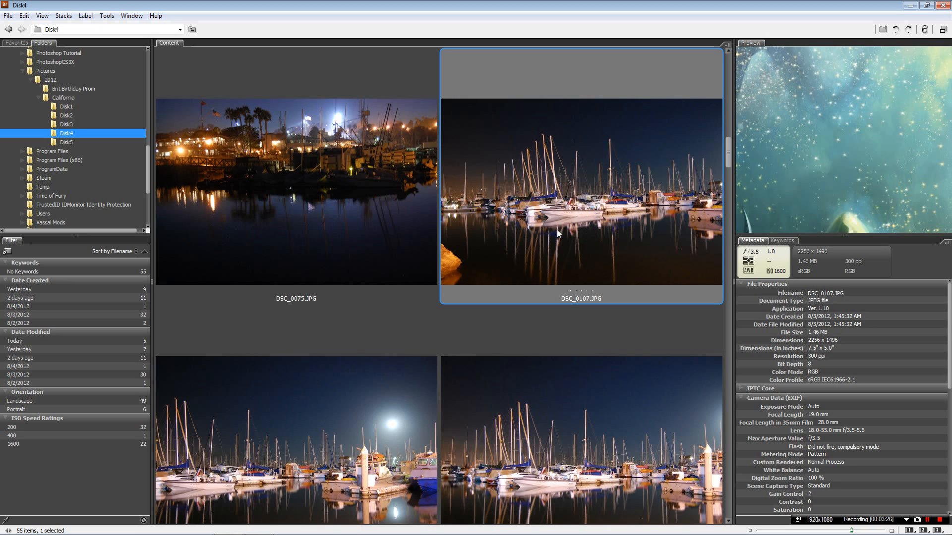
double_click(546, 203)
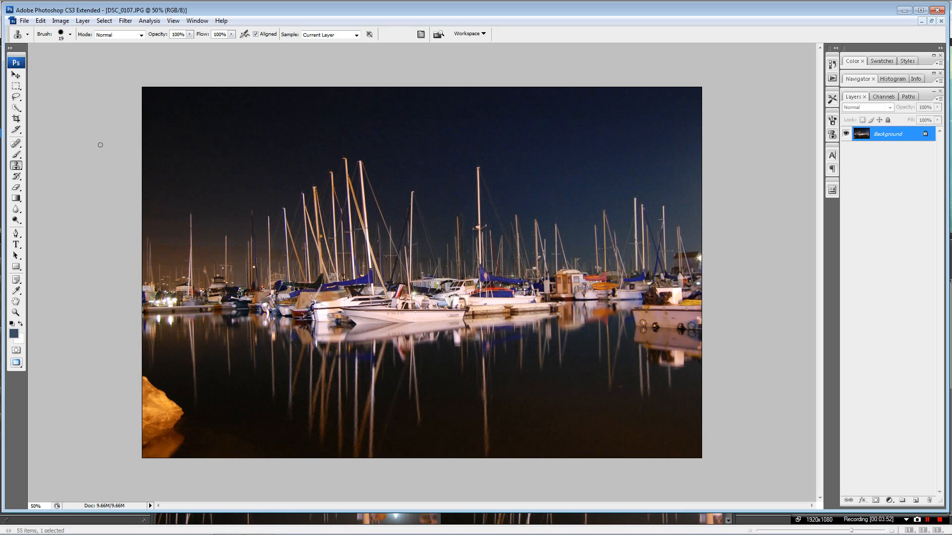
left_click(61, 20)
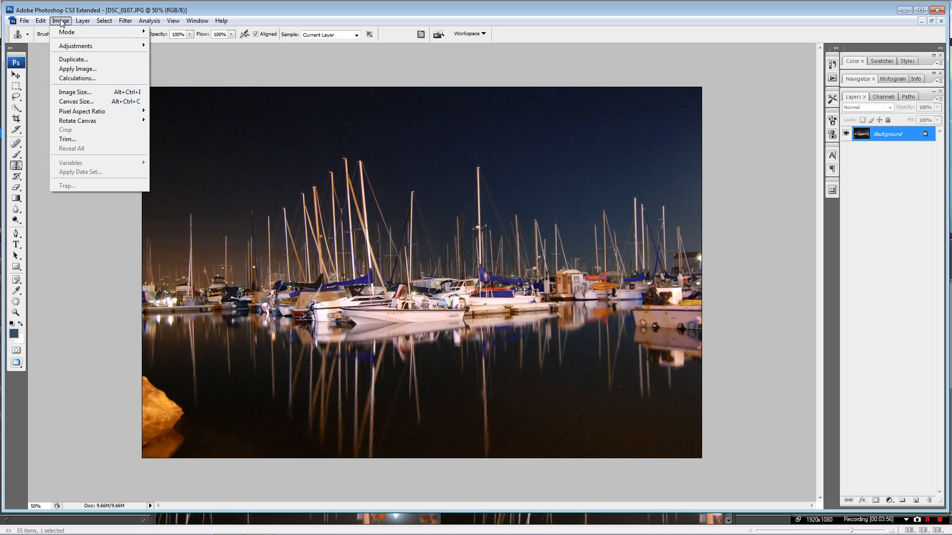
mouse_move(76, 46)
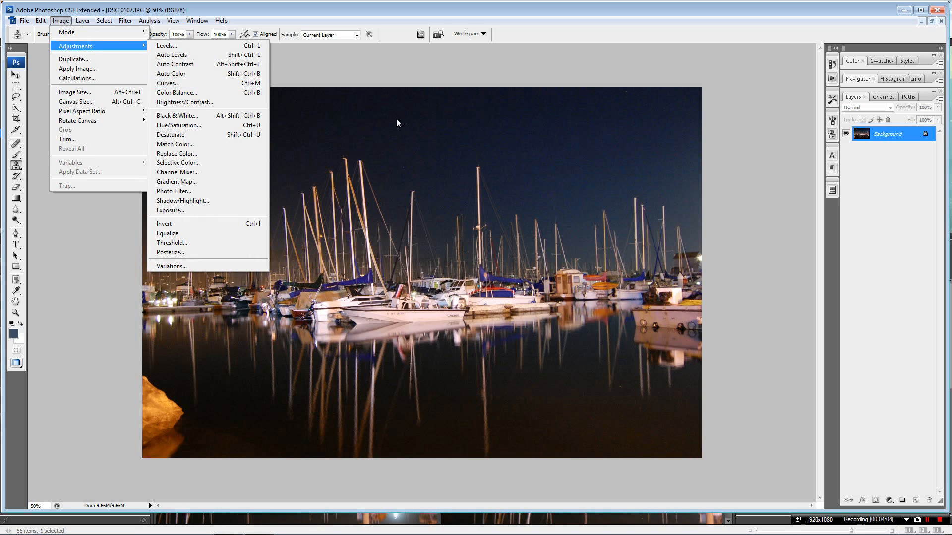
left_click(525, 75)
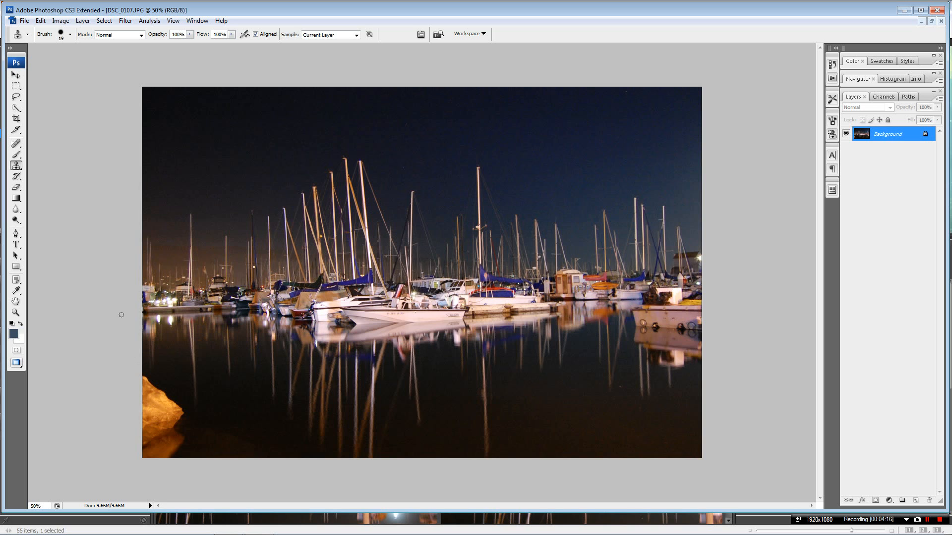
Switch to Bridge, look through the night harbor and beach photos in the Disk4 folder, and return to Photoshop.
left_click(228, 525)
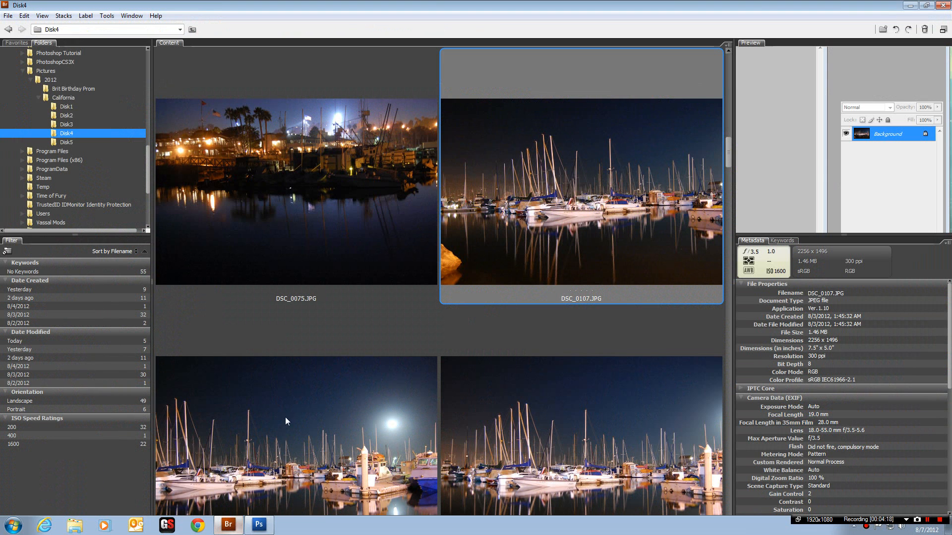
scroll(369, 347, "down", 1)
scroll(490, 281, "down", 1)
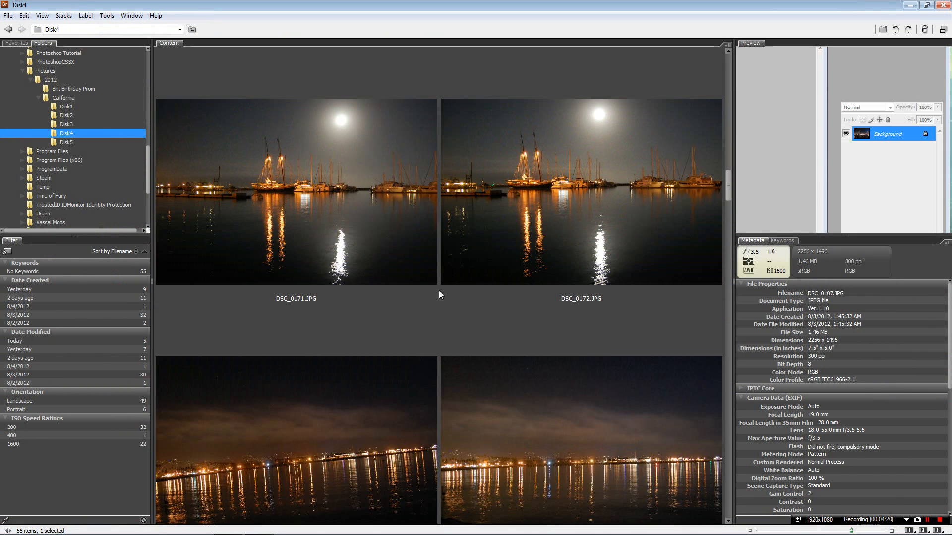
scroll(406, 272, "down", 3)
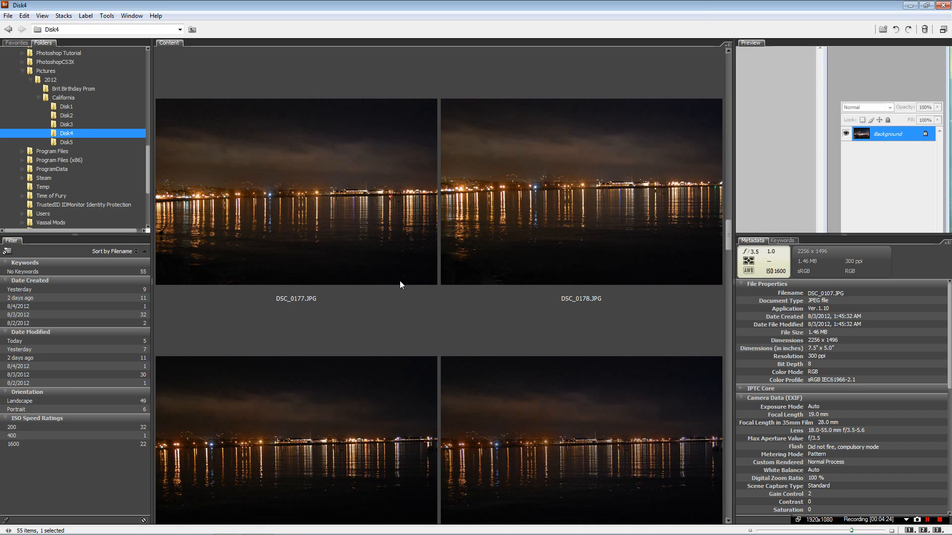
scroll(399, 293, "down", 1)
scroll(401, 299, "down", 1)
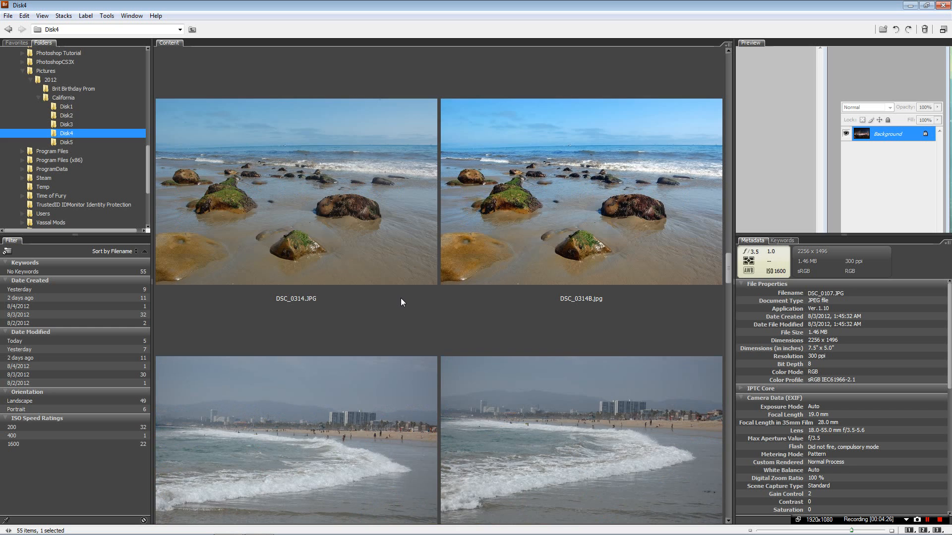
scroll(400, 299, "down", 2)
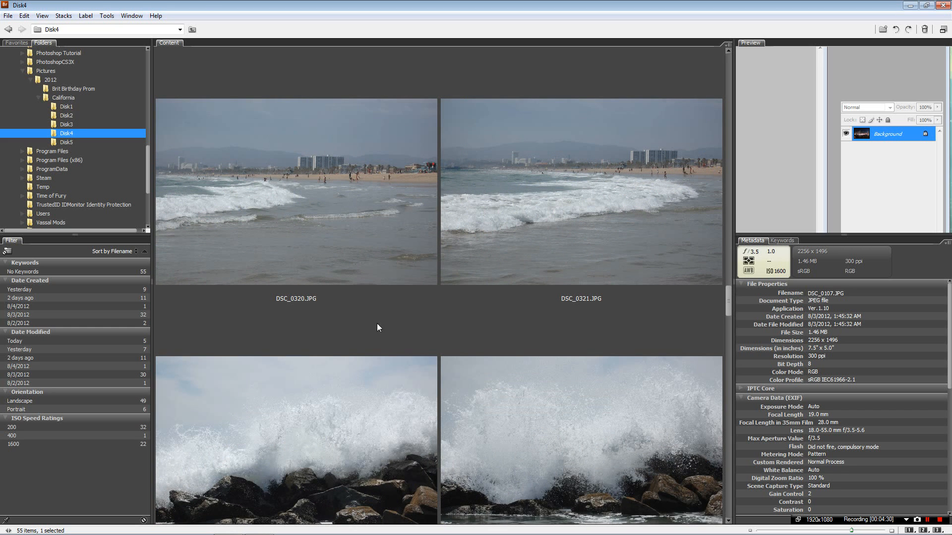
scroll(384, 333, "up", 10)
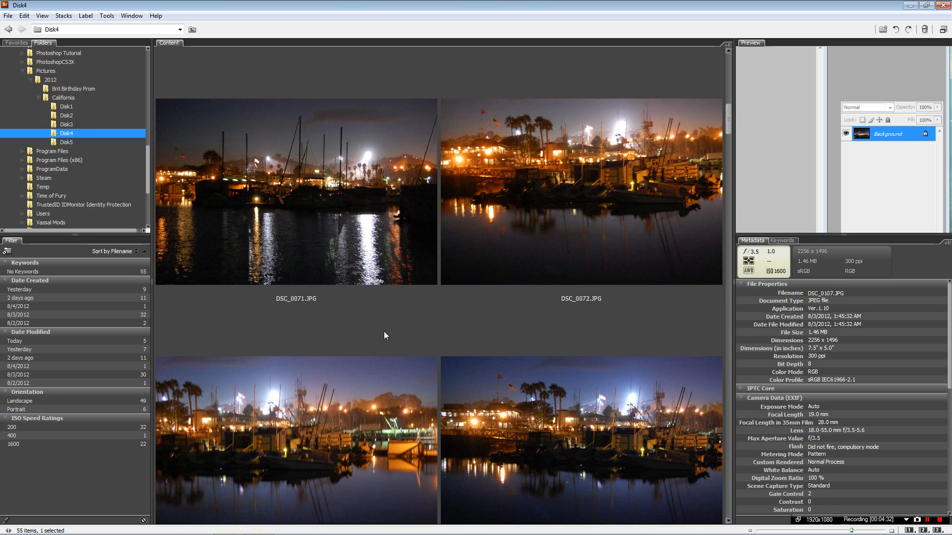
scroll(385, 327, "up", 5)
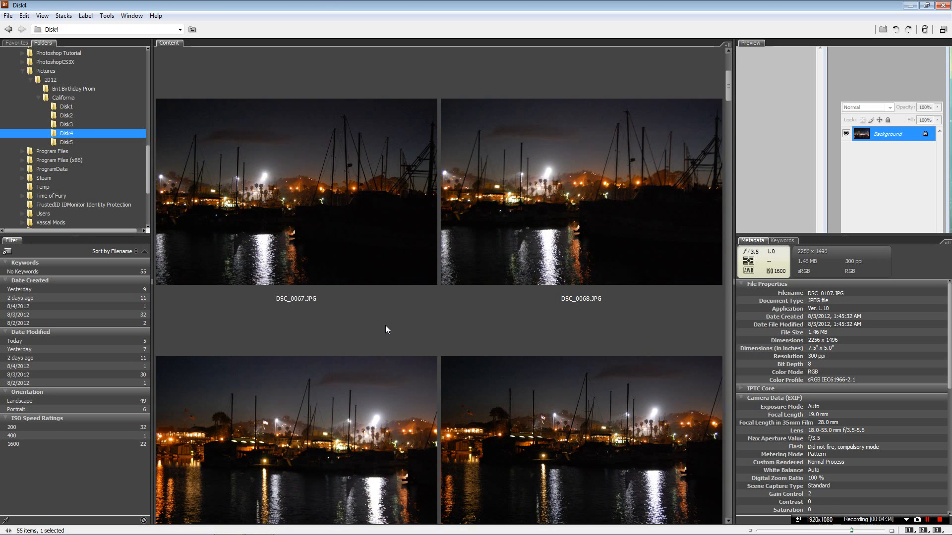
scroll(385, 327, "down", 4)
scroll(381, 332, "down", 1)
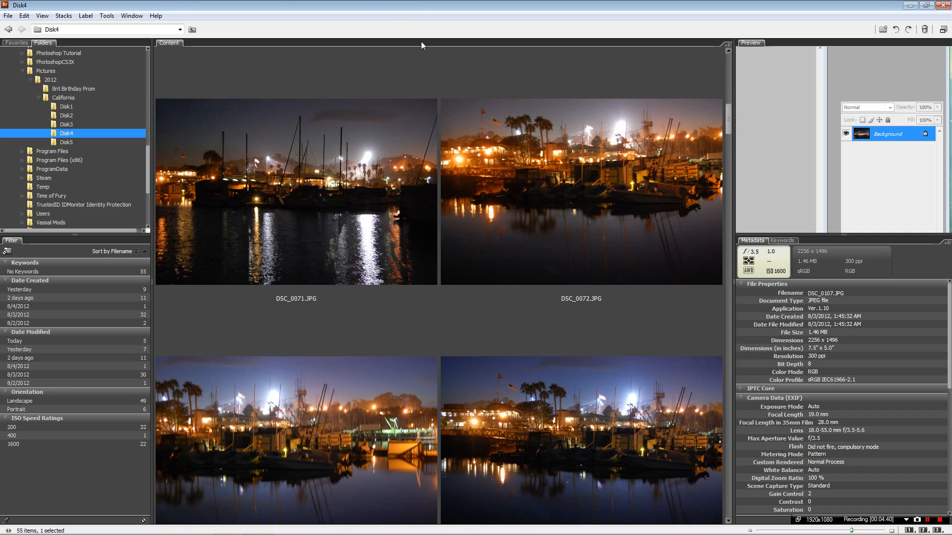
left_click(910, 5)
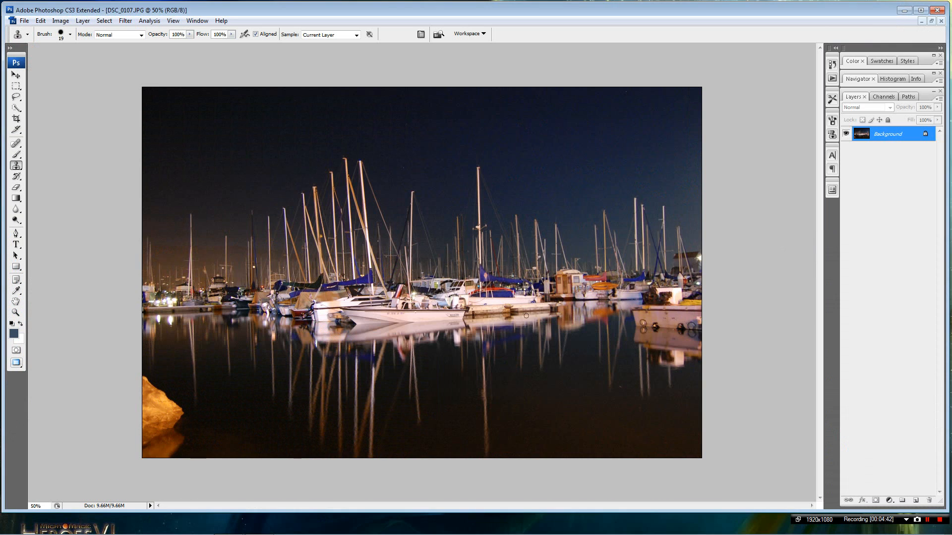
Try the Auto Levels adjustment on the harbor photo and undo it.
left_click(61, 20)
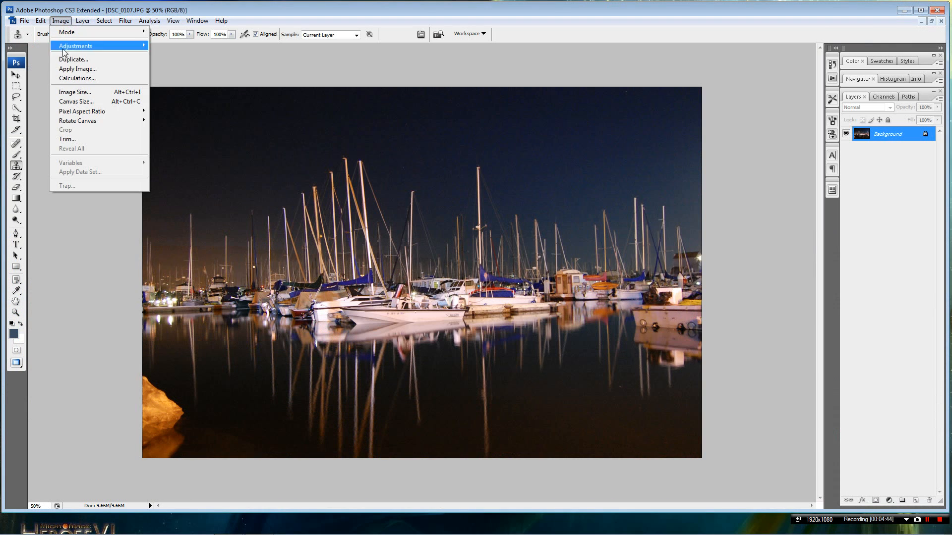
mouse_move(124, 46)
left_click(160, 55)
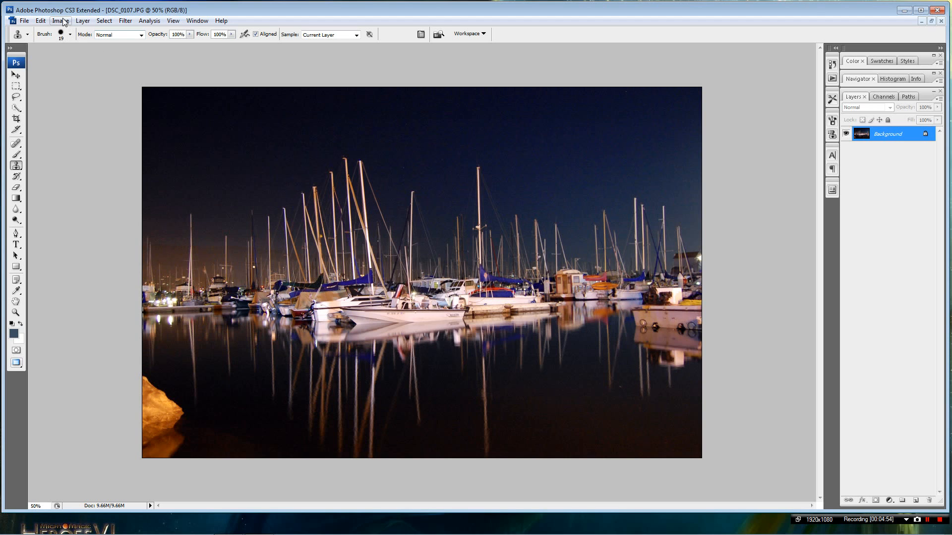
left_click(41, 20)
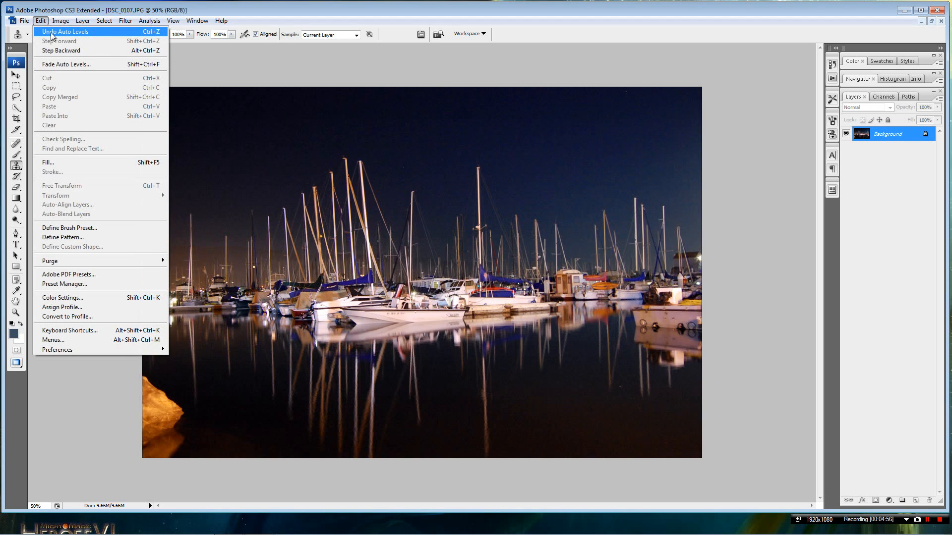
left_click(55, 32)
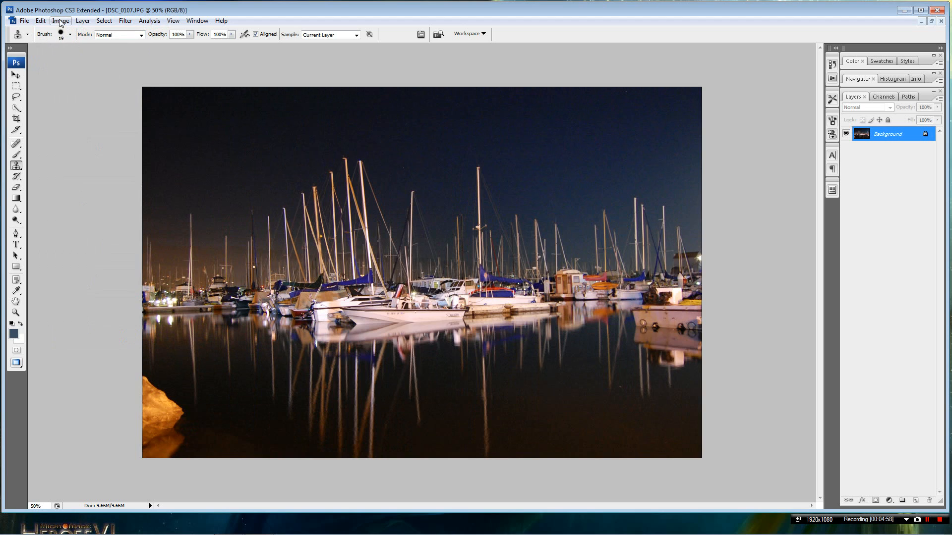
Apply the Auto Contrast adjustment to the harbor photo.
left_click(60, 21)
mouse_move(74, 46)
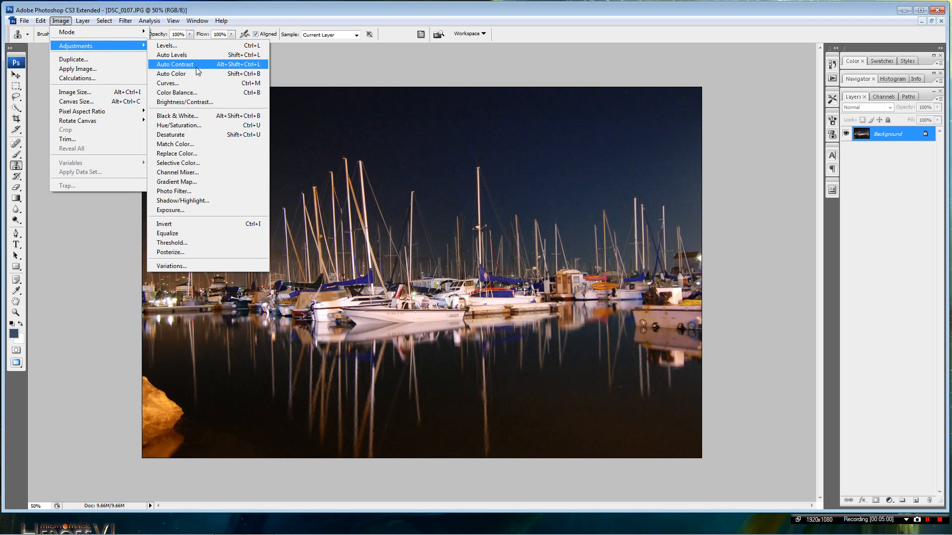
left_click(196, 66)
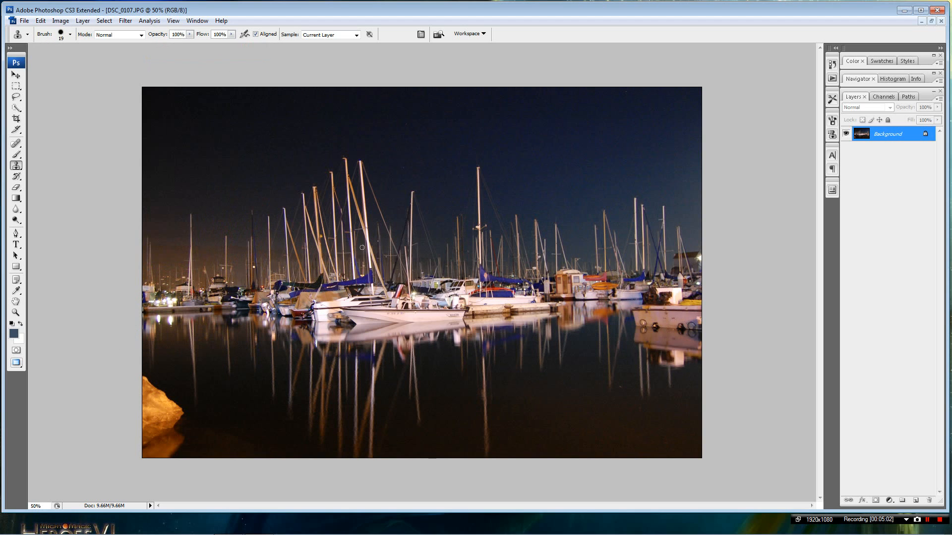
Try the Auto Color adjustment on the harbor photo and undo it.
left_click(61, 21)
mouse_move(134, 48)
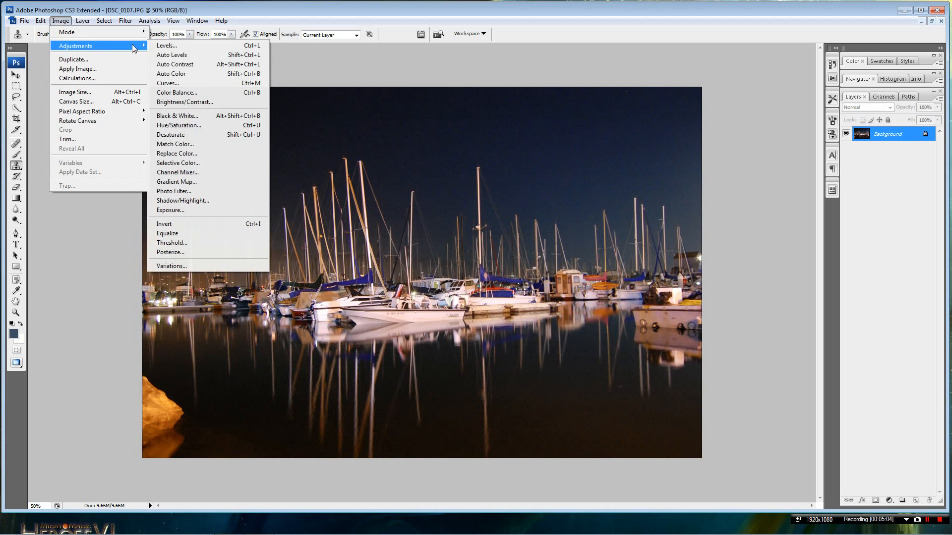
left_click(186, 73)
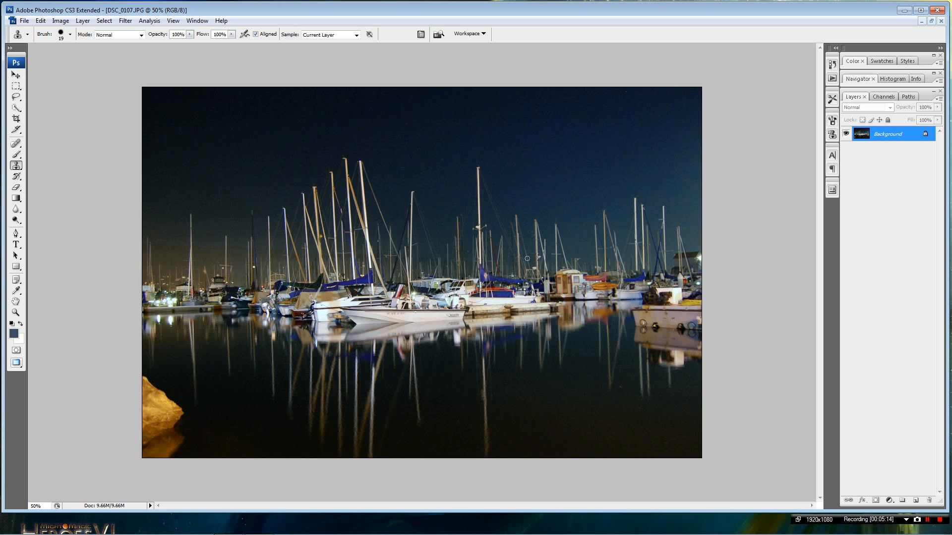
left_click(40, 21)
left_click(59, 28)
Start a Levels adjustment on the harbor photo, keeping the input black point at 0 and the white point at 255.
left_click(61, 21)
mouse_move(80, 46)
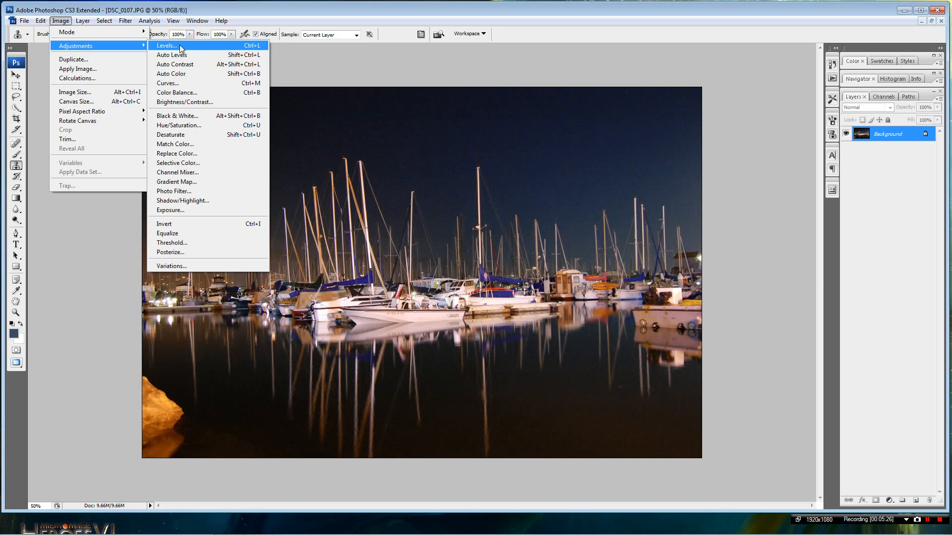
left_click(179, 44)
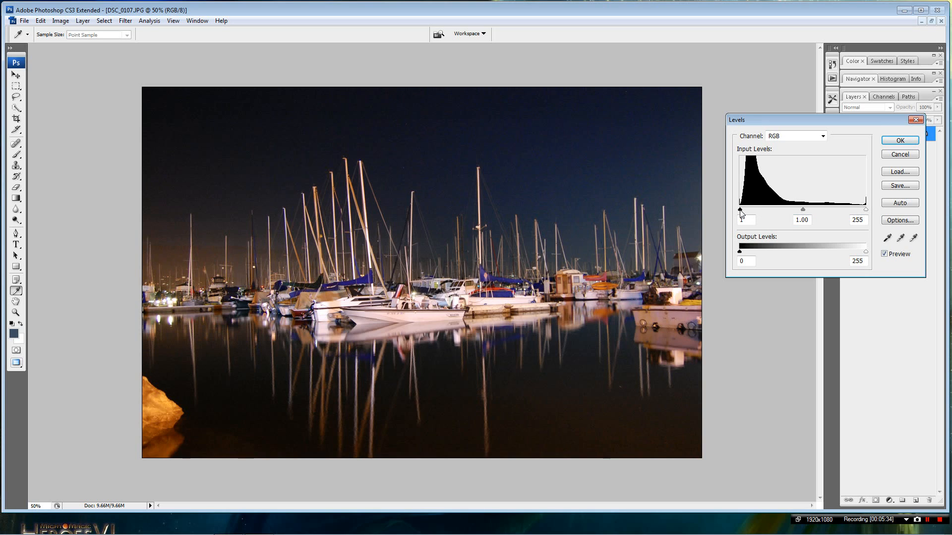
mouse_move(740, 214)
left_mouse_down()
mouse_move(785, 219)
mouse_move(740, 219)
mouse_move(751, 210)
mouse_move(739, 210)
left_mouse_up()
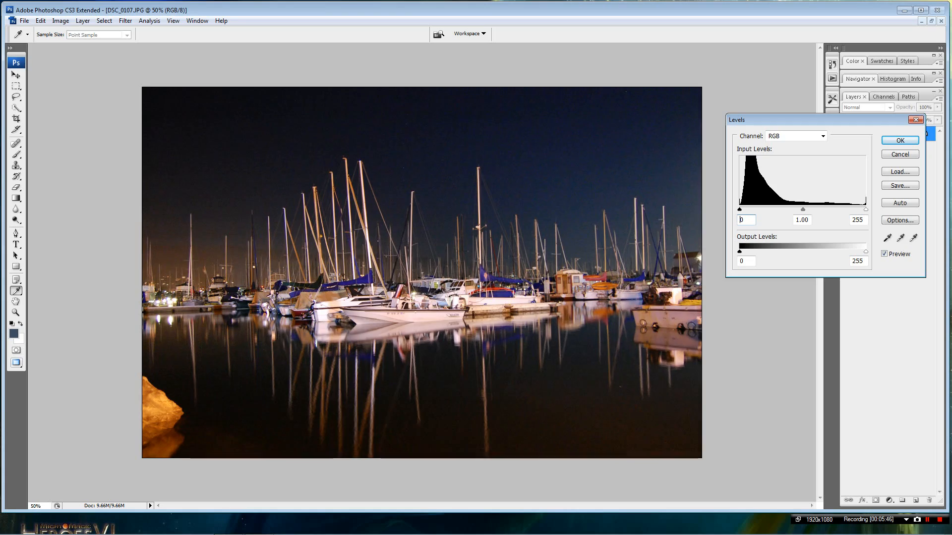
mouse_move(865, 209)
left_mouse_down()
mouse_move(763, 224)
mouse_move(871, 222)
left_mouse_up()
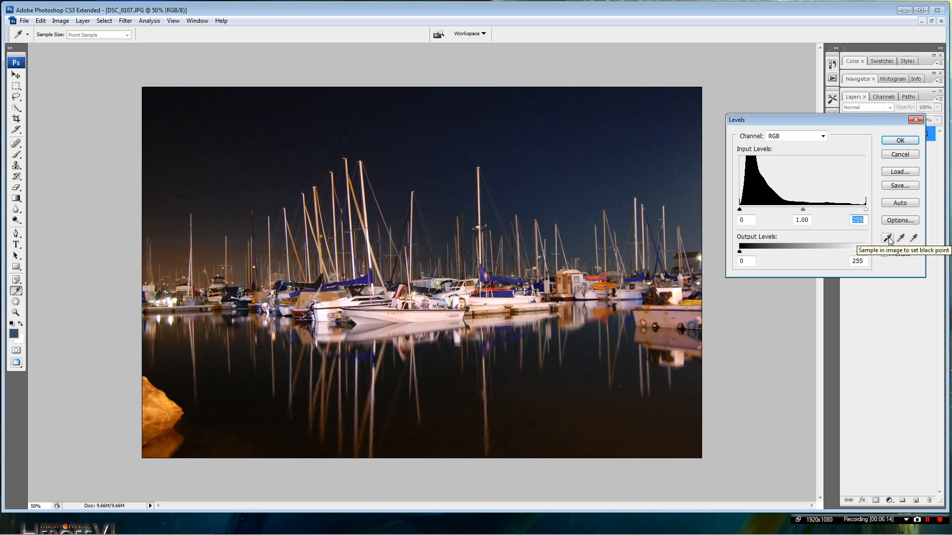
Try several Levels black point samples, ending at the sky's dark left corner, and sample the white point on a bright boat.
left_click(887, 239)
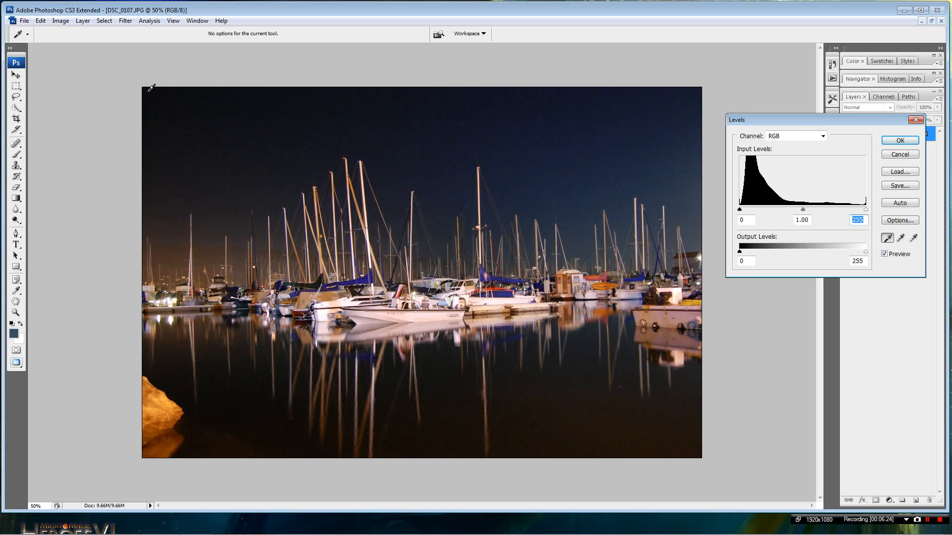
left_click(149, 90)
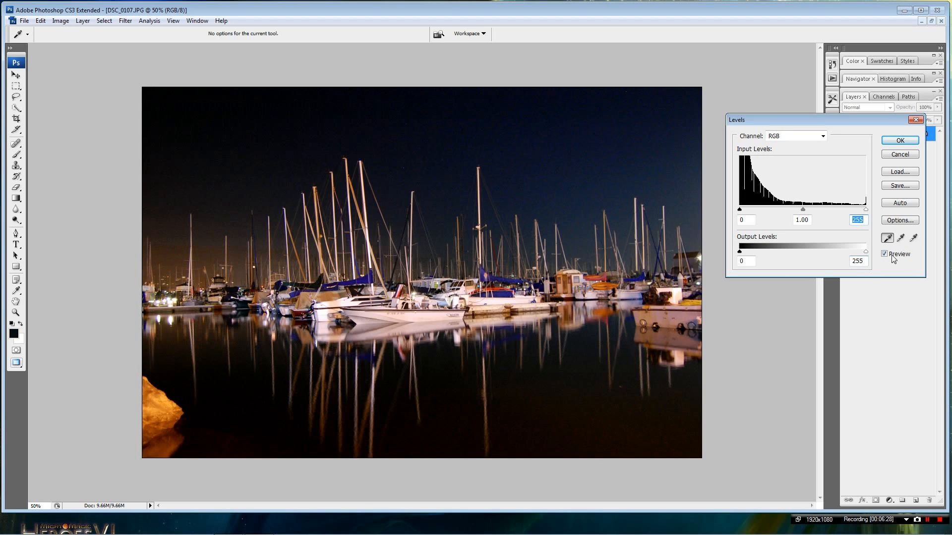
left_click(886, 239)
left_click(432, 319)
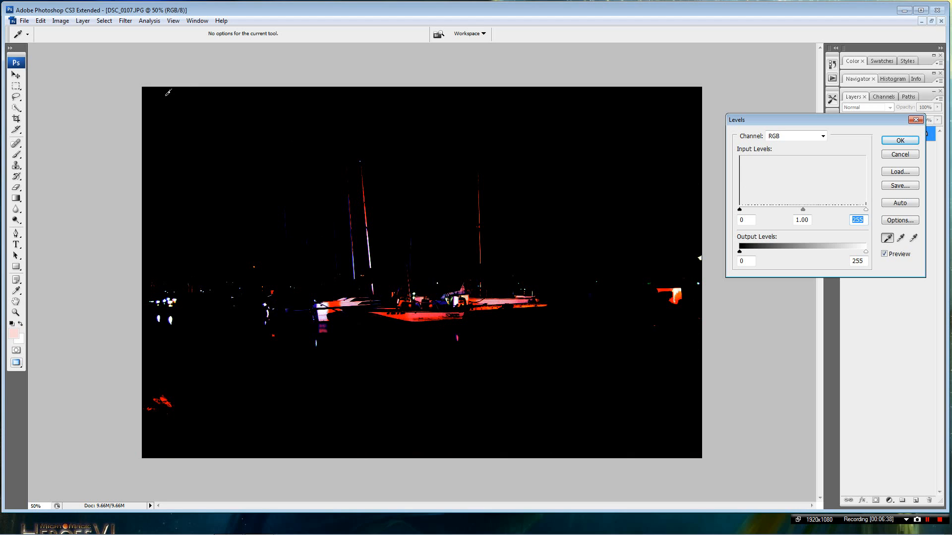
left_click(148, 87)
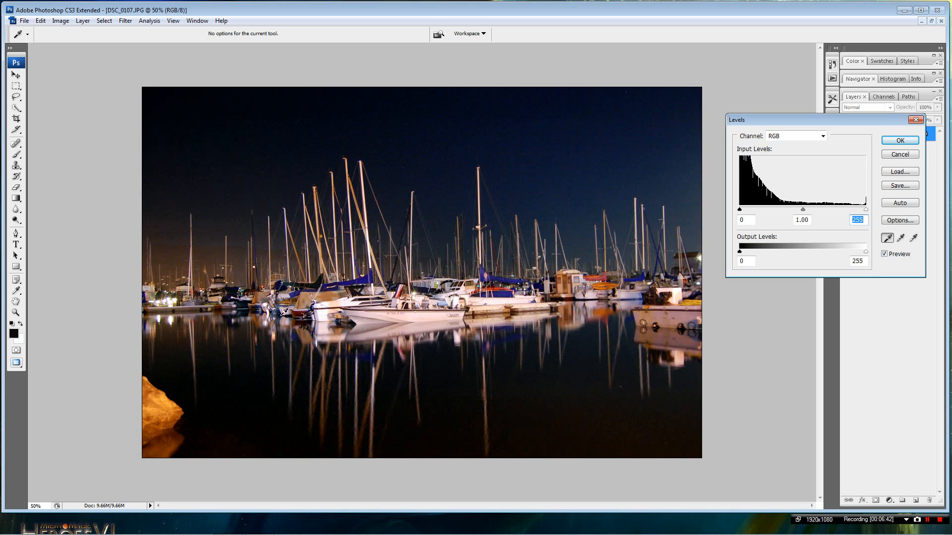
left_click(355, 320)
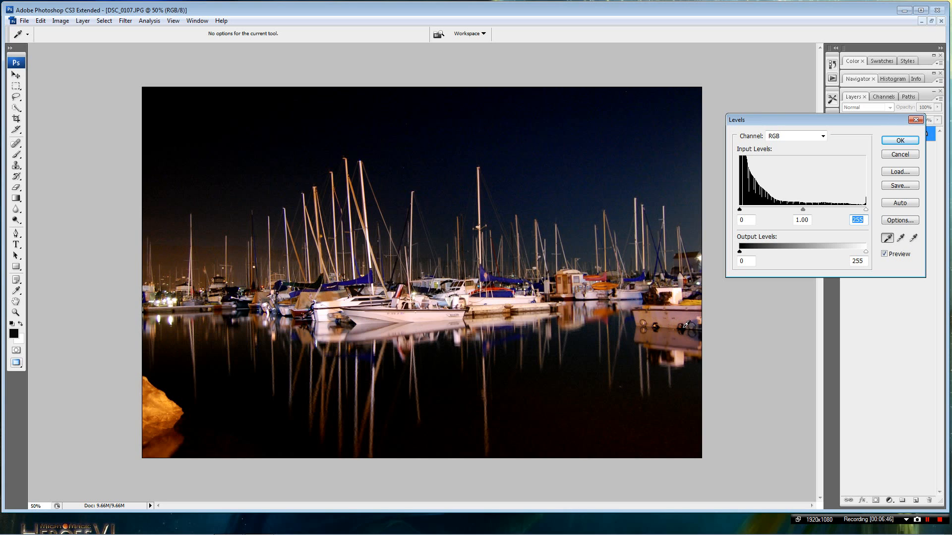
left_click(685, 326)
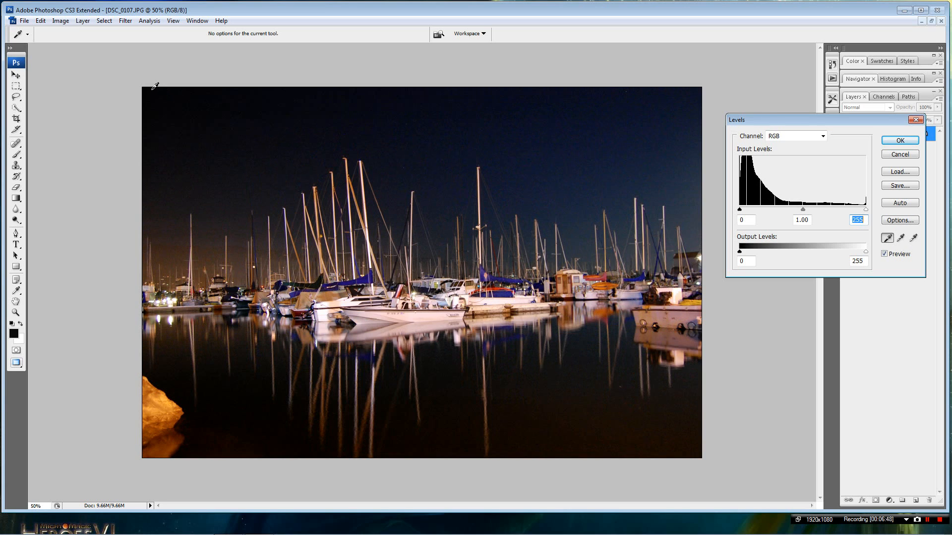
left_click(154, 88)
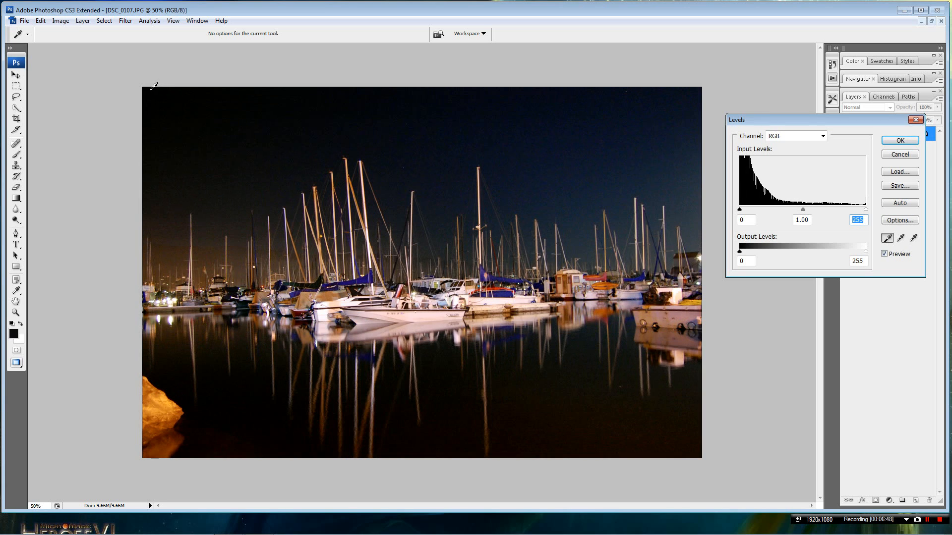
left_click(913, 238)
left_click(323, 309)
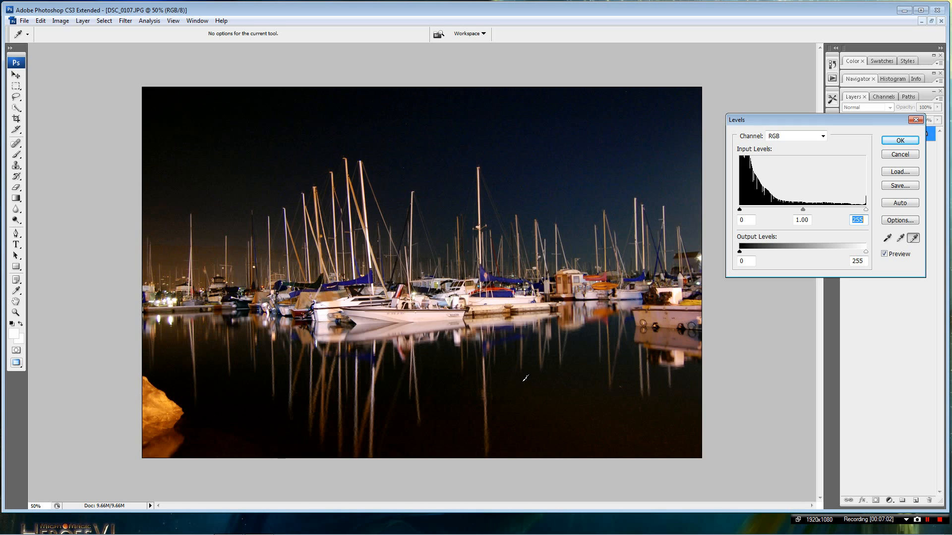
Try Levels gray point samples on the hazy skyline, the boats, the dock and their reflections in the water.
left_click(900, 239)
left_click(204, 255)
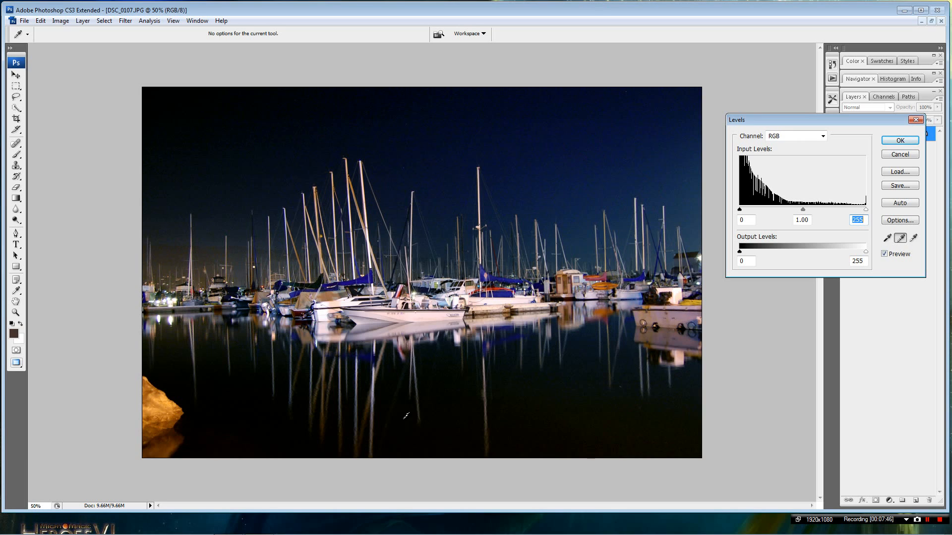
left_click(669, 329)
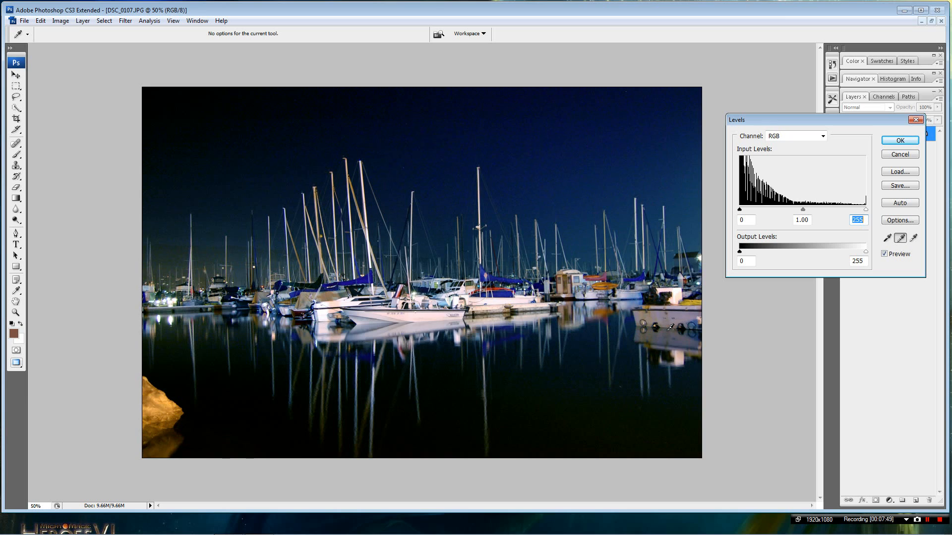
left_click(671, 293)
left_click(670, 294)
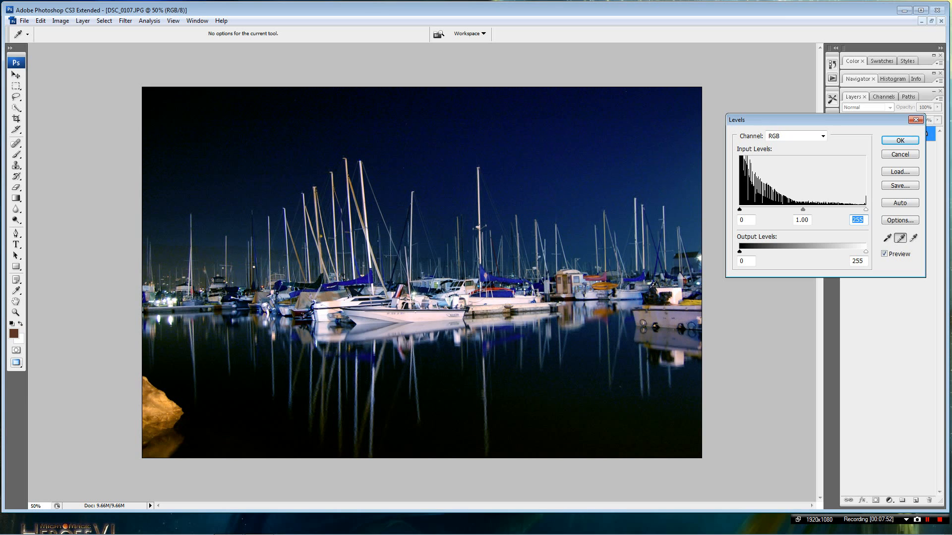
left_click(569, 307)
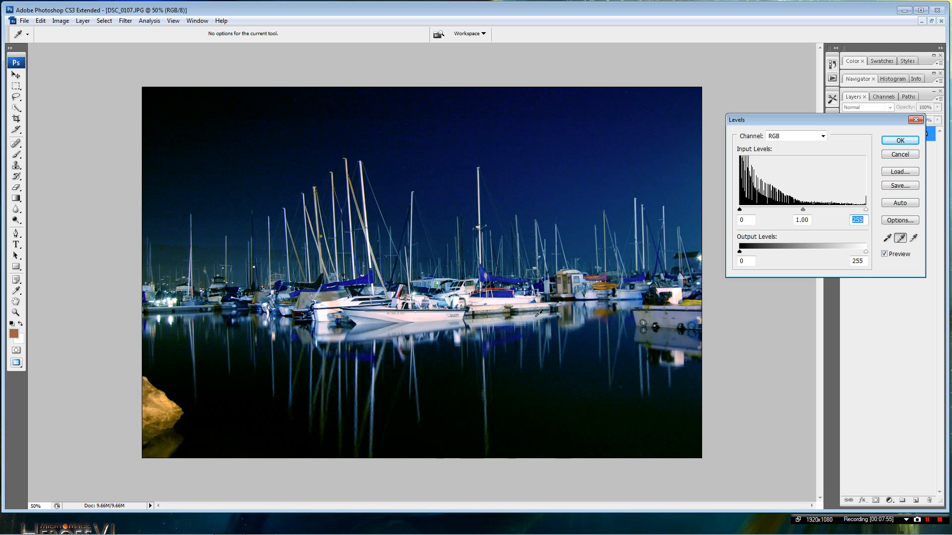
left_click(483, 319)
left_click(424, 325)
left_click(359, 332)
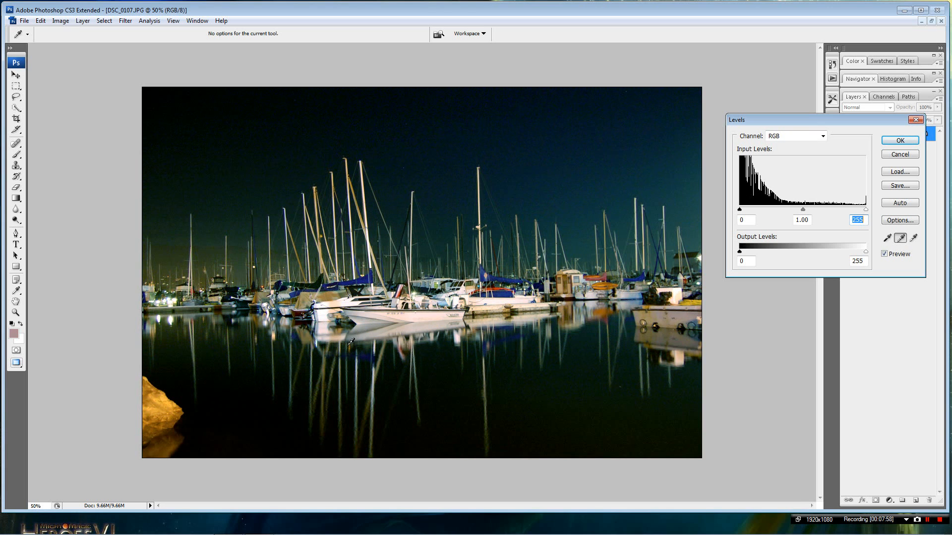
left_click(347, 323)
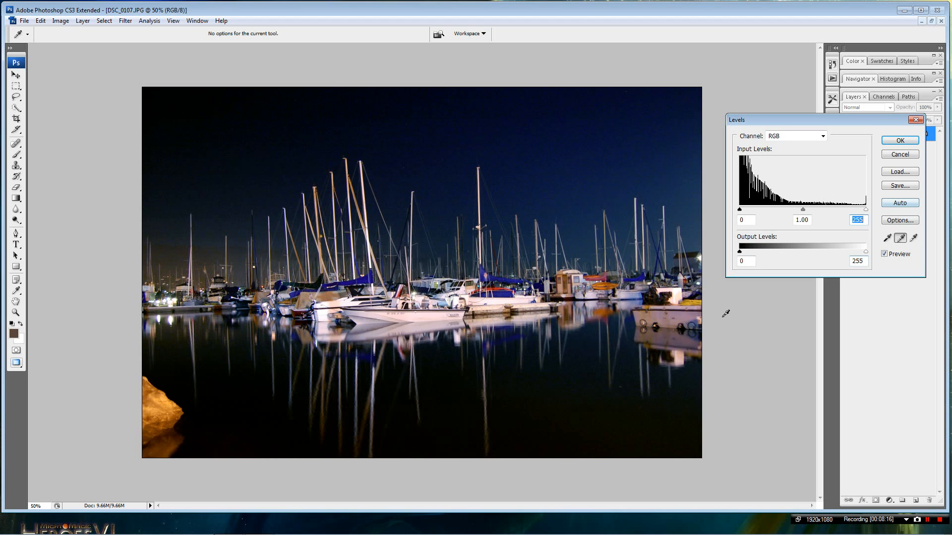
Apply the Auto correction in Levels and sample the gray point in the hazy sky above the left boats.
left_click(898, 205)
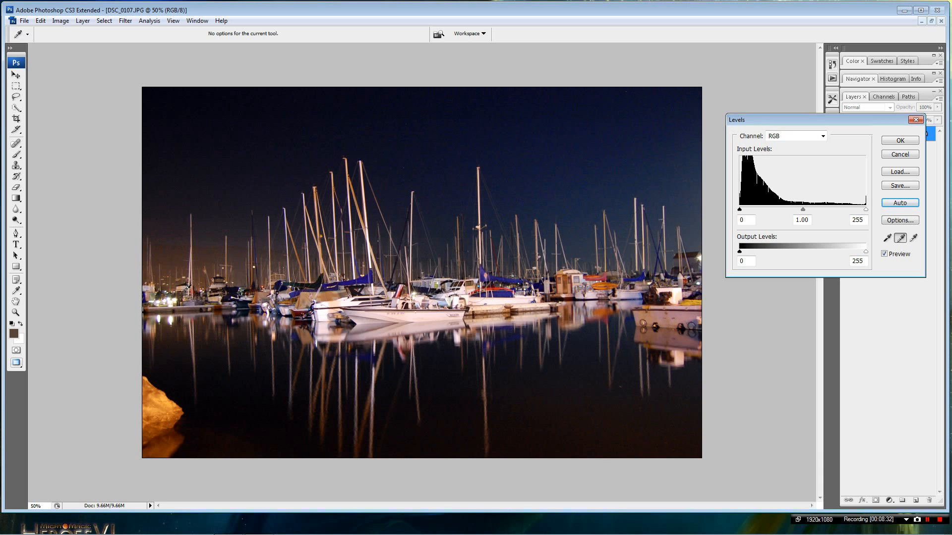
left_click(212, 252)
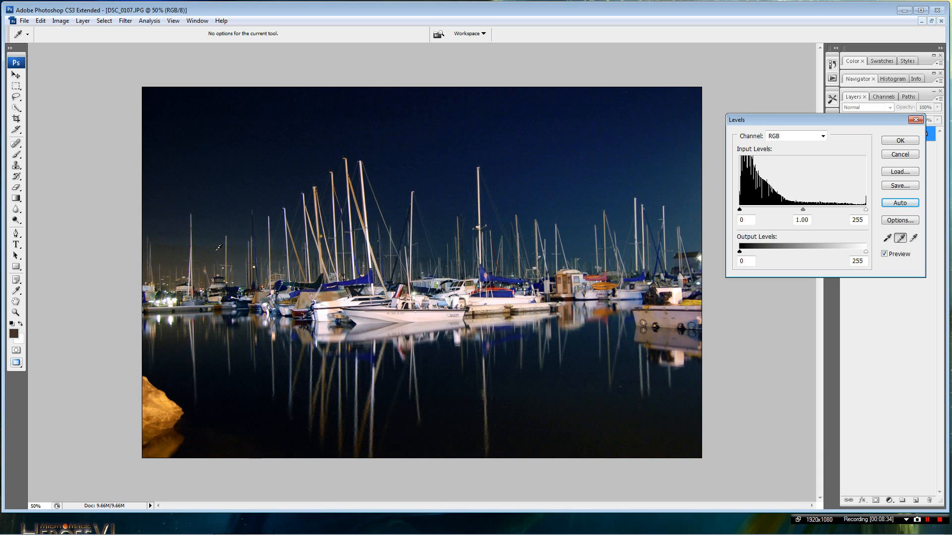
left_click(219, 255)
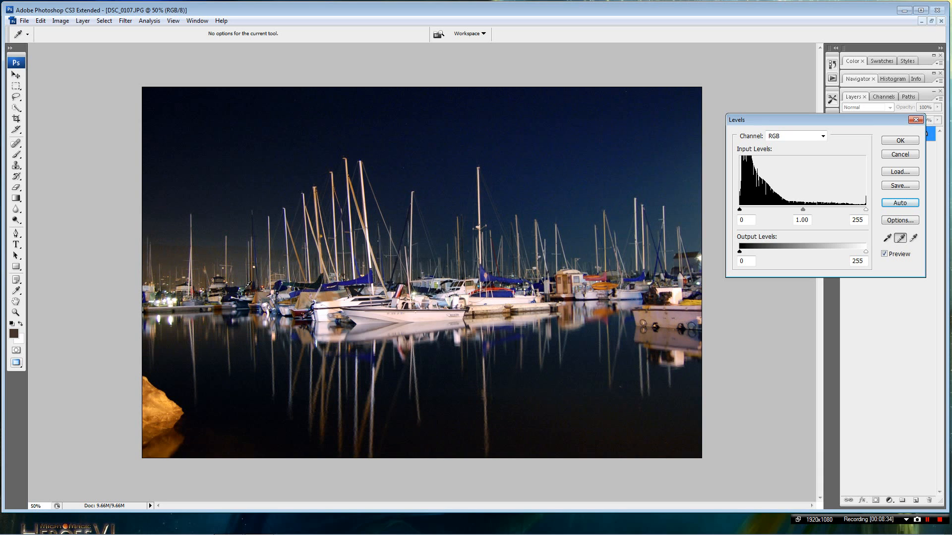
Resample the gray point at the waterline by the left end of the front white boat and accept the Levels adjustment.
left_click(346, 319)
left_click(346, 321)
left_click(347, 320)
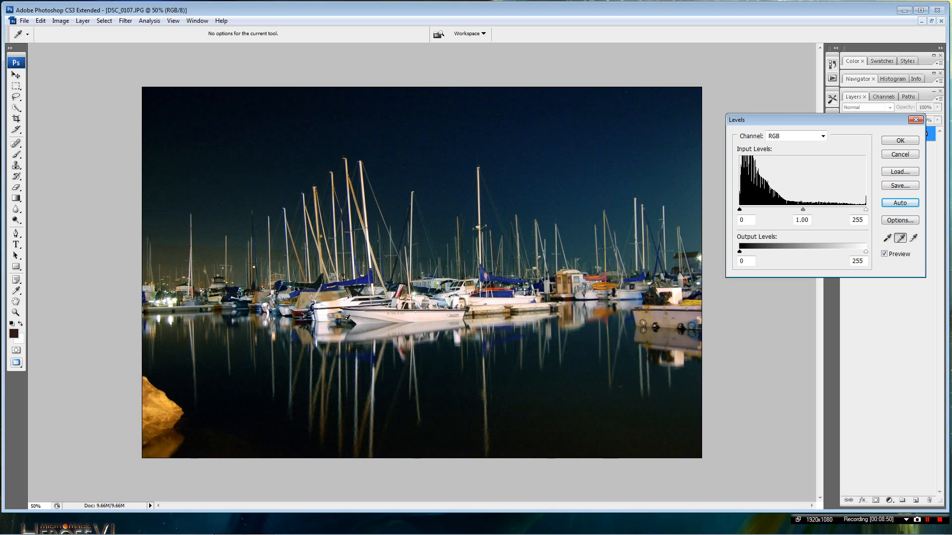
left_click(345, 319)
left_click(344, 320)
left_click(346, 320)
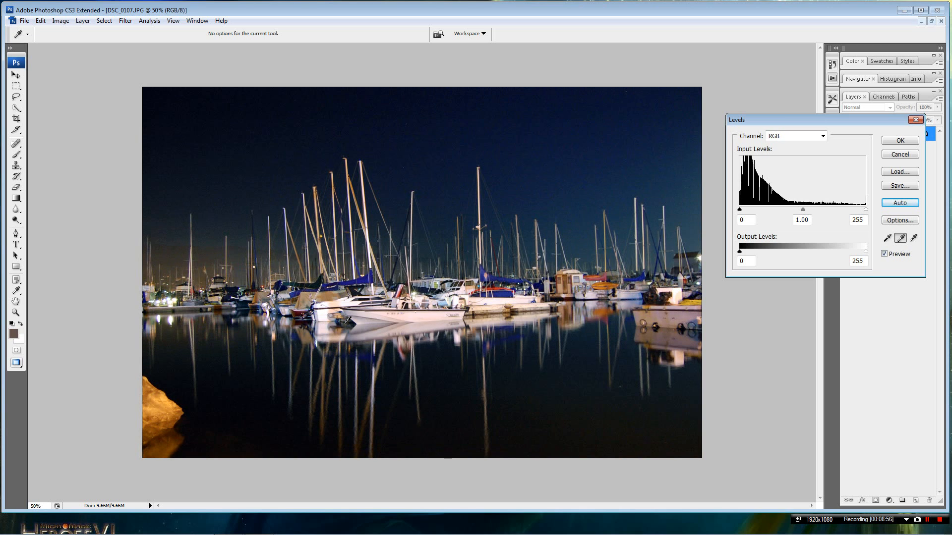
left_click(347, 320)
left_click(900, 143)
key("s")
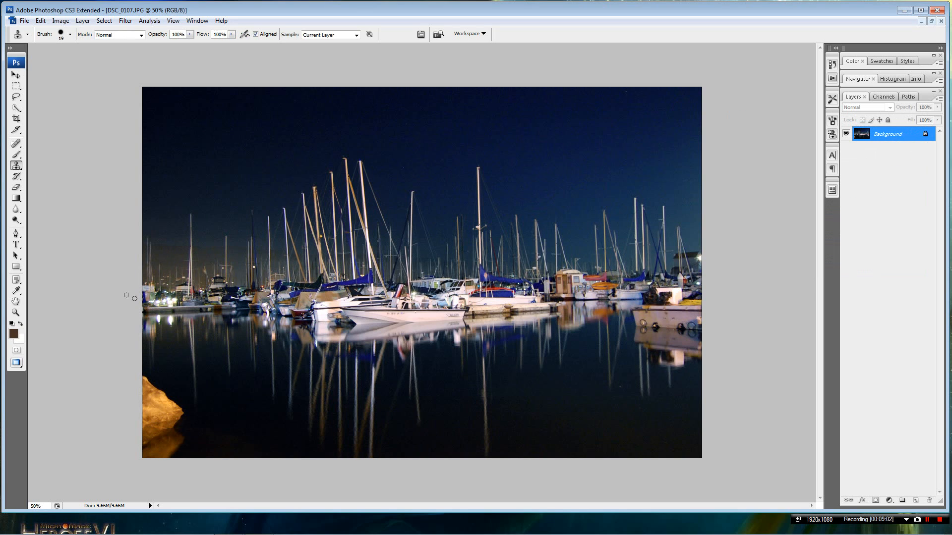
Start a Brightness/Contrast adjustment beside the photo and set the brightness to +6.
left_click(62, 21)
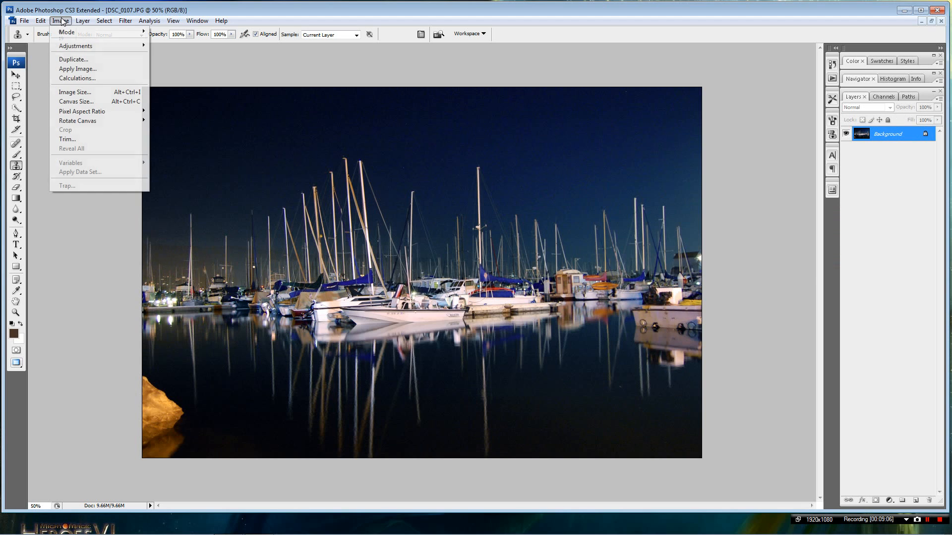
mouse_move(86, 46)
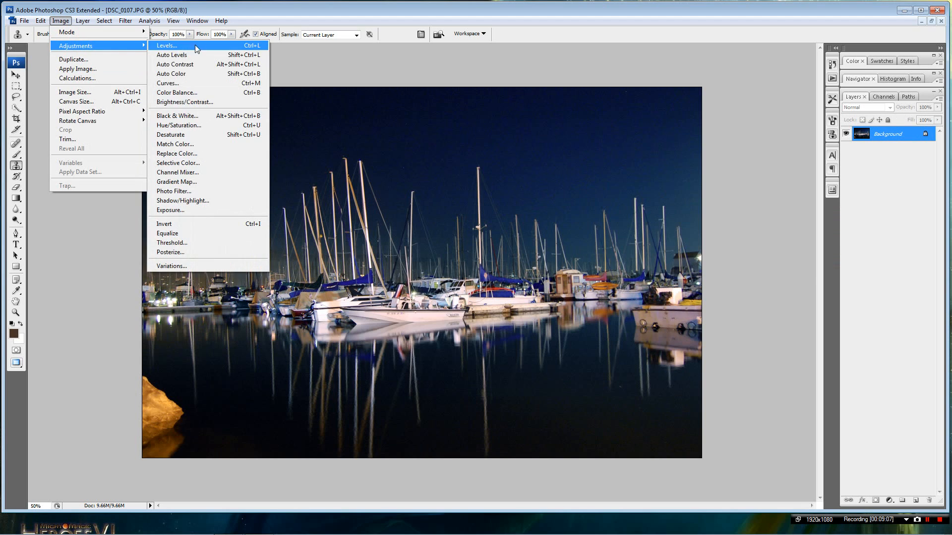
left_click(211, 102)
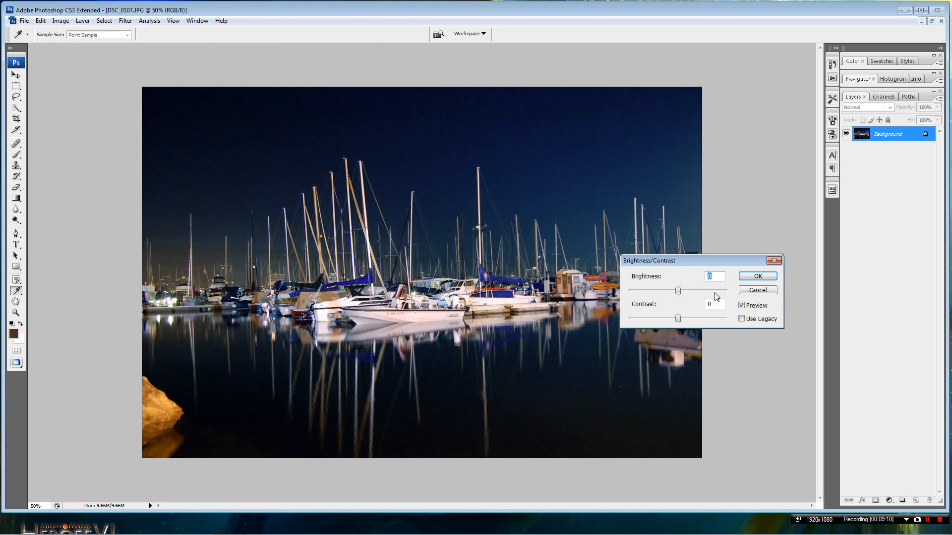
left_click_drag(699, 271, 785, 275)
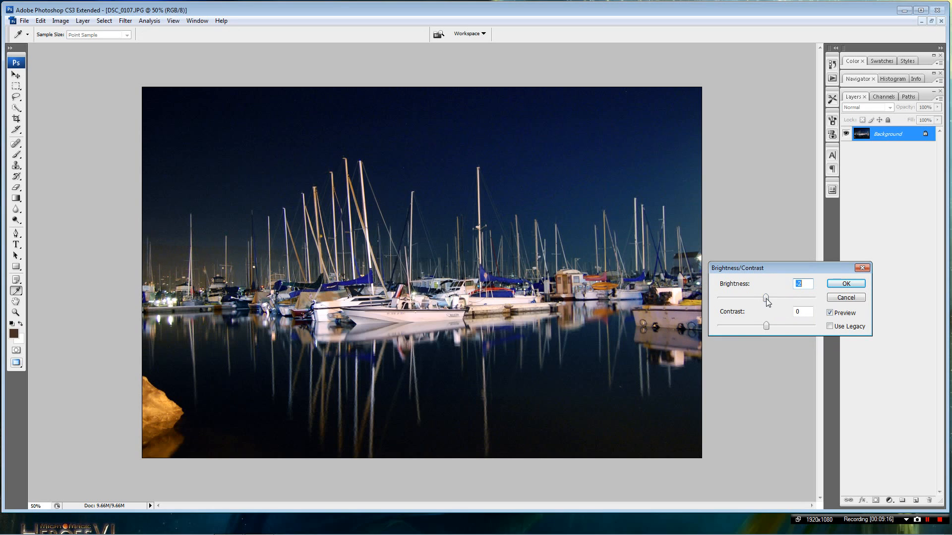
mouse_move(765, 298)
left_mouse_down()
mouse_move(807, 299)
mouse_move(733, 299)
mouse_move(799, 298)
mouse_move(748, 309)
mouse_move(768, 307)
left_mouse_up()
Test contrast values up to +100, settle on a slight contrast increase, and apply the Brightness/Contrast adjustment.
left_click_drag(766, 326, 768, 327)
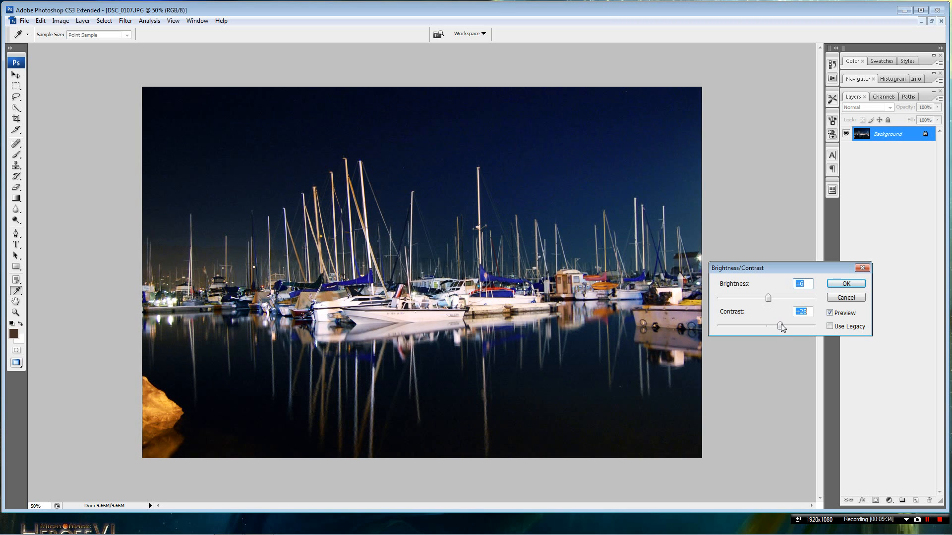
mouse_move(781, 323)
left_mouse_down()
mouse_move(753, 327)
mouse_move(768, 327)
left_mouse_up()
left_click_drag(769, 326, 768, 326)
left_click_drag(770, 326, 886, 331)
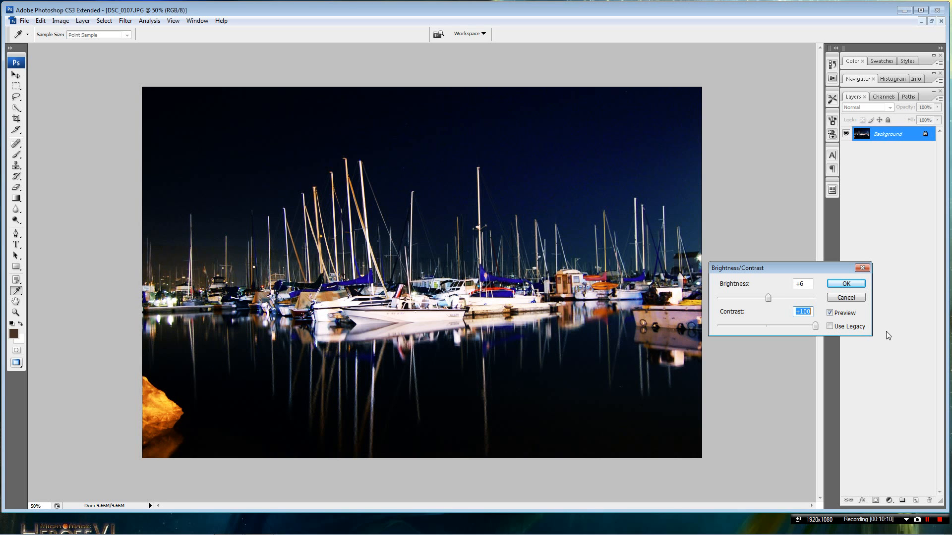
left_click_drag(885, 331, 774, 336)
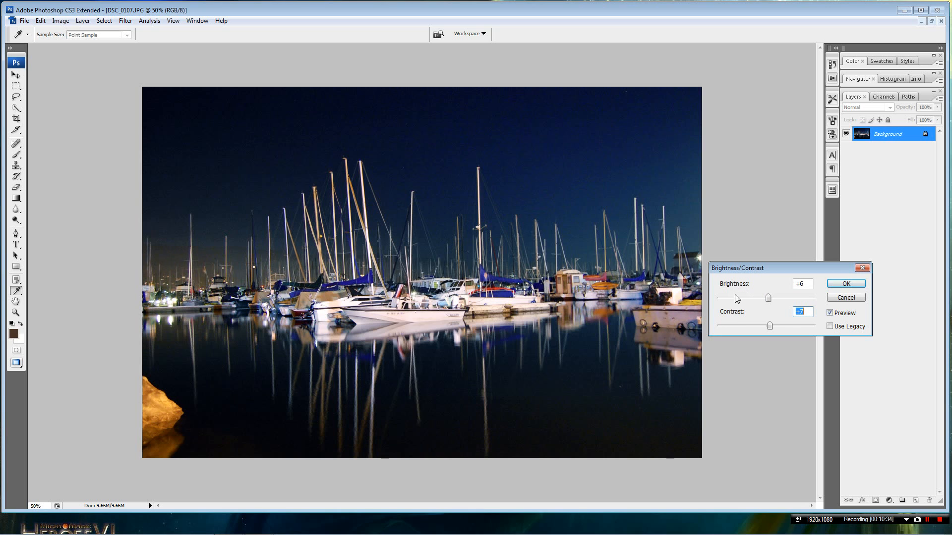
mouse_move(770, 327)
left_mouse_down()
mouse_move(785, 328)
mouse_move(768, 331)
left_mouse_up()
left_click_drag(768, 330, 768, 329)
left_click(841, 285)
key("s")
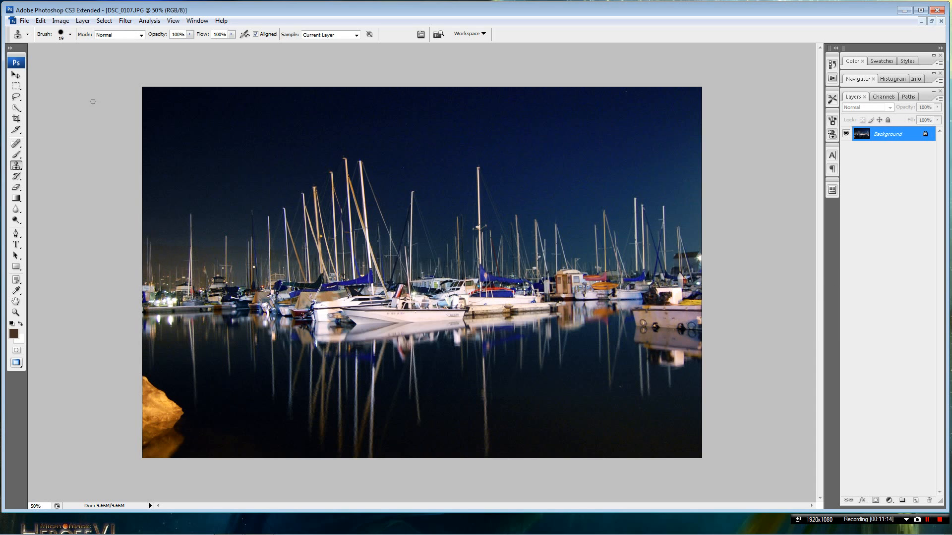
Start a Hue/Saturation adjustment on the photo, test a strongly reduced saturation, and settle on a saturation of -2.
left_click(61, 20)
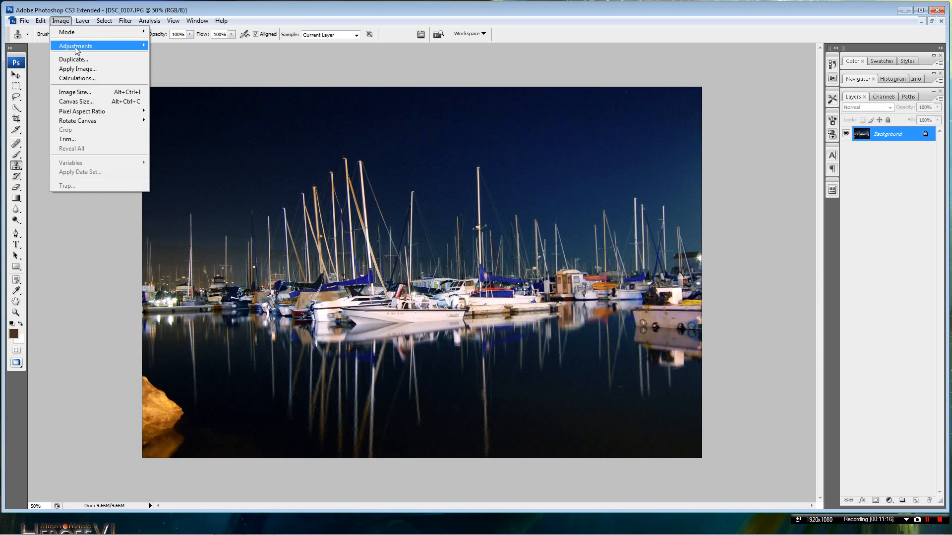
mouse_move(109, 45)
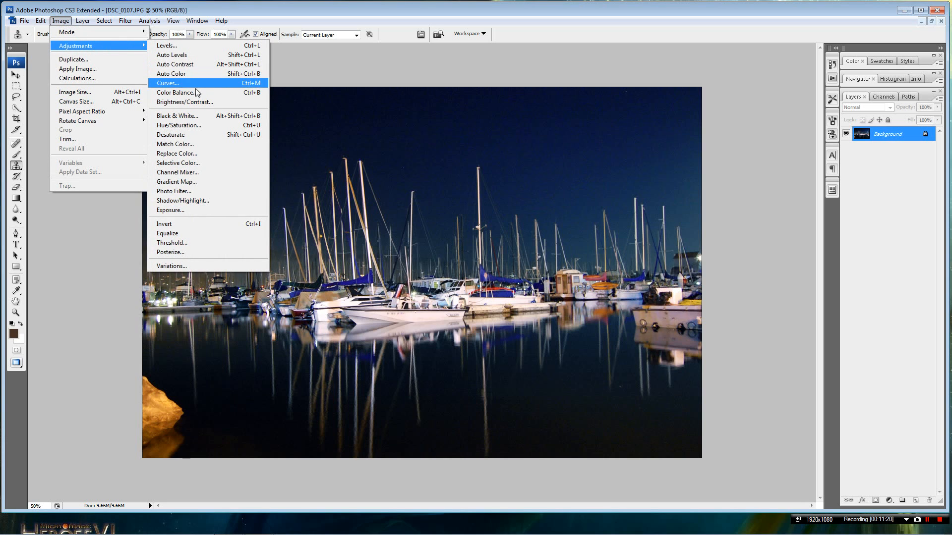
left_click(211, 125)
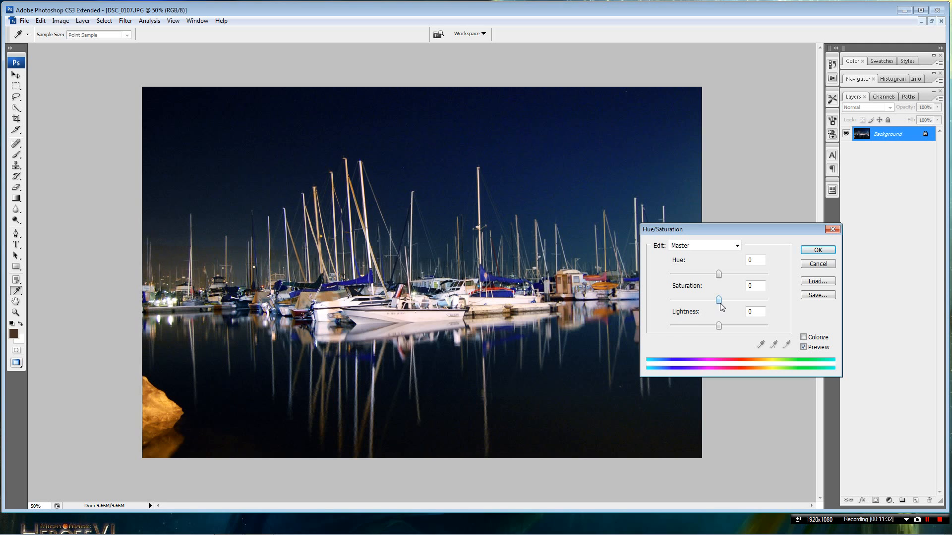
left_click_drag(719, 300, 692, 312)
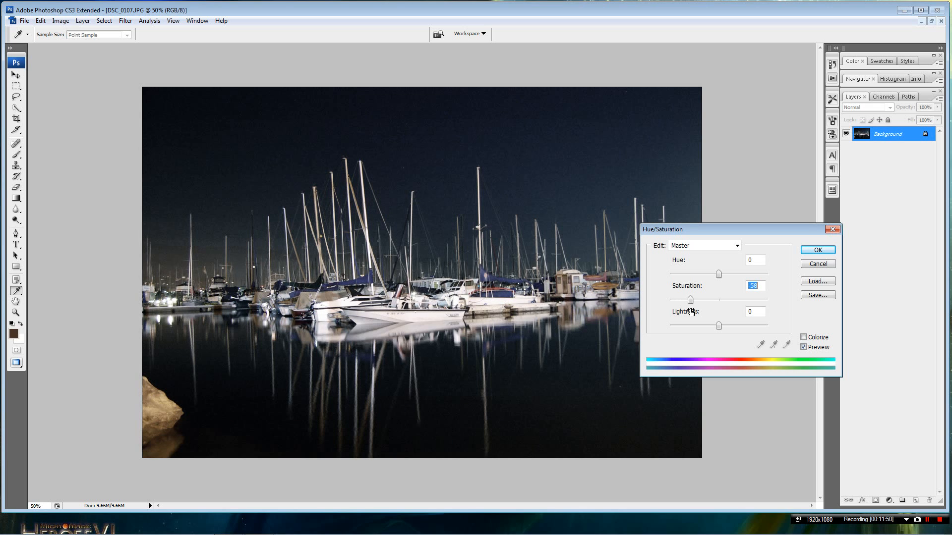
left_click_drag(690, 310, 719, 308)
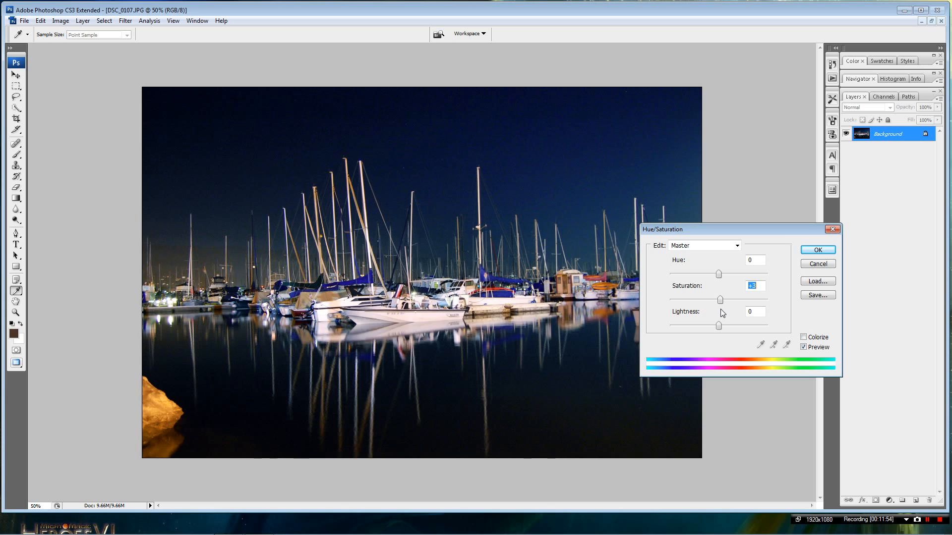
left_click_drag(720, 309, 718, 309)
Test small lightness changes, fine-tune the saturation near zero, and apply the Hue/Saturation adjustment.
mouse_move(719, 326)
left_mouse_down()
mouse_move(756, 332)
mouse_move(689, 327)
mouse_move(720, 332)
left_mouse_up()
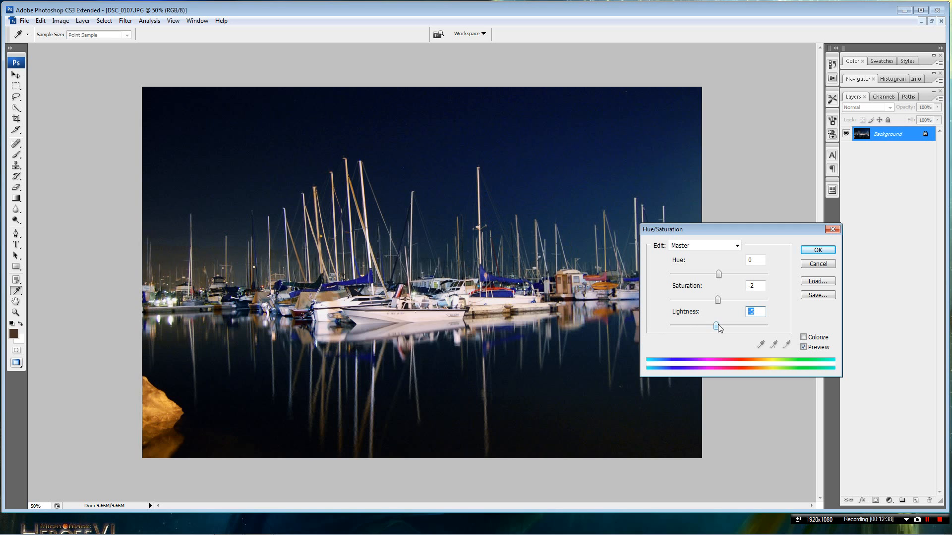
left_click_drag(718, 302, 719, 300)
left_click(816, 253)
Examine the sky, masts and boats at several magnifications for visible noise in the photo.
scroll(430, 274, "up", 4)
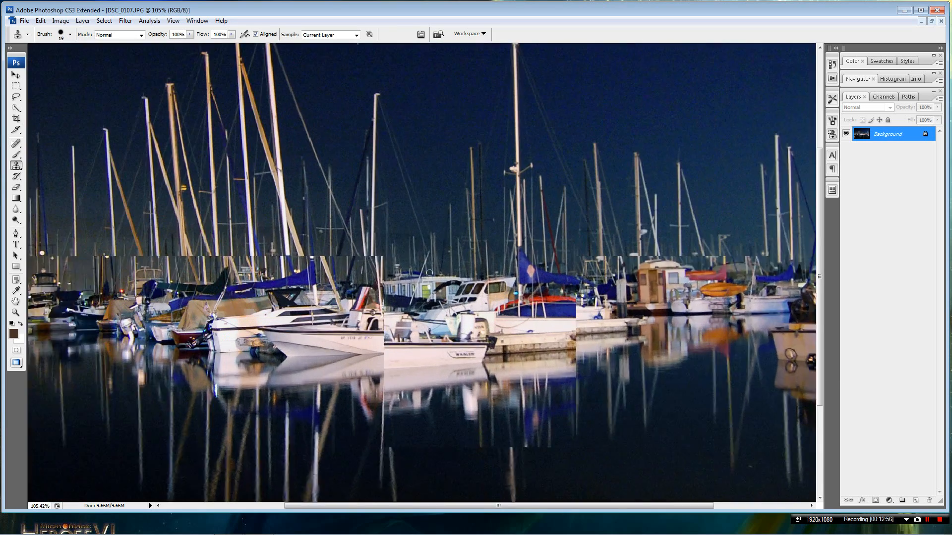
scroll(429, 274, "down", 4)
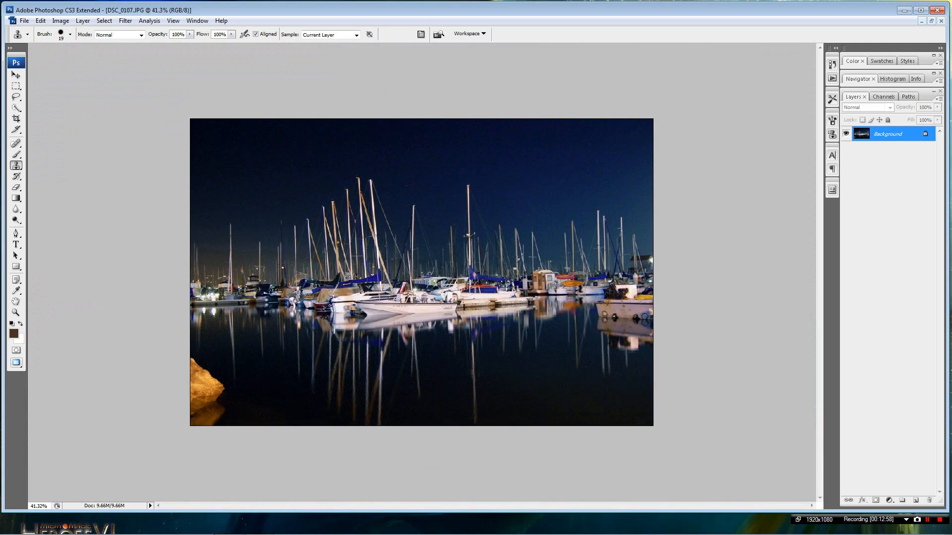
scroll(429, 273, "up", 3)
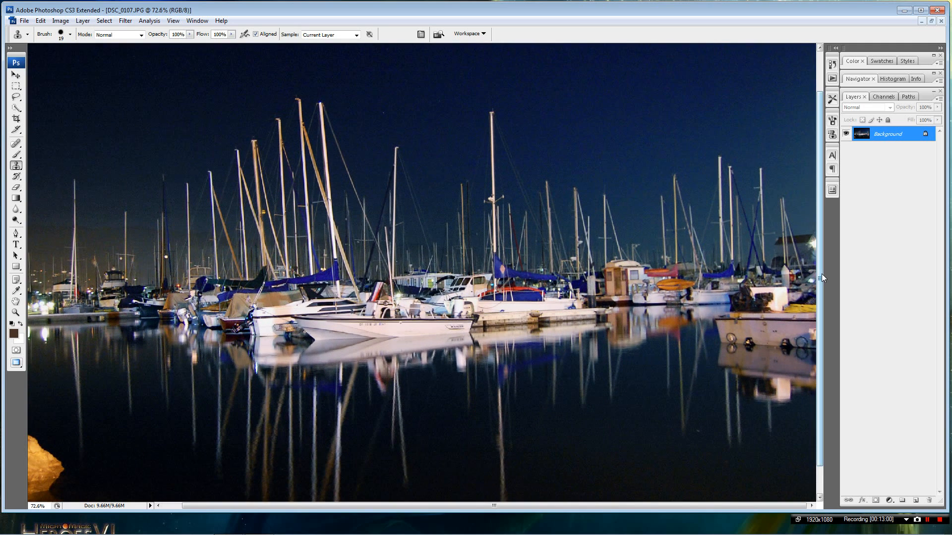
left_click_drag(822, 274, 818, 213)
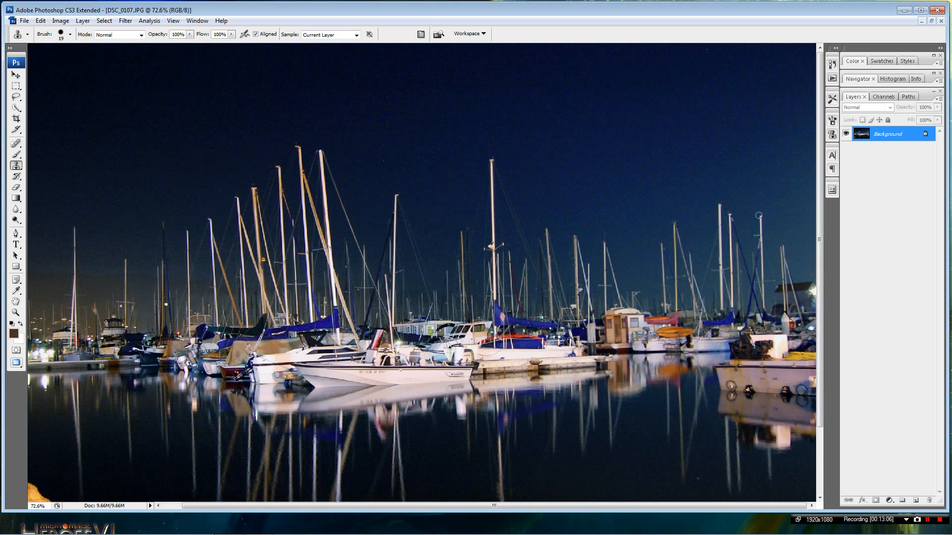
mouse_move(820, 218)
left_mouse_down()
mouse_move(817, 293)
mouse_move(817, 245)
left_mouse_up()
left_click_drag(670, 504, 692, 521)
mouse_move(819, 258)
left_mouse_down()
mouse_move(818, 376)
mouse_move(817, 306)
left_mouse_up()
scroll(556, 192, "up", 5)
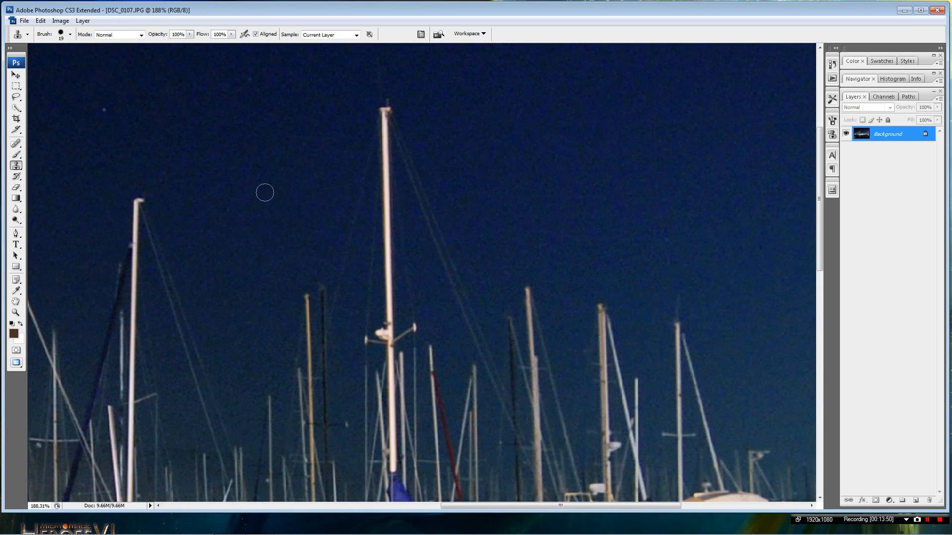
left_click_drag(585, 507, 498, 506)
scroll(512, 336, "down", 5)
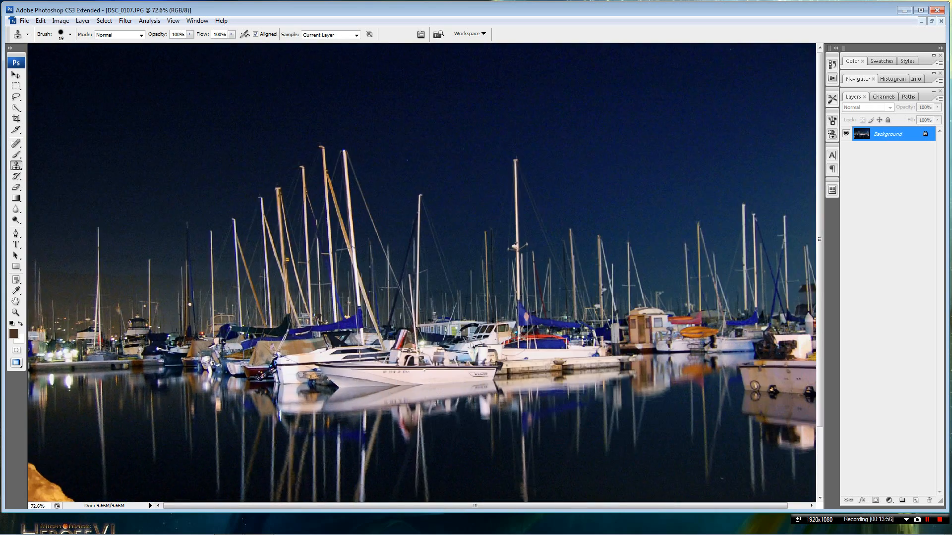
scroll(512, 335, "down", 1)
scroll(512, 335, "up", 2)
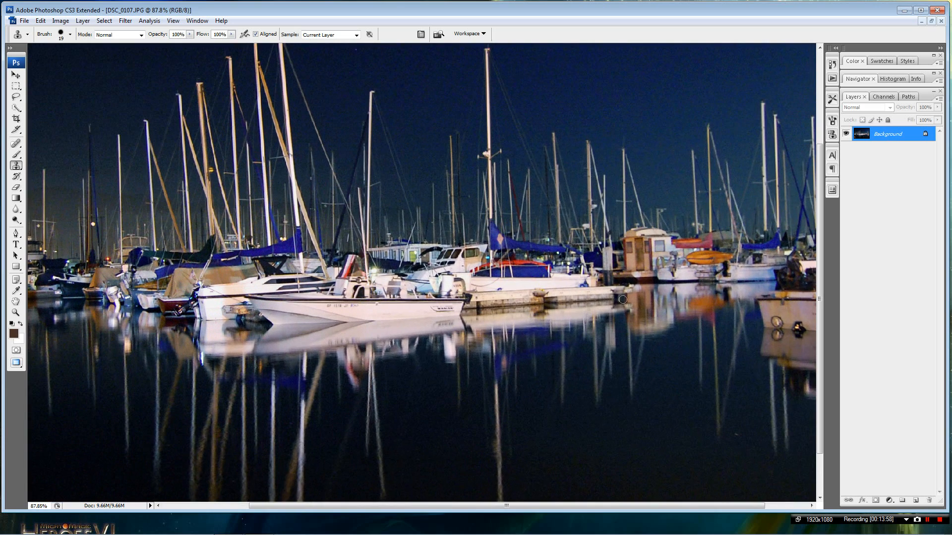
left_click_drag(820, 286, 819, 181)
Start the Reduce Noise filter, set its strength to 4, and keep Remove JPEG Artifact enabled.
left_click(123, 22)
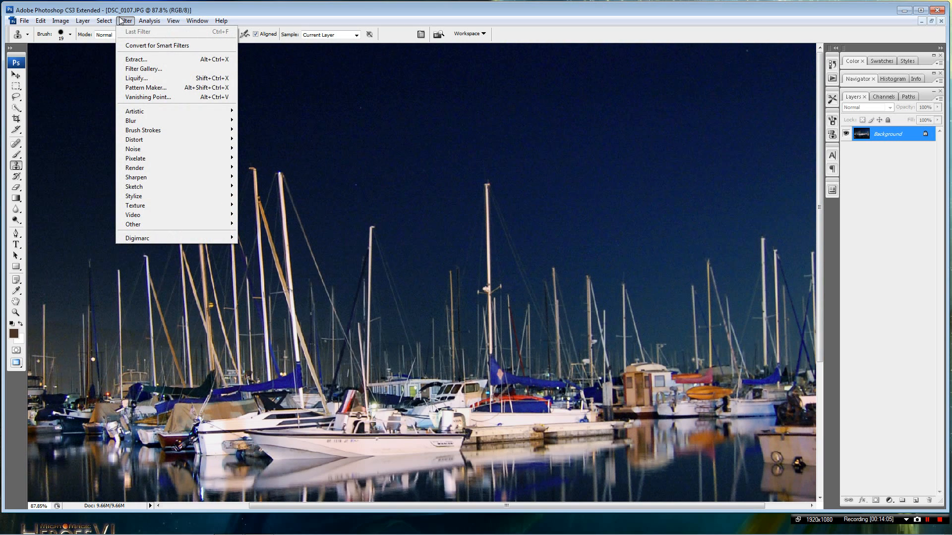
mouse_move(158, 153)
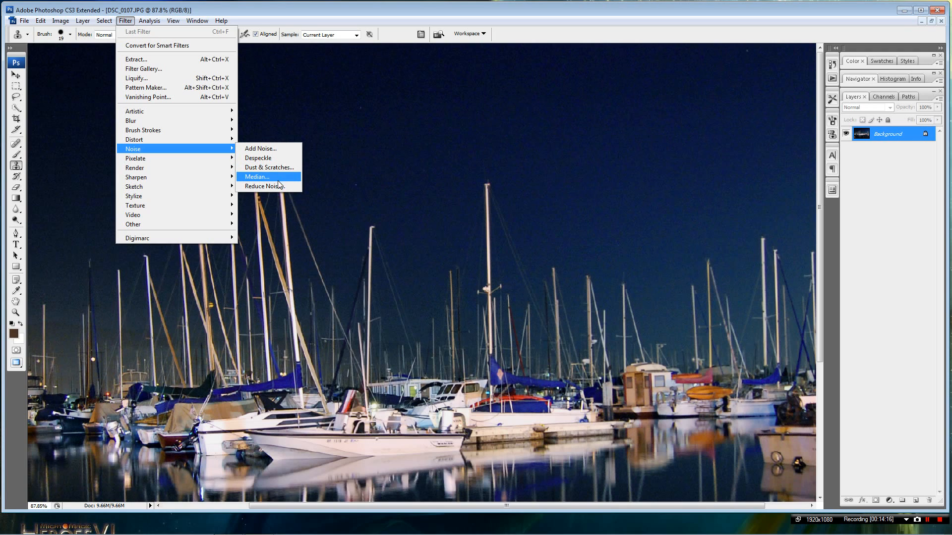
left_click(261, 186)
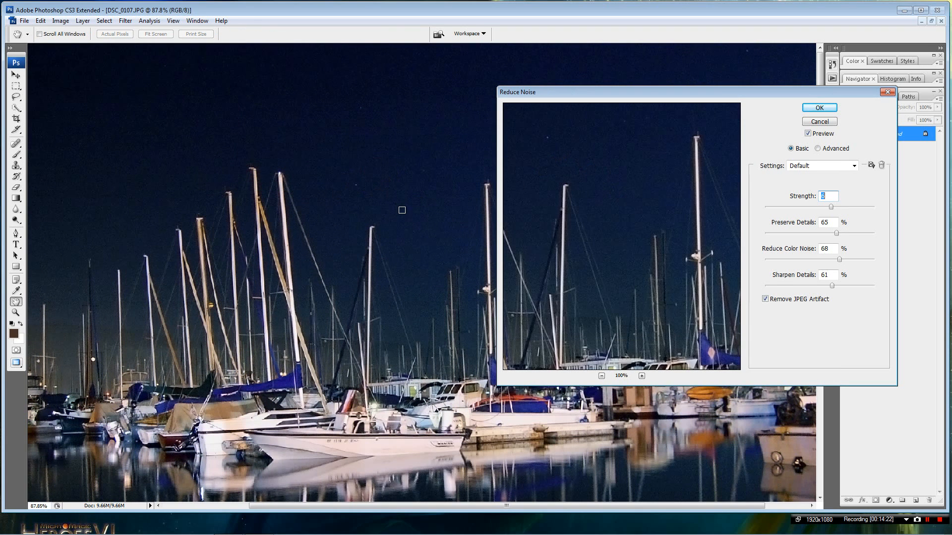
key("Down")
mouse_move(820, 207)
left_mouse_down()
mouse_move(809, 207)
mouse_move(833, 209)
mouse_move(813, 209)
left_mouse_up()
left_click(765, 299)
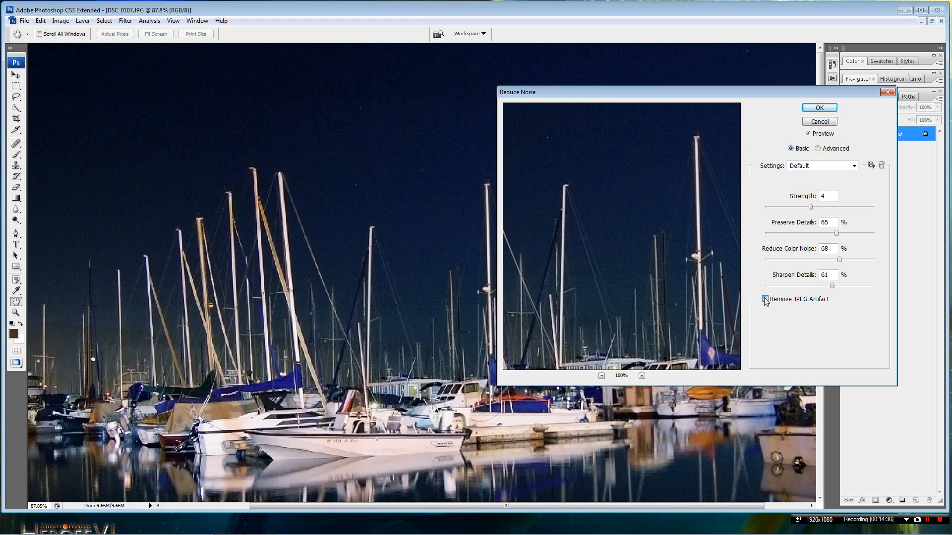
left_click(765, 298)
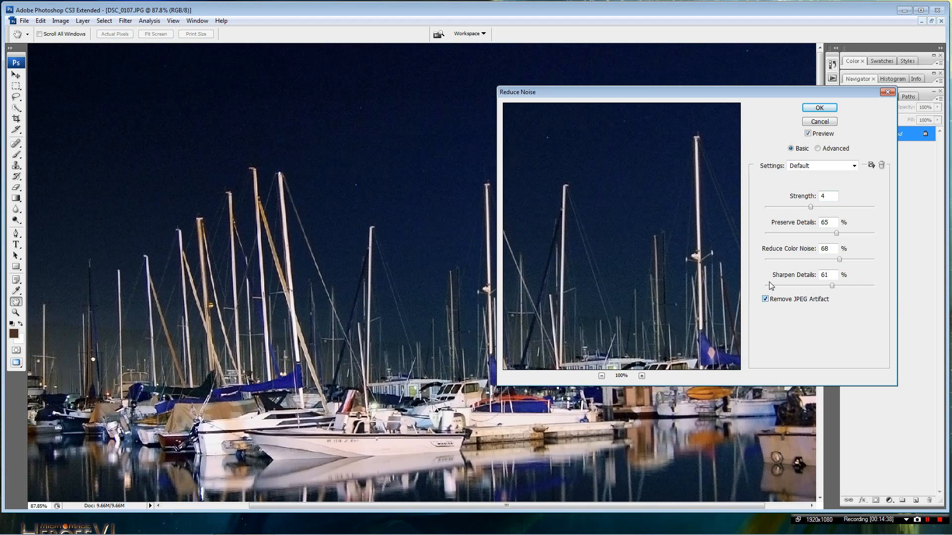
Test the maximum noise reduction strength, return it to about 4, lower Sharpen Details slightly, and apply the Reduce Noise filter.
left_click_drag(812, 206, 891, 206)
left_click_drag(874, 207, 811, 207)
left_click_drag(832, 286, 825, 233)
left_click_drag(829, 286, 828, 286)
mouse_move(809, 208)
left_mouse_down()
mouse_move(799, 207)
mouse_move(837, 210)
mouse_move(813, 212)
left_mouse_up()
left_click(819, 108)
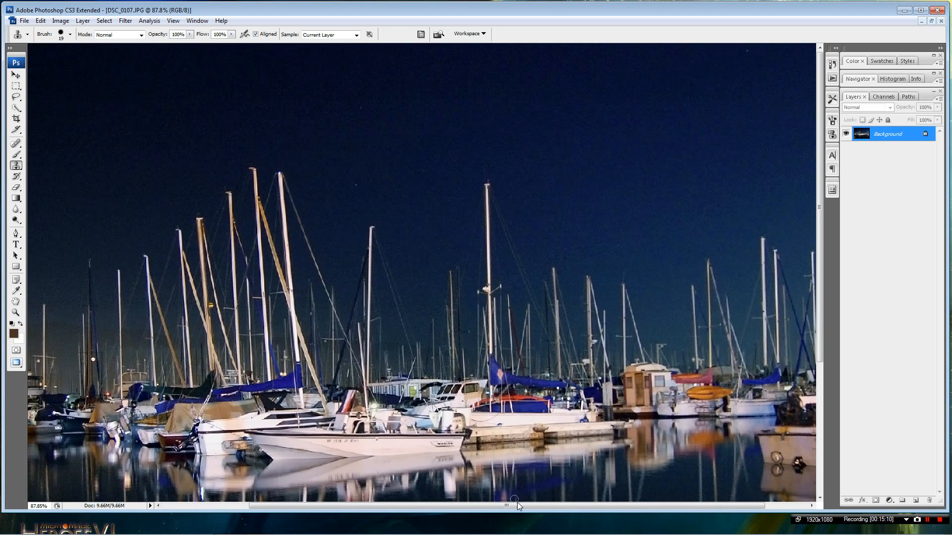
Examine the full width of the sky above the masts for stray bright specks.
left_click_drag(514, 506, 397, 515)
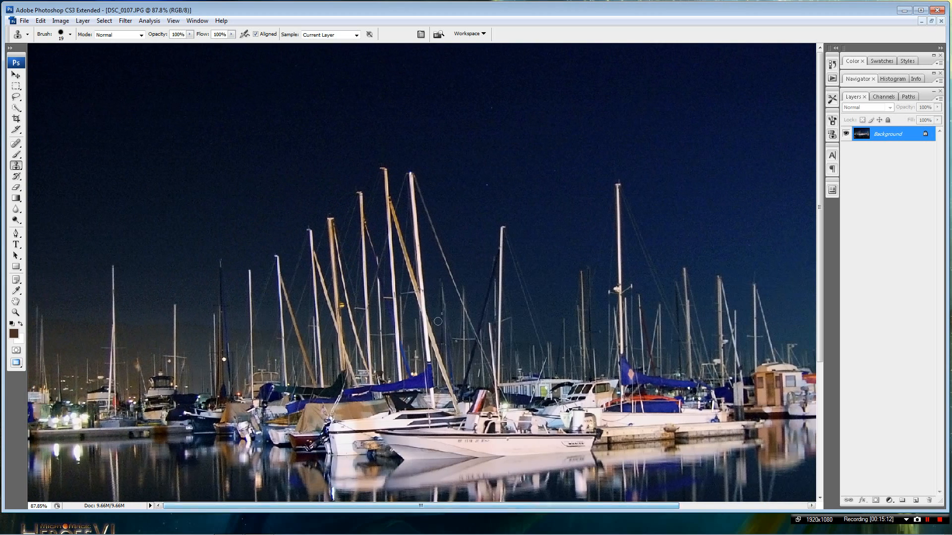
scroll(465, 294, "down", 1)
scroll(465, 295, "down", 1)
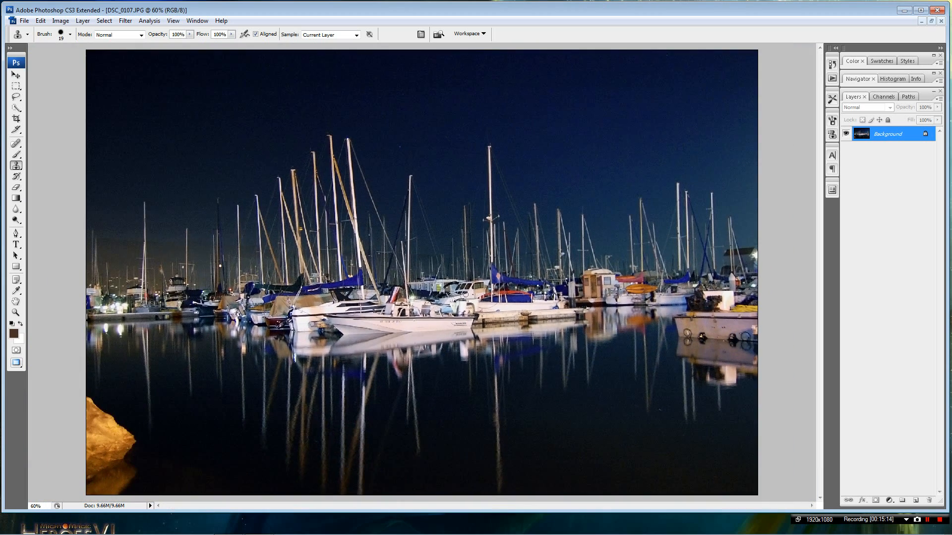
scroll(465, 294, "down", 1)
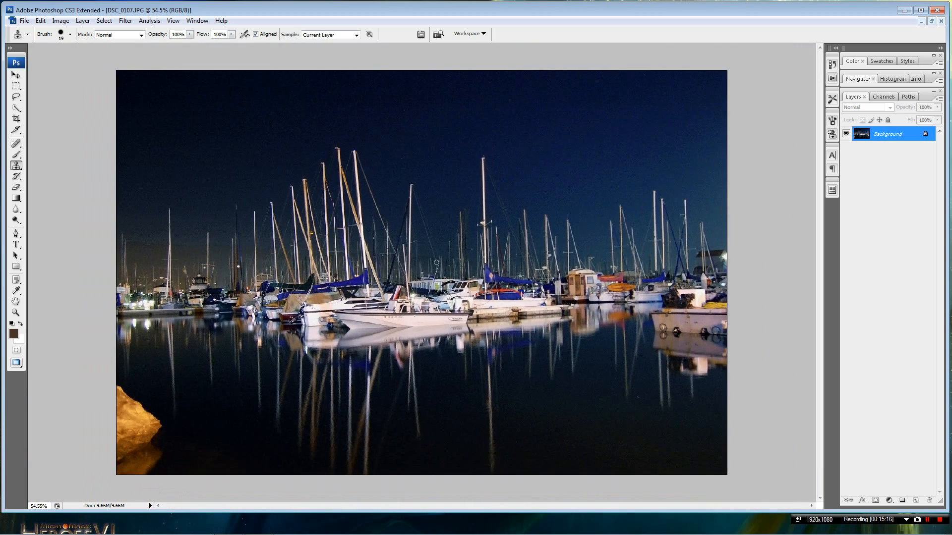
scroll(436, 262, "up", 3)
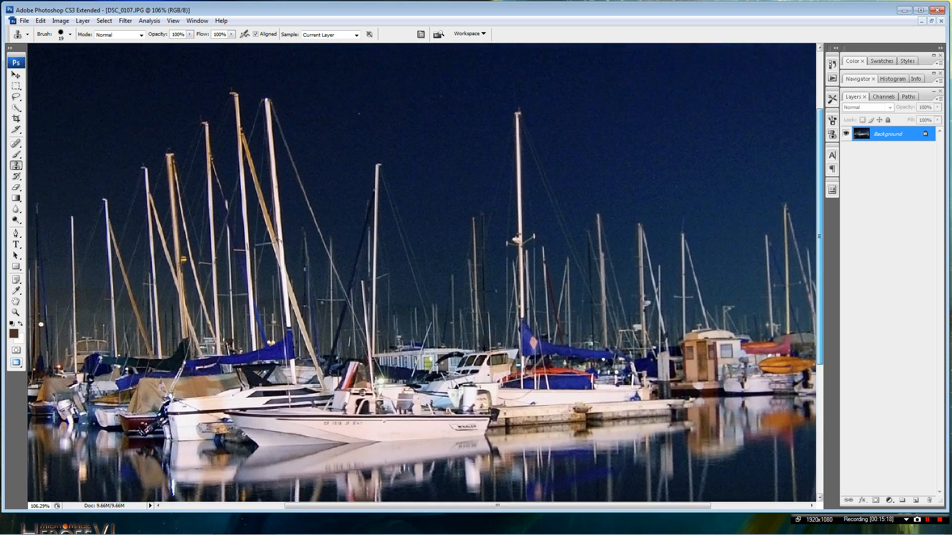
scroll(372, 233, "up", 4)
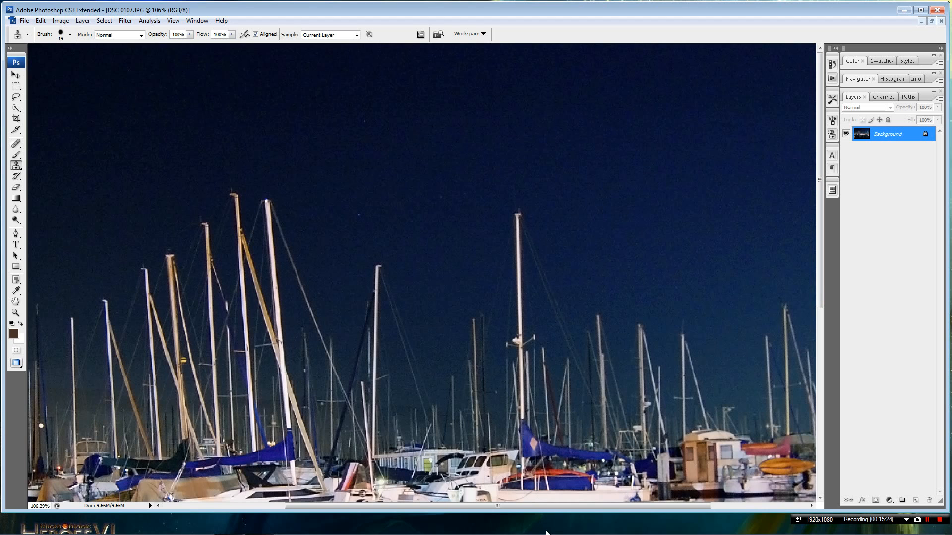
left_click_drag(529, 505, 623, 506)
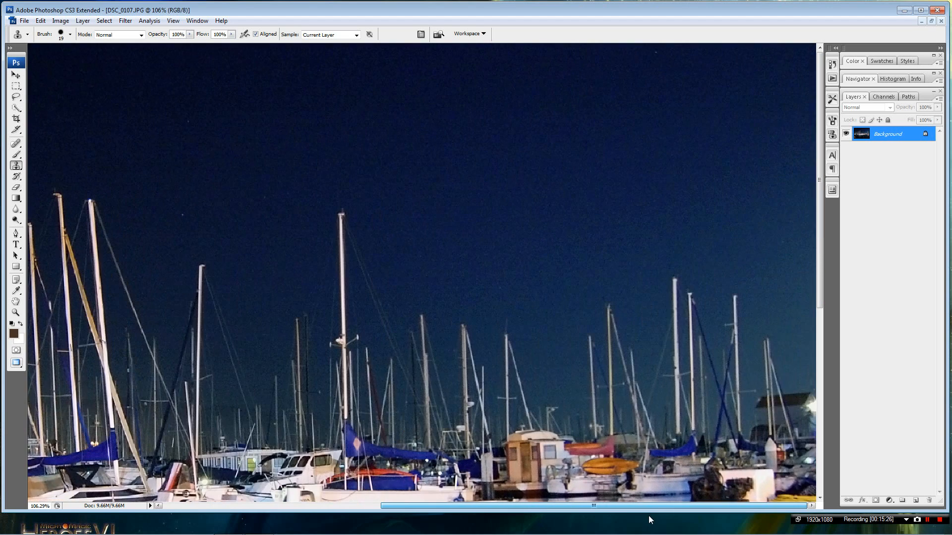
left_click_drag(820, 236, 834, 171)
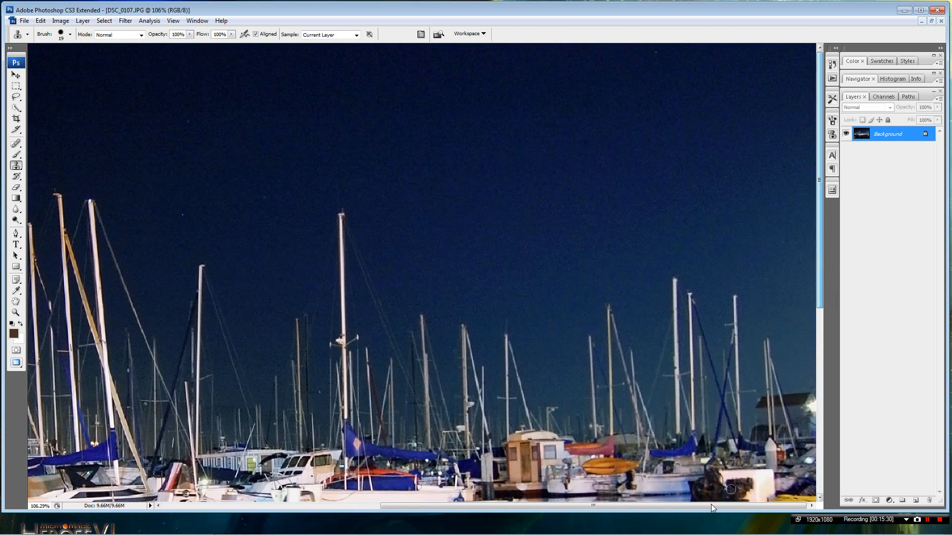
left_click_drag(651, 508, 418, 520)
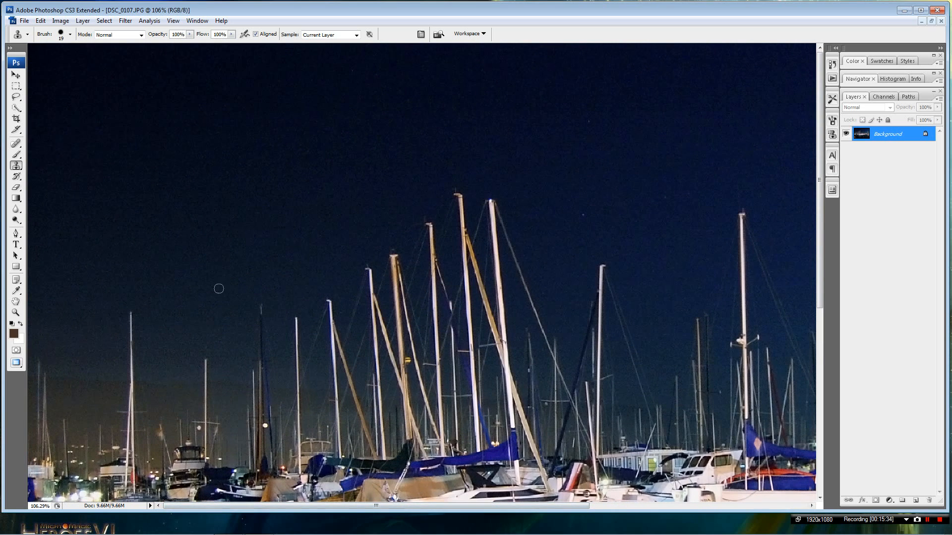
Use the Clone Stamp tool to cover the bright speck beside the tallest masts with neighbouring sky.
left_click(16, 167)
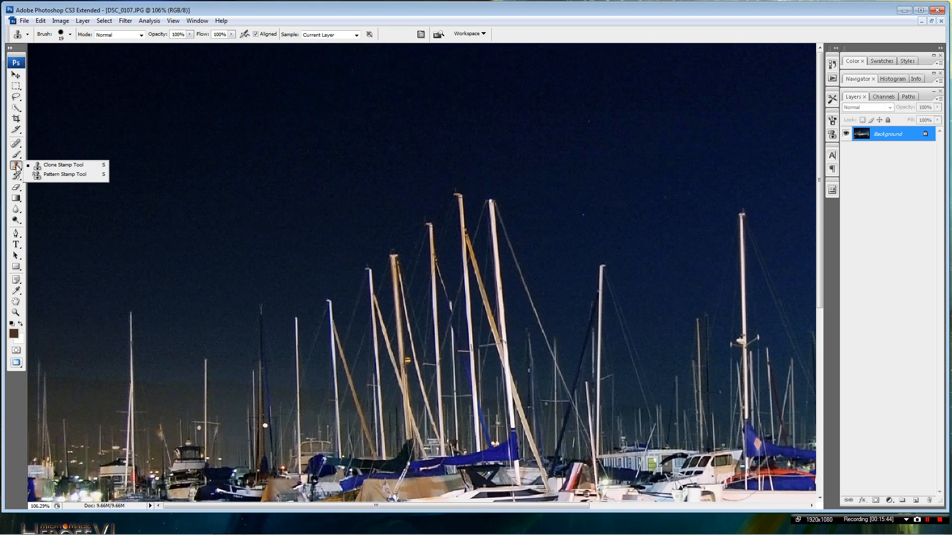
left_click(50, 168)
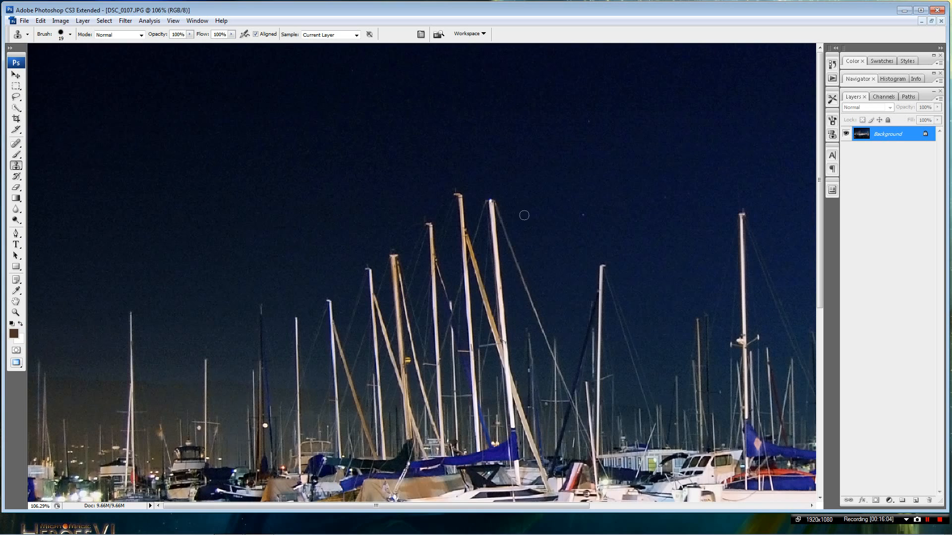
left_click(577, 214)
left_click(575, 214, "alt")
left_click(583, 215)
Check the remaining sky and the dark water with its mast reflections for further specks.
scroll(297, 192, "up", 1)
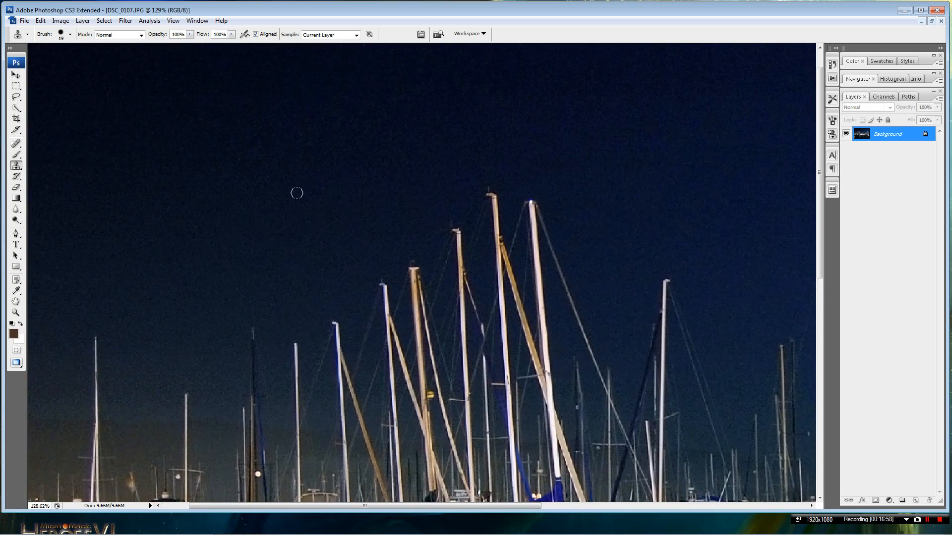
left_click_drag(501, 508, 362, 505)
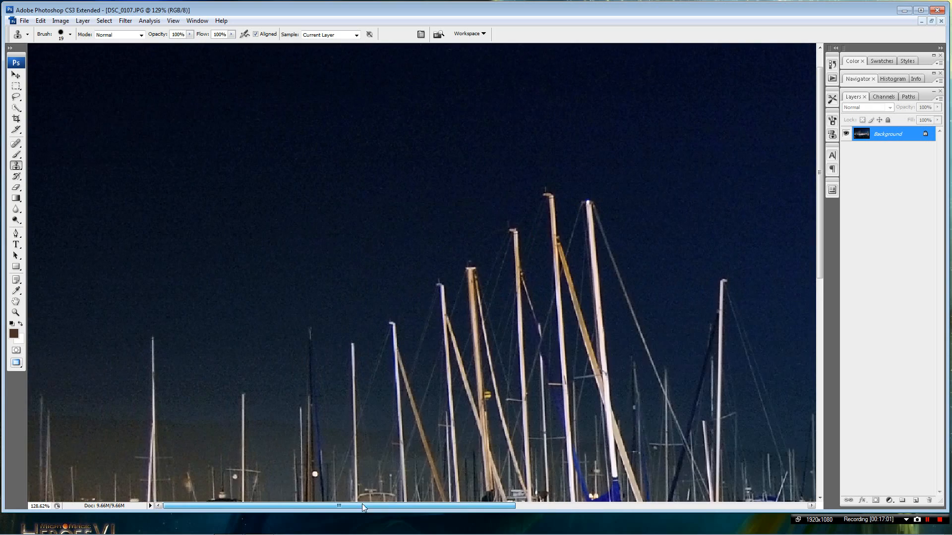
left_click_drag(463, 513, 489, 511)
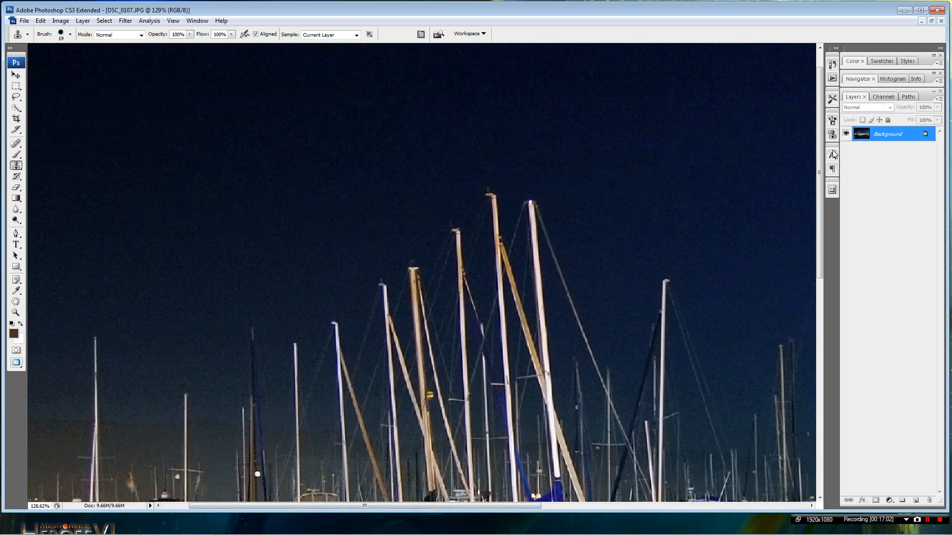
left_click_drag(819, 153, 820, 359)
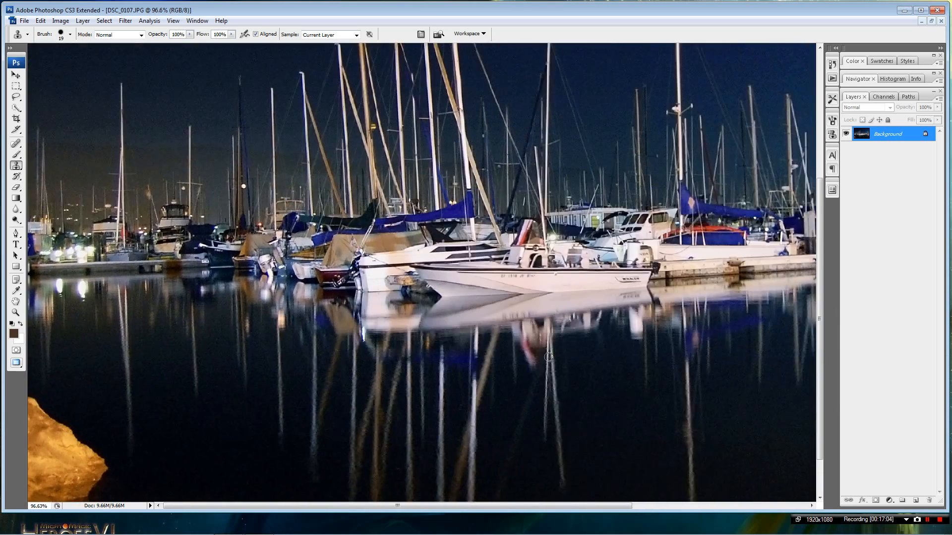
scroll(545, 371, "down", 3)
scroll(545, 371, "down", 2)
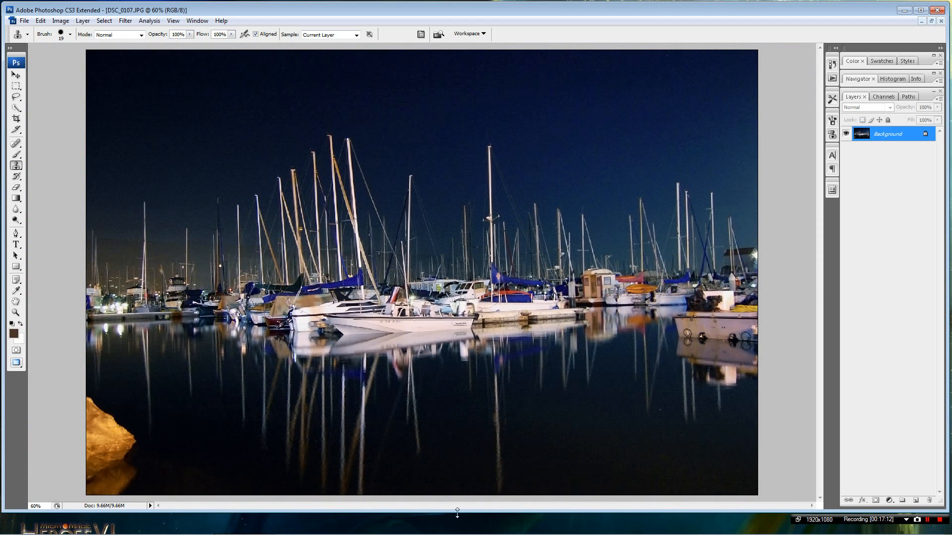
scroll(660, 359, "up", 4)
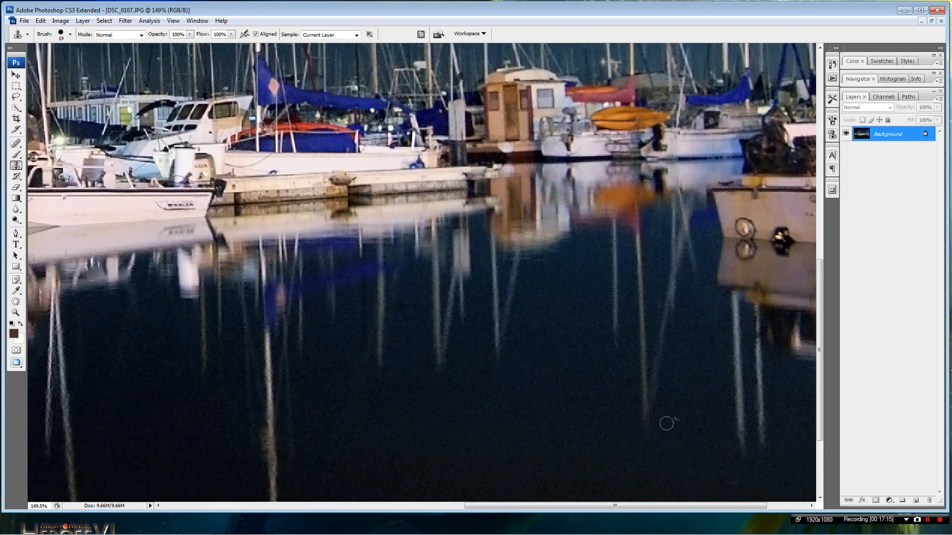
Use the Clone Stamp tool to cover the faint speck in the dark water near the mast reflections and the one in the sky above the masts.
left_click(662, 420, "alt")
left_click(674, 420)
left_click_drag(820, 337, 821, 389)
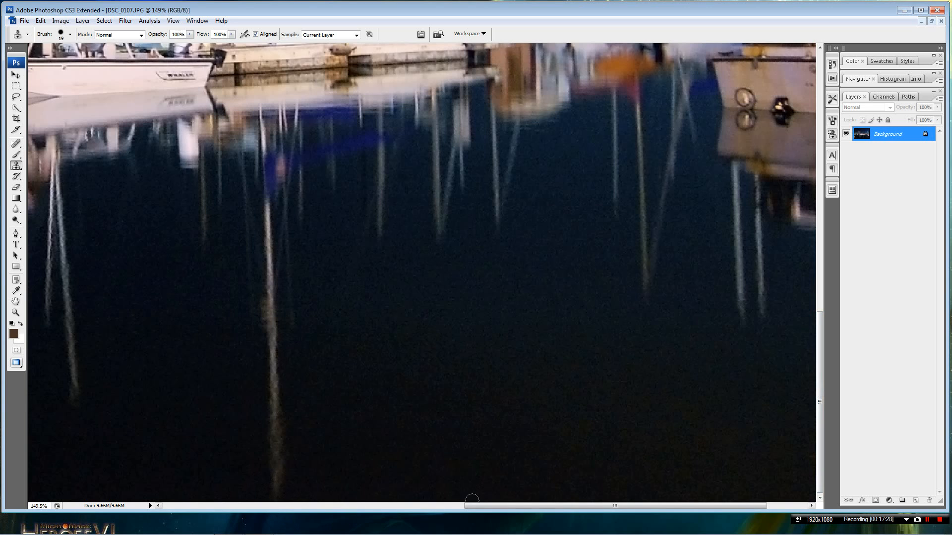
left_click_drag(522, 503, 222, 504)
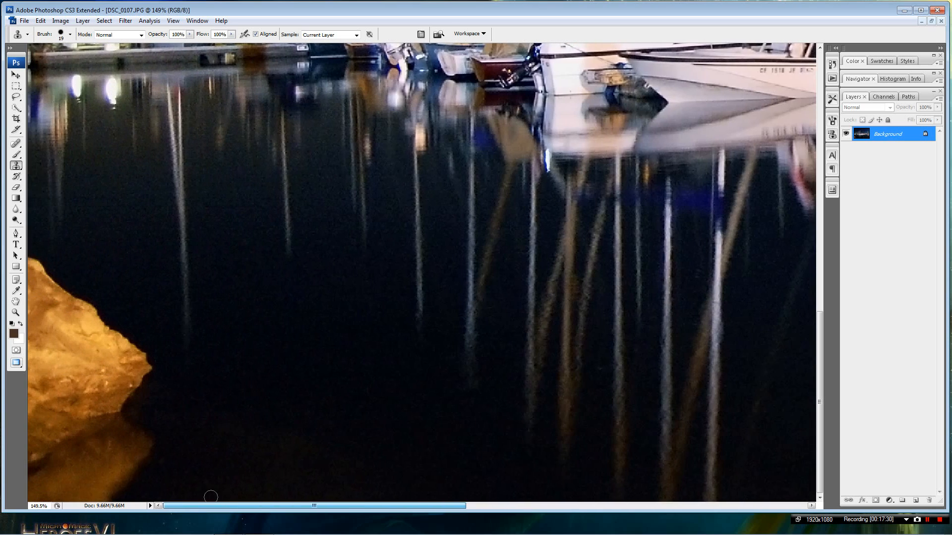
scroll(214, 347, "up", 3)
scroll(297, 307, "down", 3)
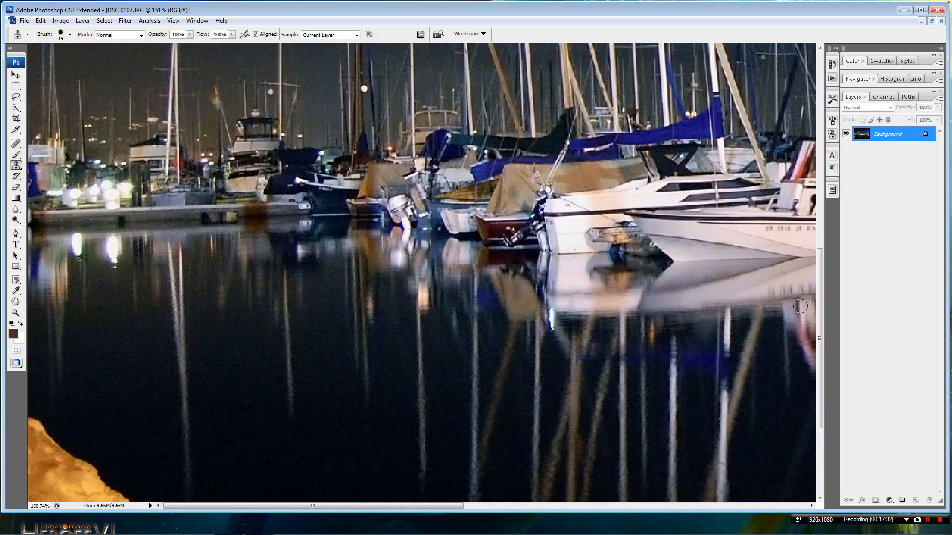
left_click_drag(819, 315, 825, 107)
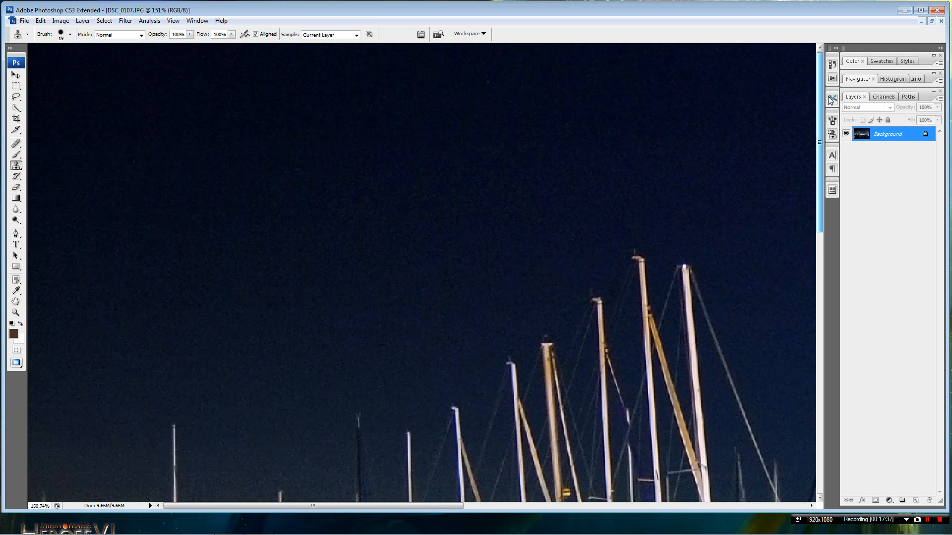
left_click(477, 82, "alt")
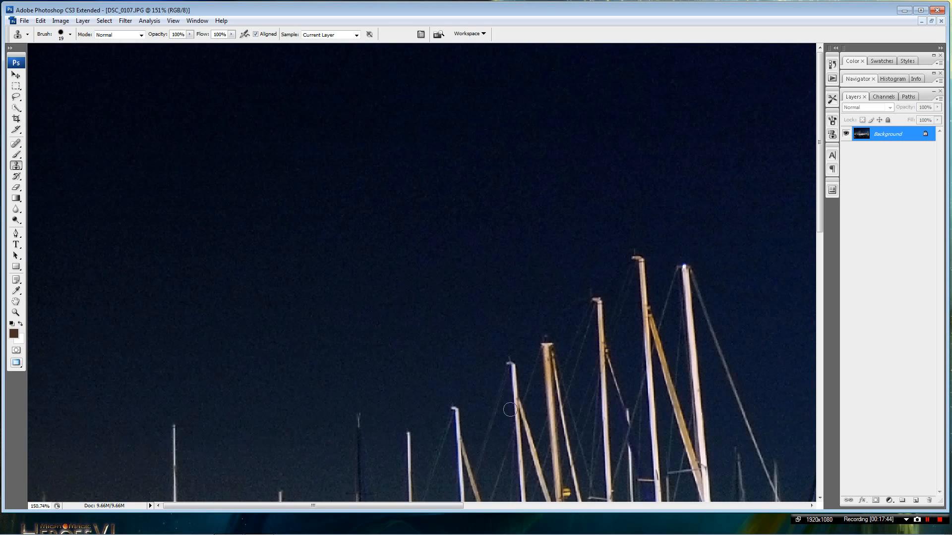
Inspect the sky, water reflections and boats at several magnifications for remaining flaws, sampling the front boat's white hull with the Clone Stamp tool.
left_click_drag(452, 506, 661, 506)
scroll(626, 335, "down", 5)
scroll(614, 343, "down", 5)
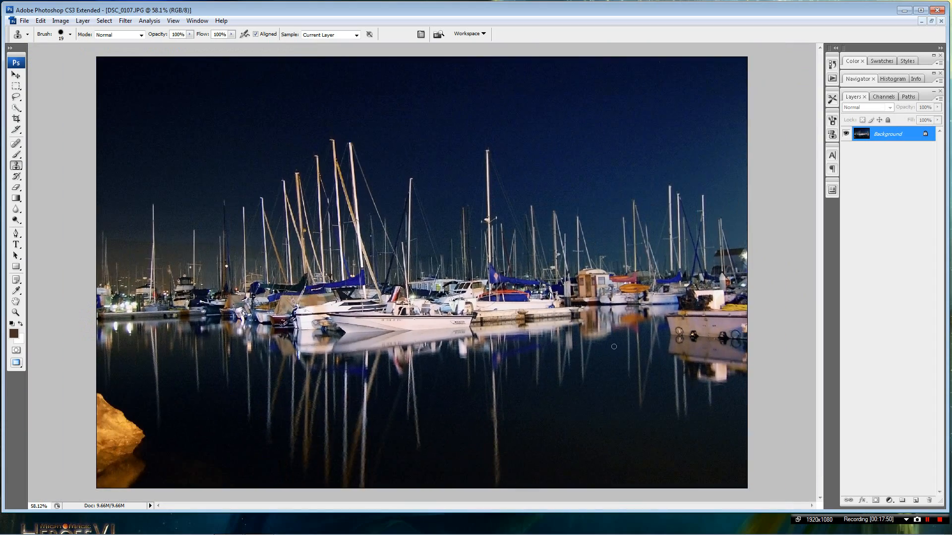
scroll(152, 395, "up", 2)
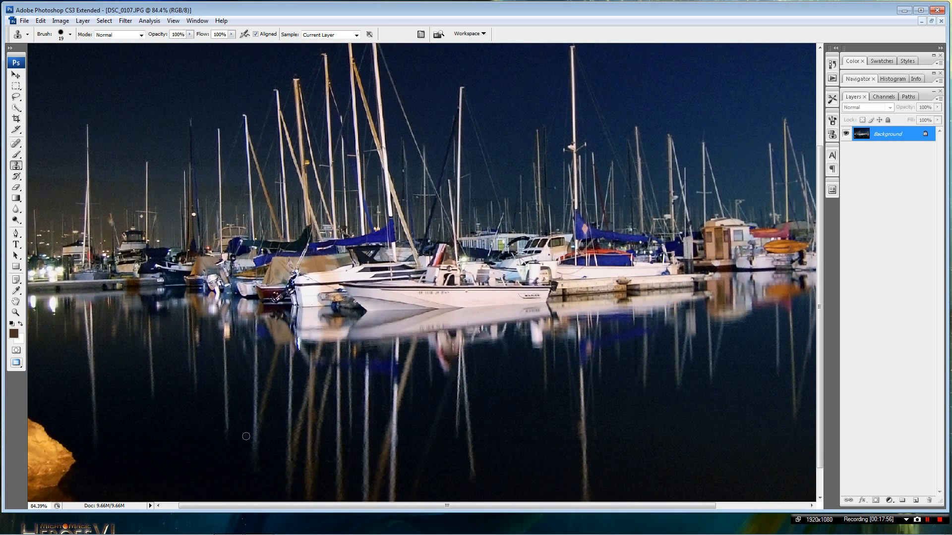
scroll(320, 470, "up", 2)
scroll(320, 470, "up", 1)
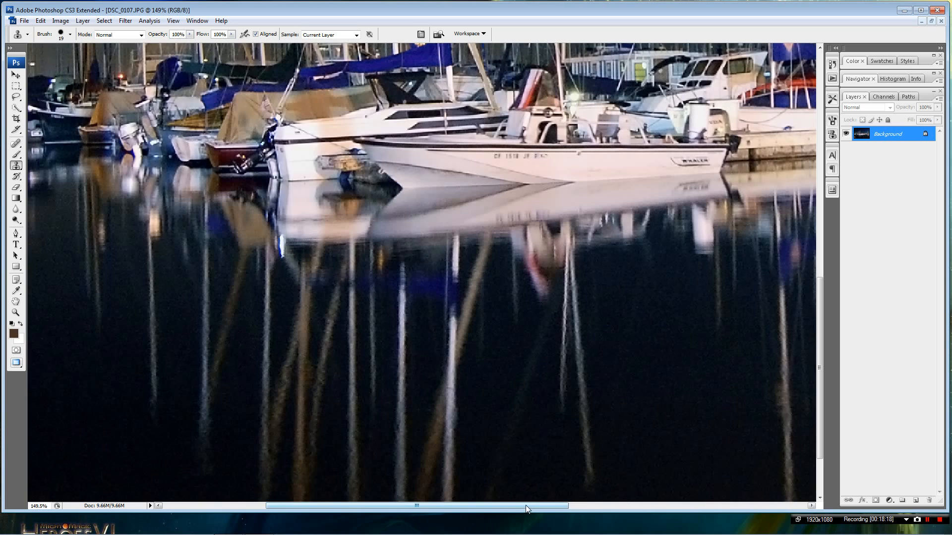
left_click_drag(526, 507, 646, 506)
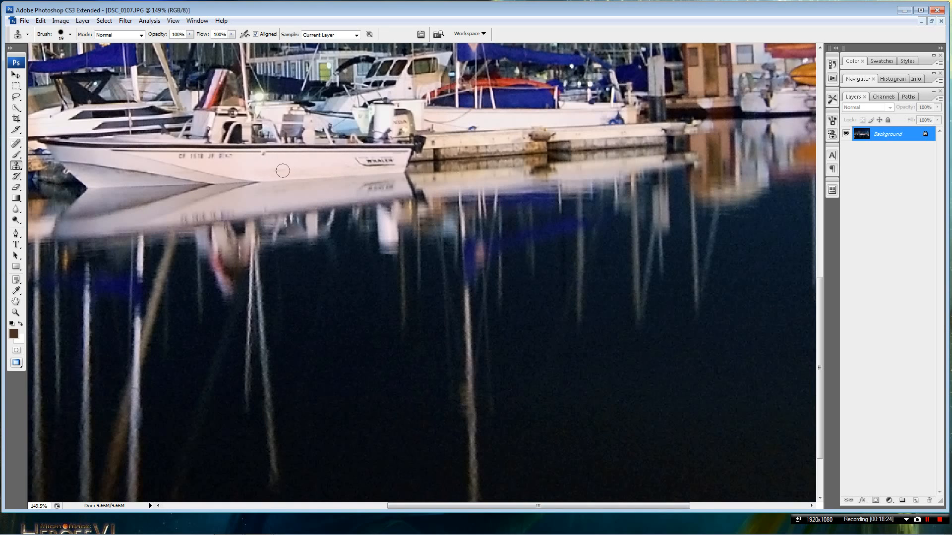
left_click(261, 173, "alt")
scroll(518, 222, "down", 3)
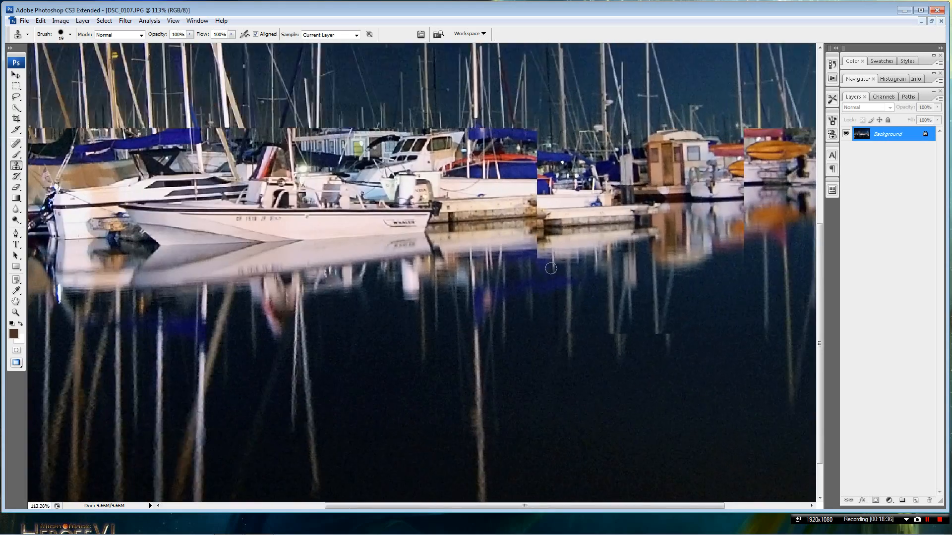
scroll(551, 269, "down", 2)
scroll(503, 249, "up", 5)
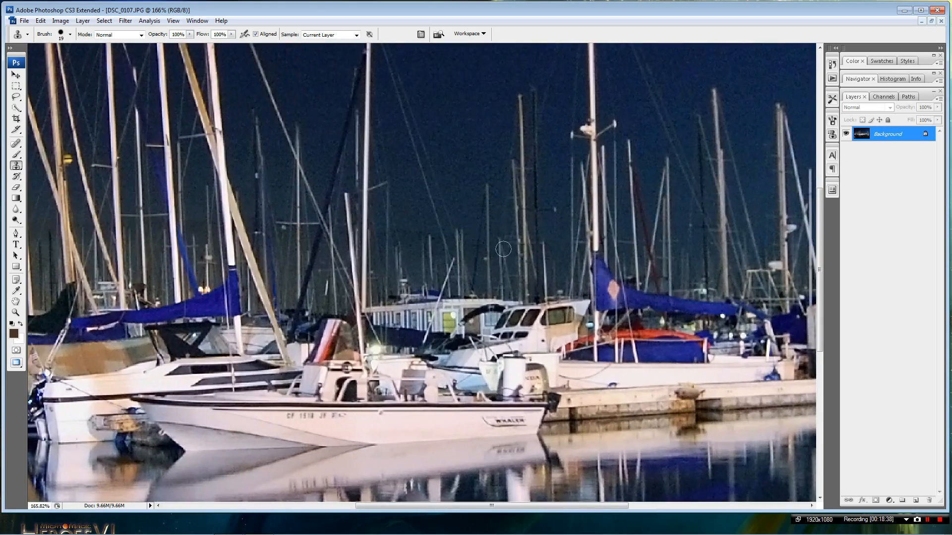
scroll(503, 249, "down", 4)
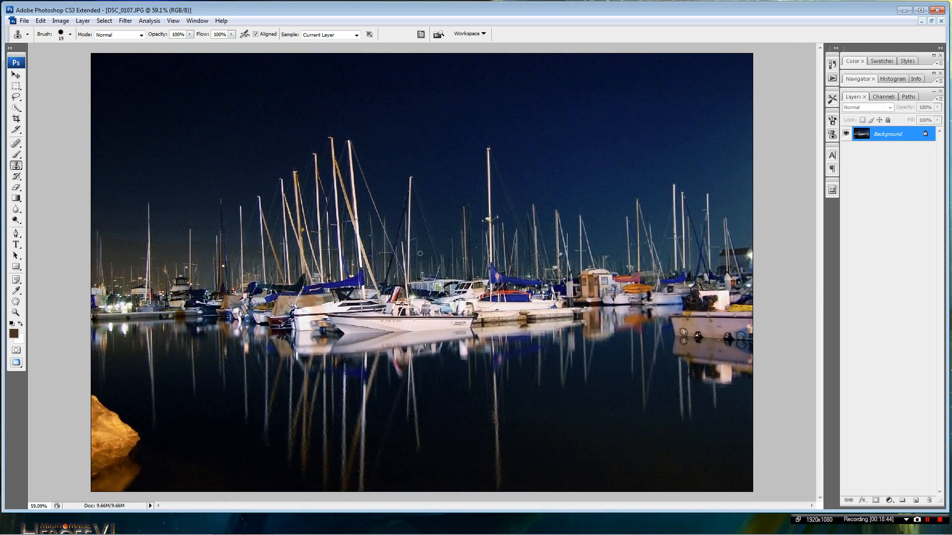
Start a Selective Color adjustment on the photo and set the Black amount for Blues to +8%.
left_click(60, 20)
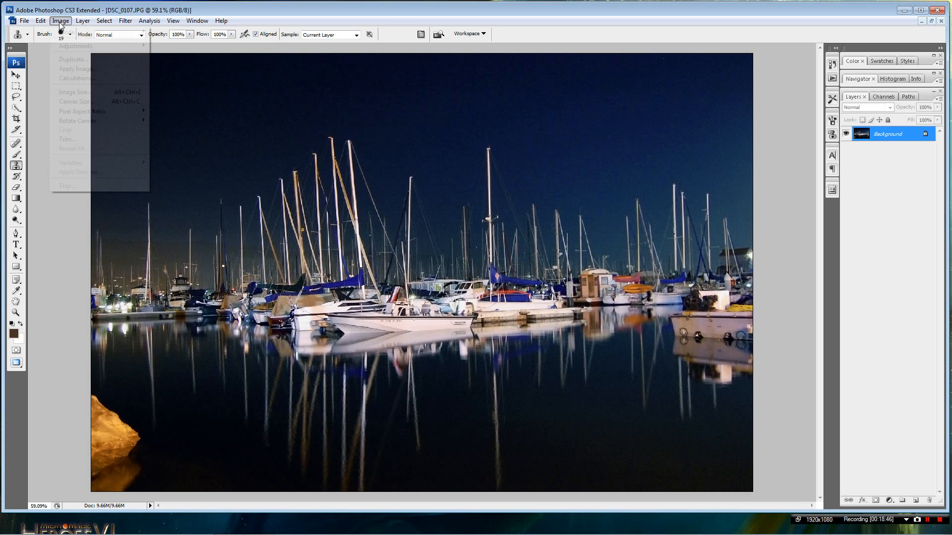
mouse_move(77, 45)
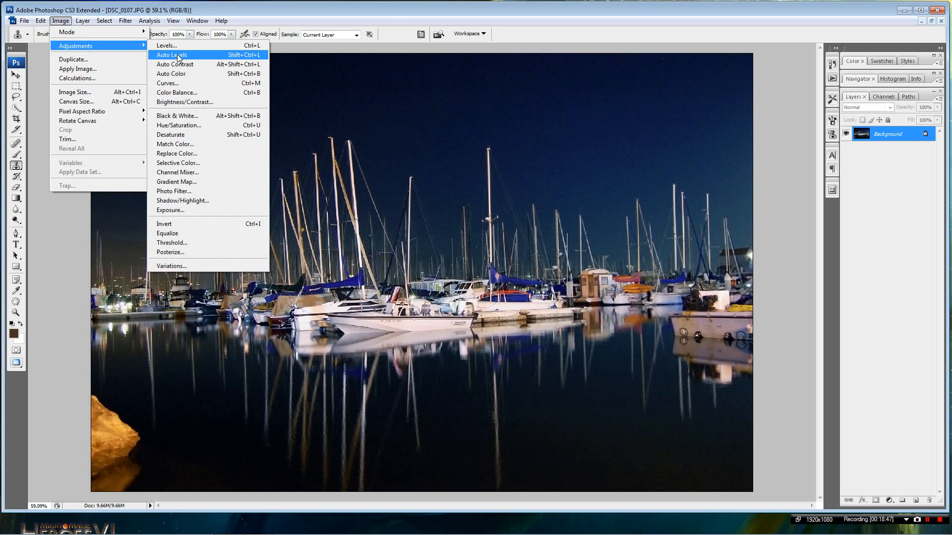
left_click(210, 162)
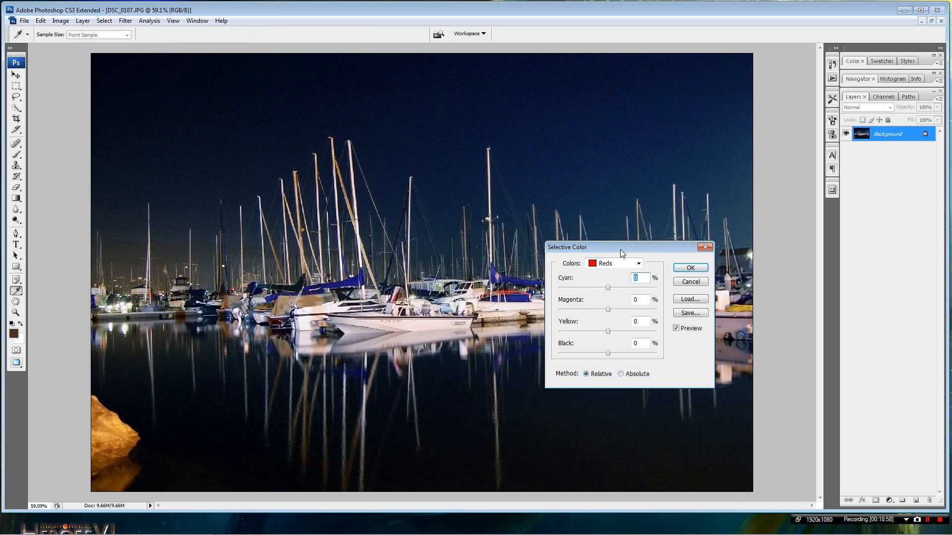
left_click_drag(620, 248, 817, 169)
left_click(836, 183)
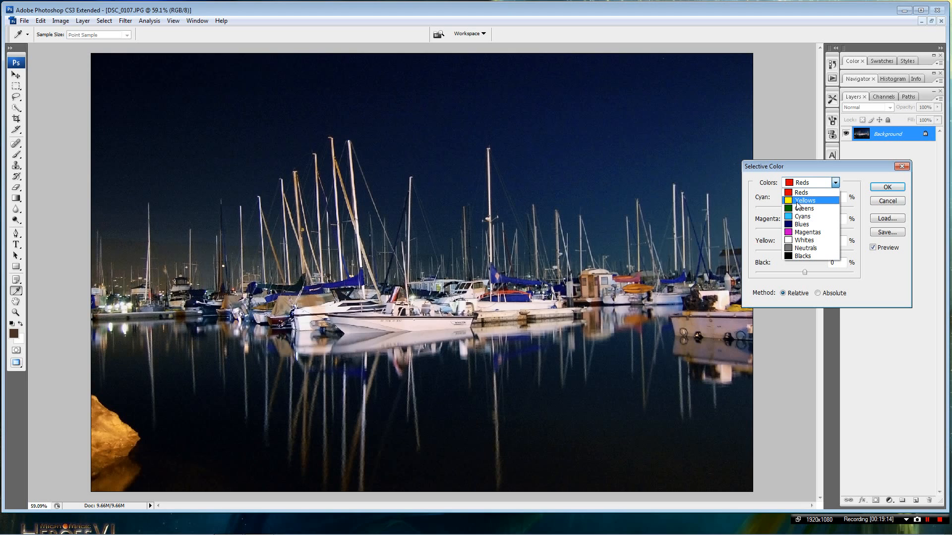
left_click(801, 224)
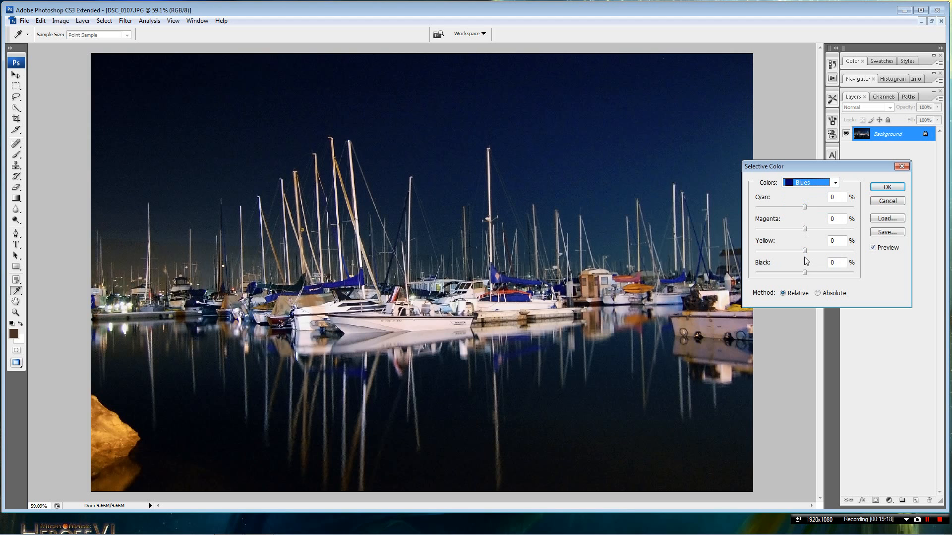
mouse_move(804, 251)
left_mouse_down()
mouse_move(757, 249)
mouse_move(868, 251)
mouse_move(770, 260)
mouse_move(849, 250)
mouse_move(875, 263)
mouse_move(764, 251)
mouse_move(807, 265)
left_mouse_up()
key("Down")
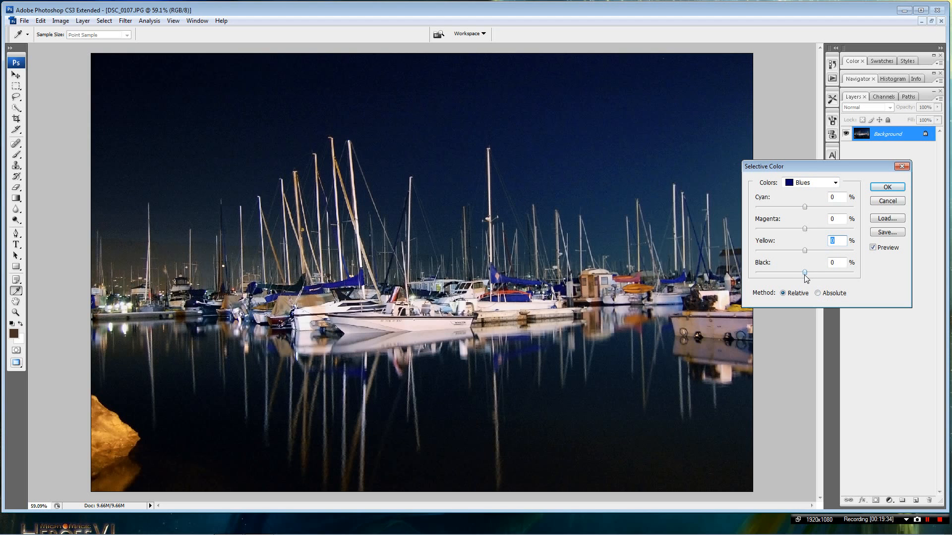
left_click_drag(804, 273, 816, 294)
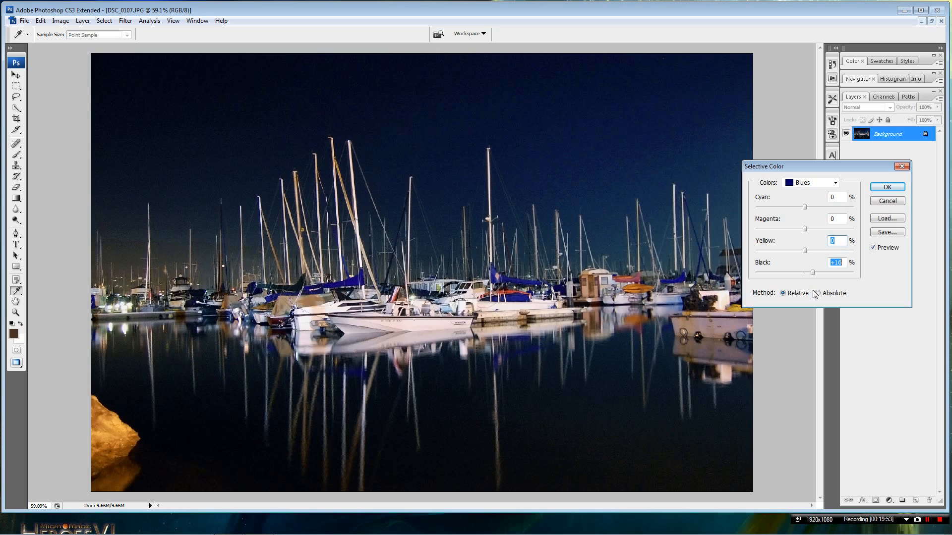
left_click_drag(813, 290, 811, 295)
Test a strong Black increase for Cyans in Selective Color and settle on +9%.
left_click(835, 182)
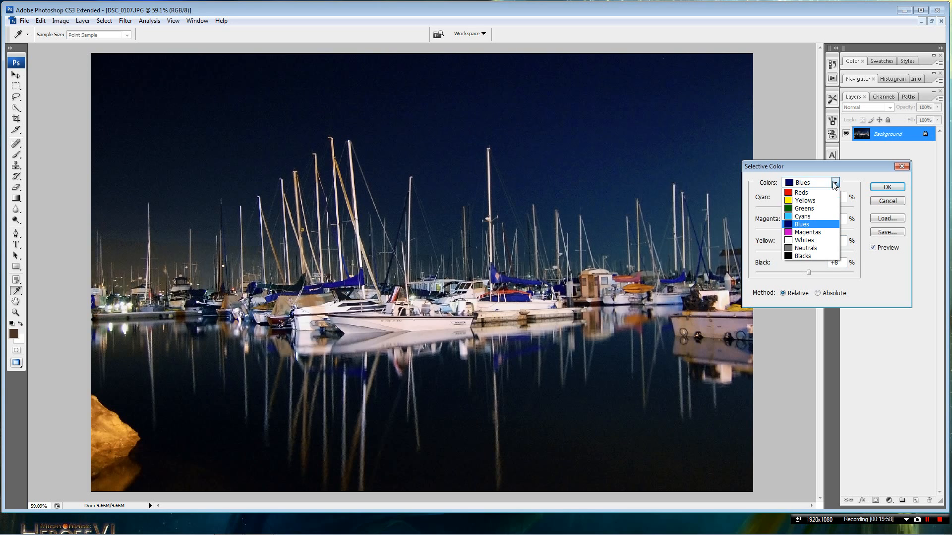
left_click(811, 213)
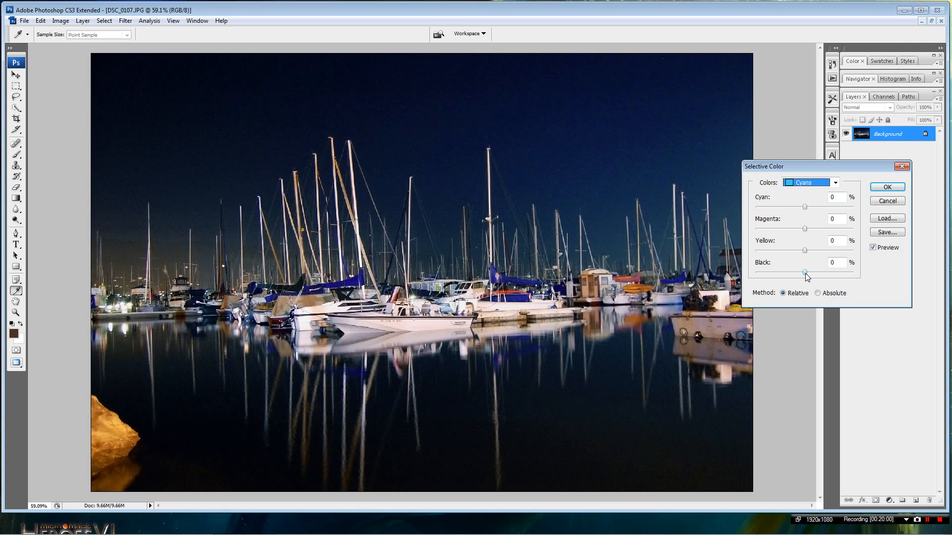
left_click_drag(805, 272, 838, 272)
mouse_move(848, 272)
left_mouse_down()
mouse_move(736, 284)
mouse_move(837, 284)
left_mouse_up()
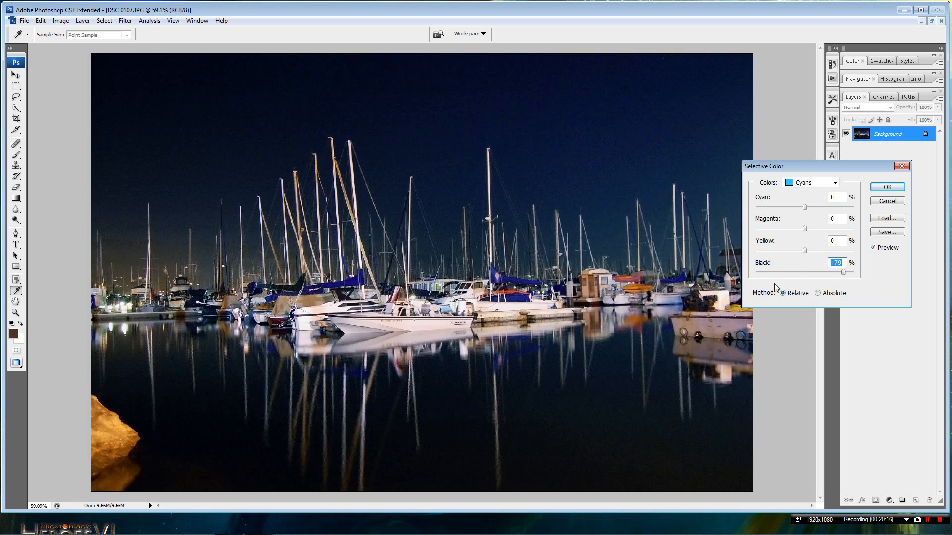
left_click_drag(776, 287, 804, 281)
Test the Black amount for Whites at +100% and settle on -10%.
left_click(836, 183)
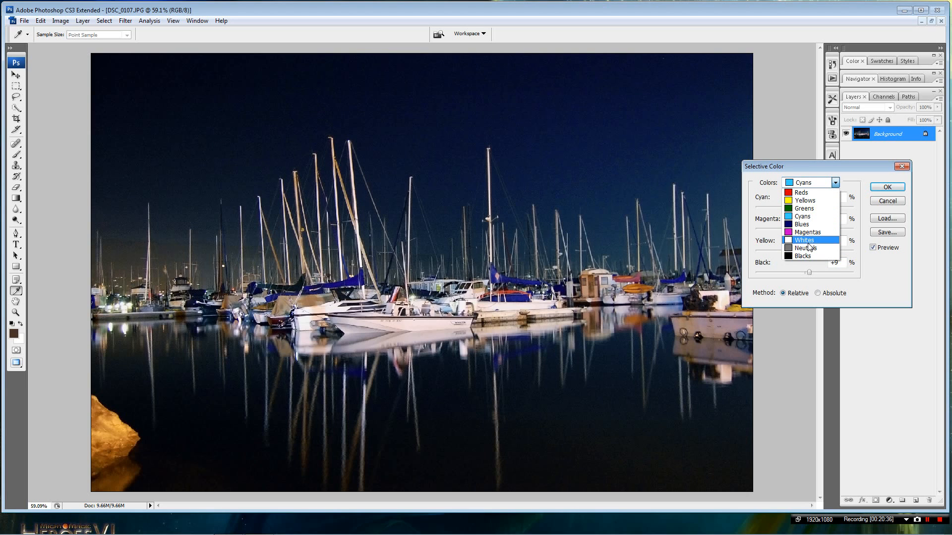
left_click(808, 243)
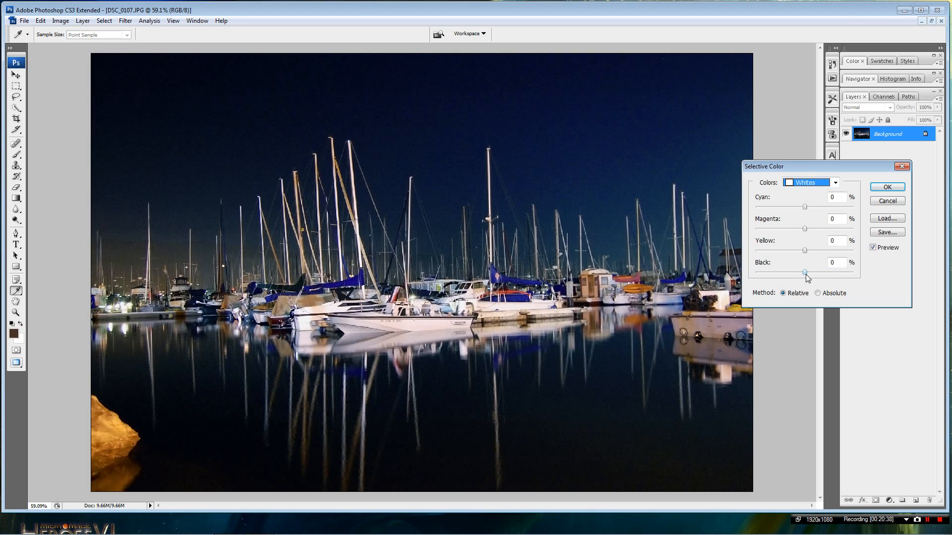
left_click_drag(805, 273, 866, 278)
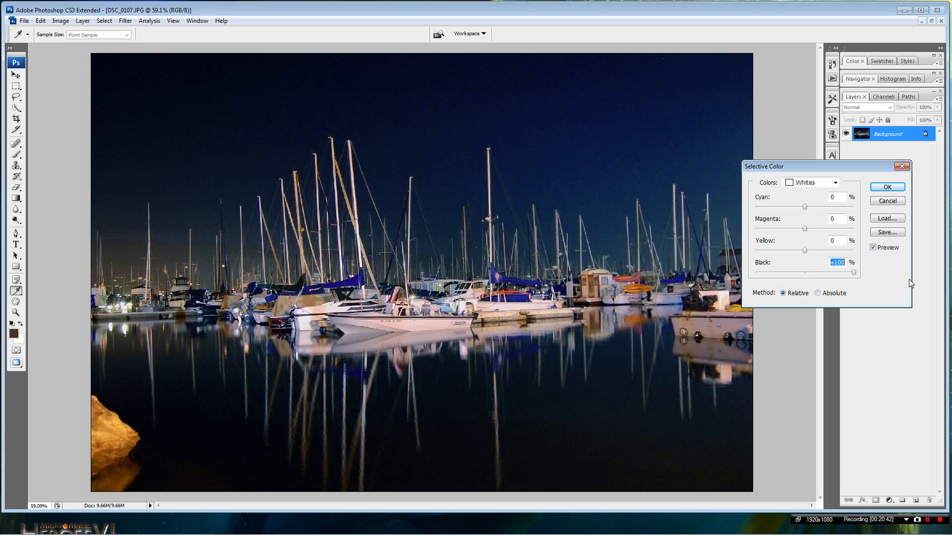
left_click_drag(854, 272, 802, 286)
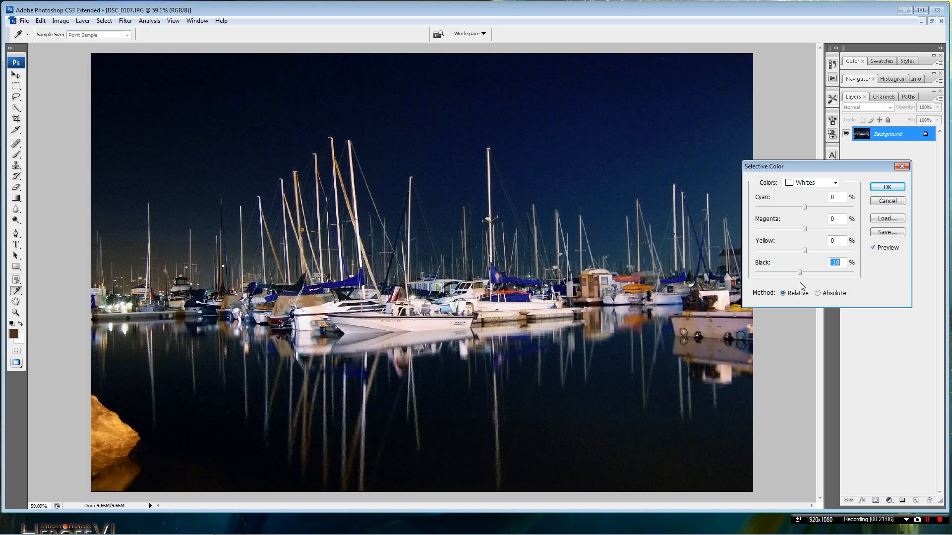
Set the Black amount for Neutrals to +7% in Selective Color.
left_click(834, 183)
left_click(811, 248)
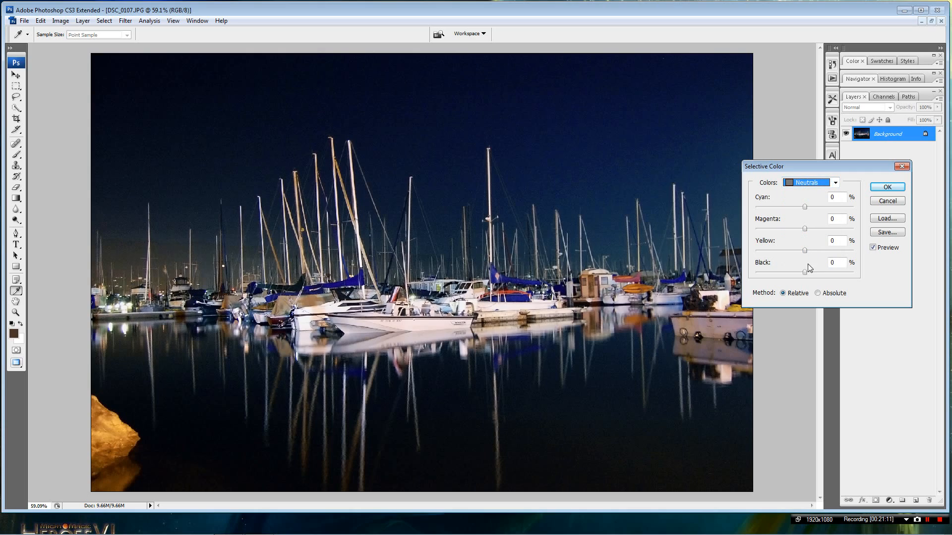
left_click_drag(804, 273, 809, 301)
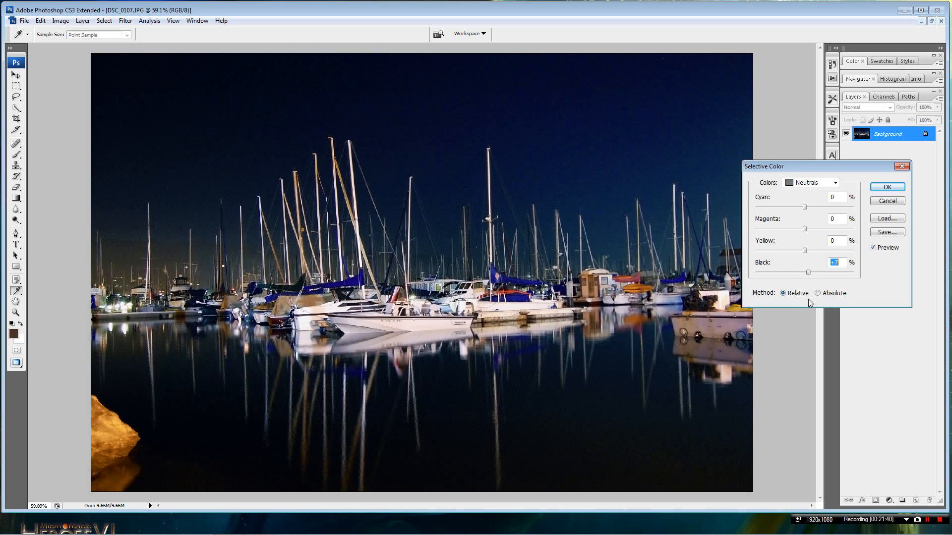
Set the Black amount for Blacks to +6% and apply the Selective Color adjustment.
left_click(835, 183)
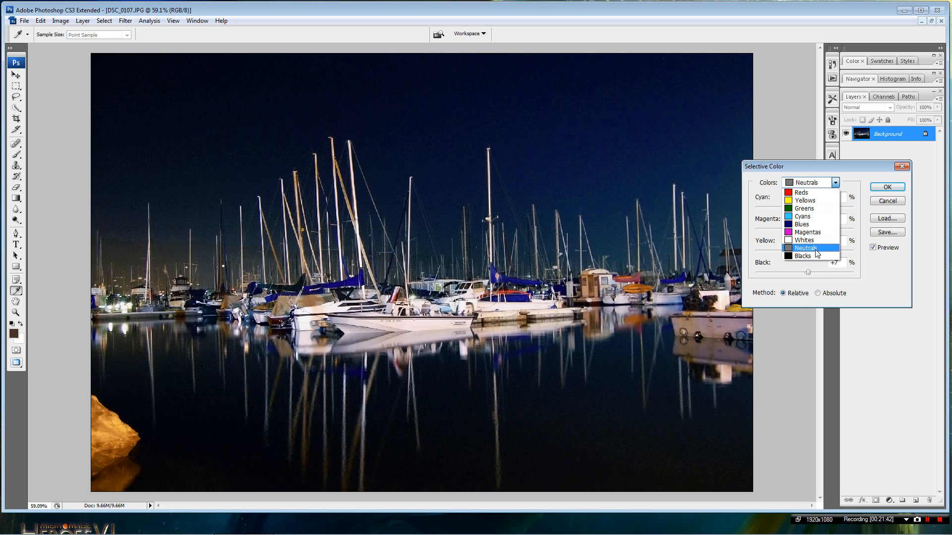
left_click(803, 256)
mouse_move(807, 272)
left_mouse_down()
mouse_move(878, 282)
mouse_move(792, 283)
mouse_move(810, 286)
left_mouse_up()
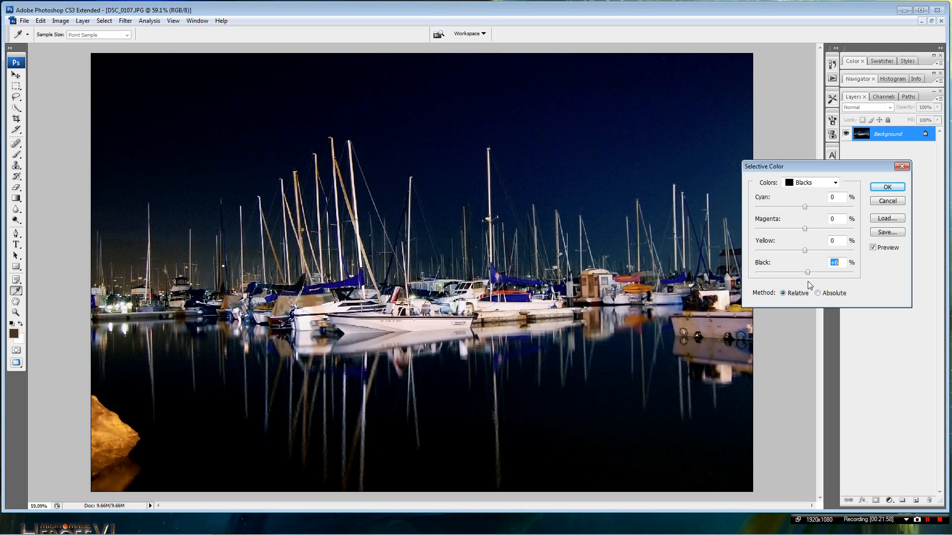
left_click(887, 187)
key("s")
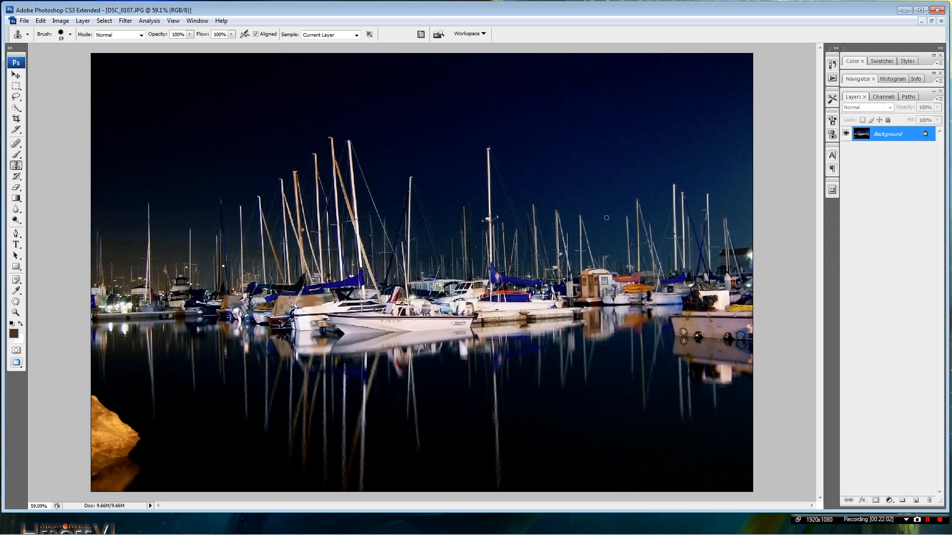
Review the adjusted harbor photo both at reduced size and closer up.
scroll(561, 215, "down", 6)
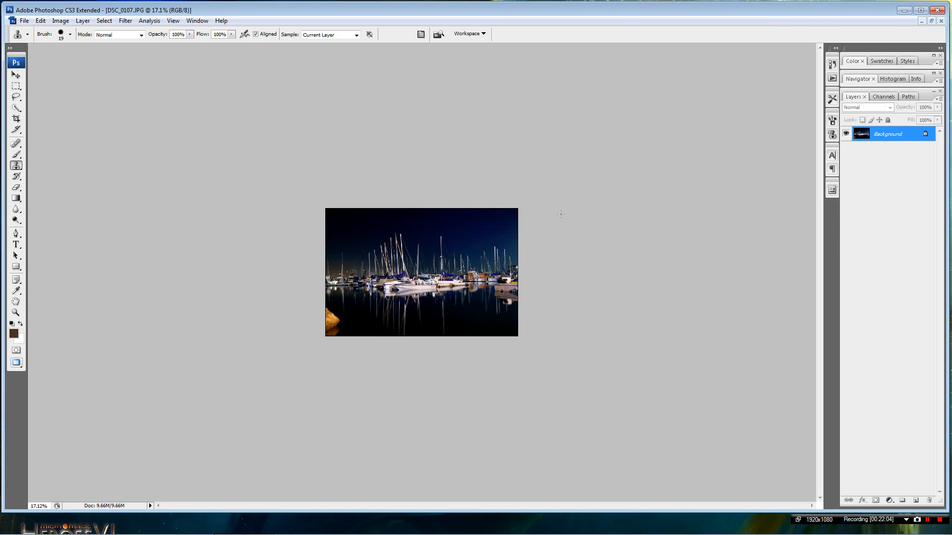
scroll(561, 214, "up", 1)
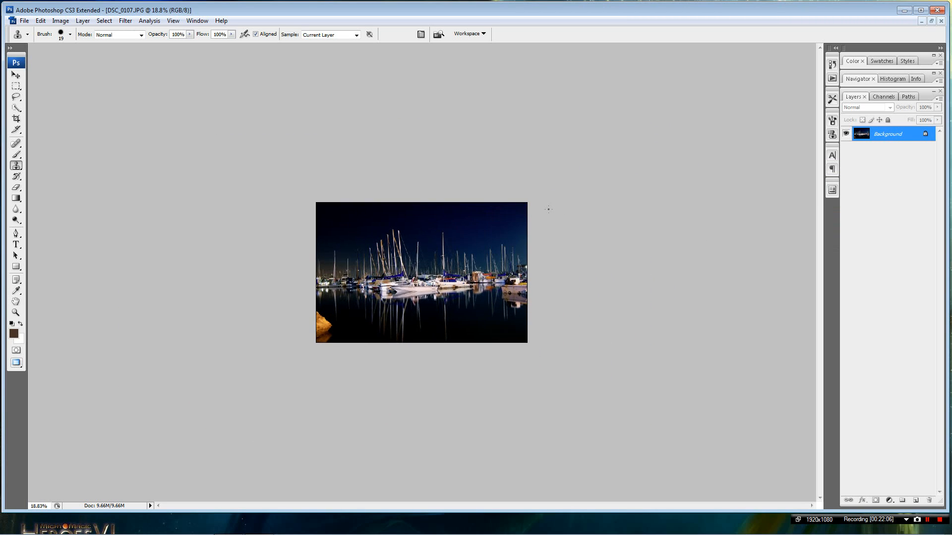
scroll(547, 209, "up", 6)
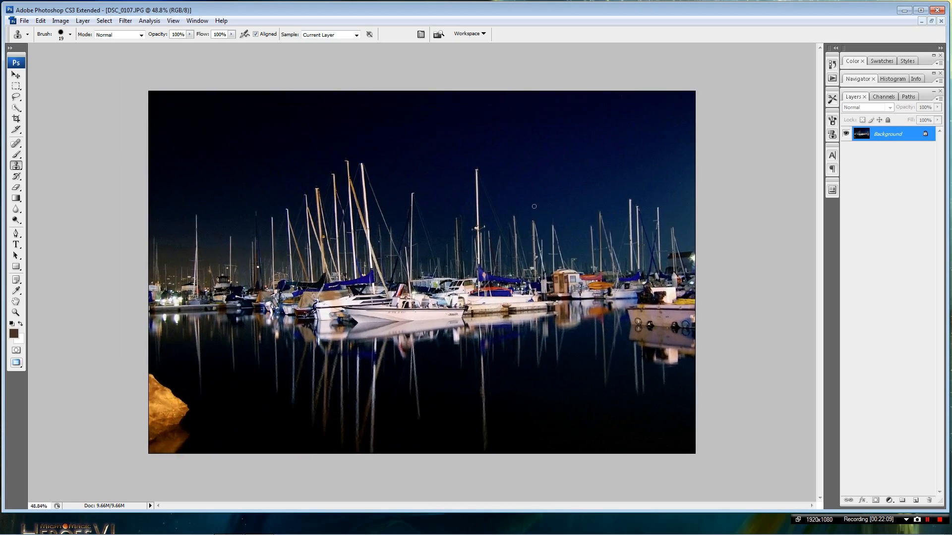
scroll(518, 196, "up", 4)
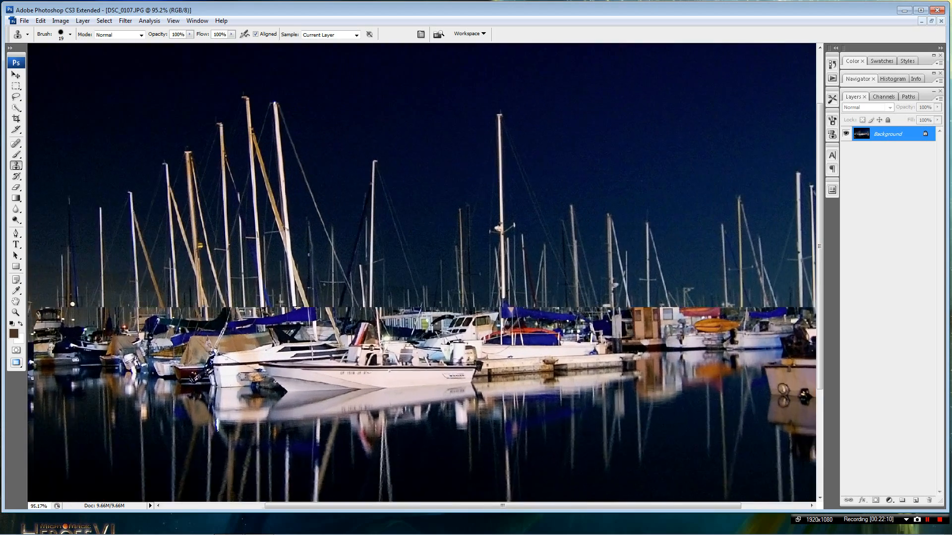
Save the adjusted harbor photo as a new JPEG named DSC_0107B in the Disk4 folder.
scroll(452, 166, "up", 5)
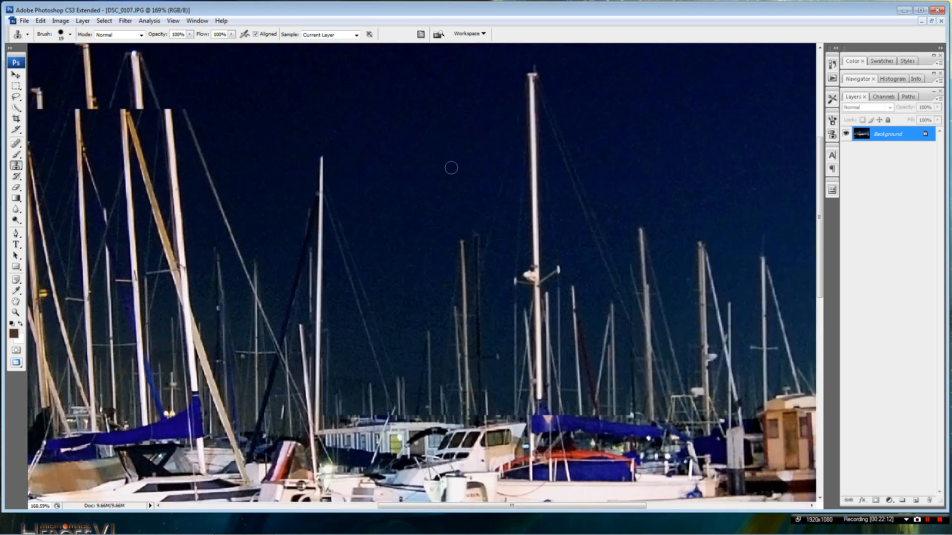
scroll(451, 168, "down", 9)
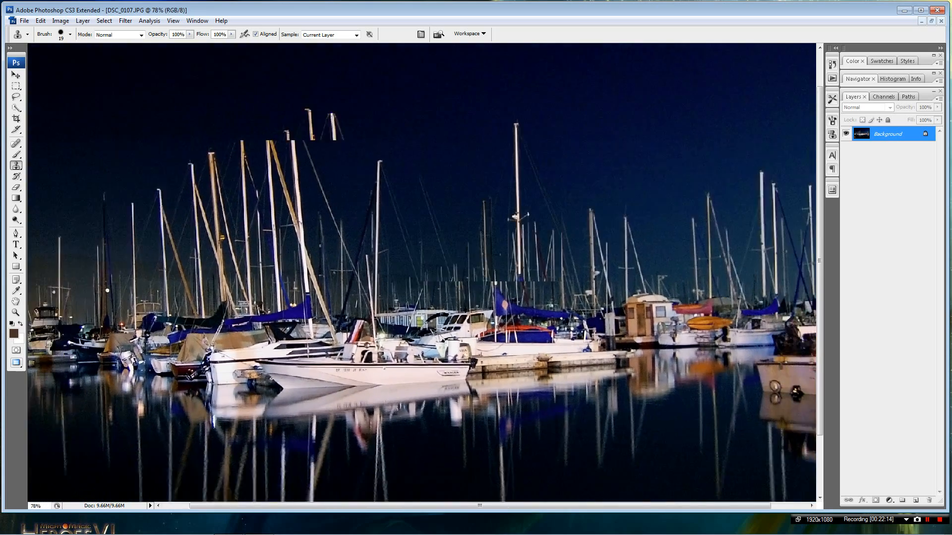
scroll(450, 168, "down", 2)
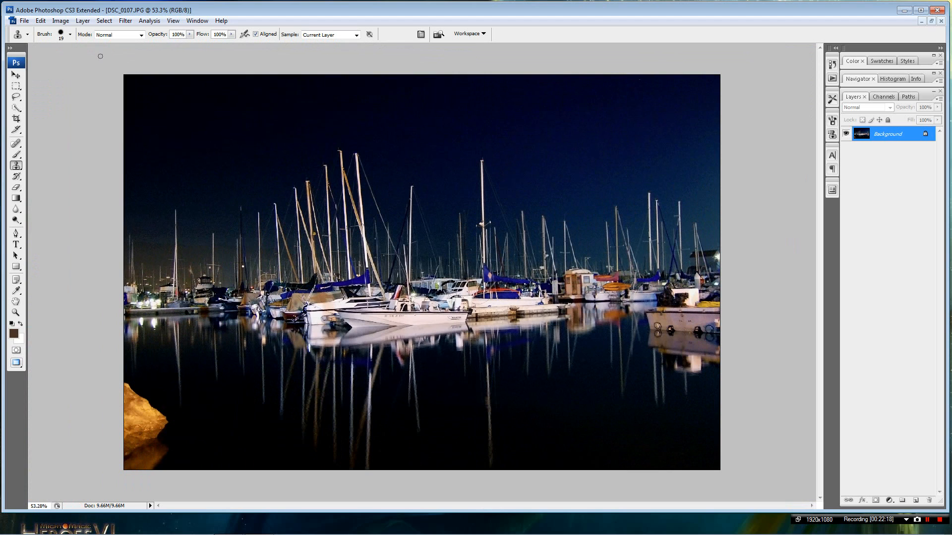
left_click(24, 21)
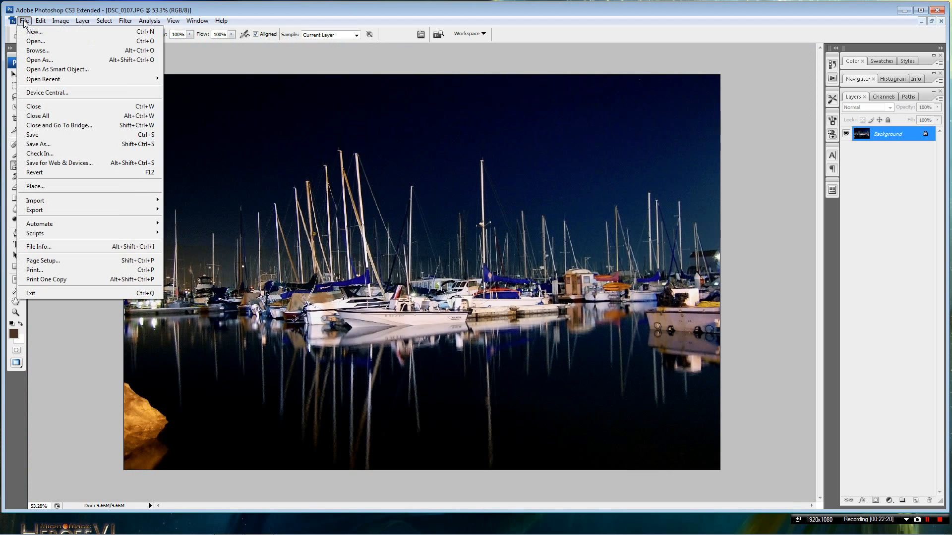
left_click(60, 145)
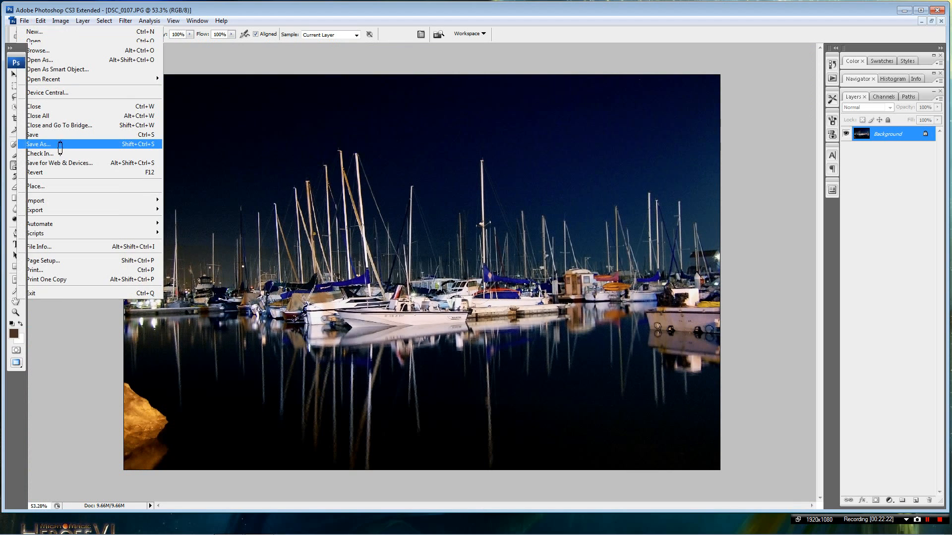
left_click(477, 249)
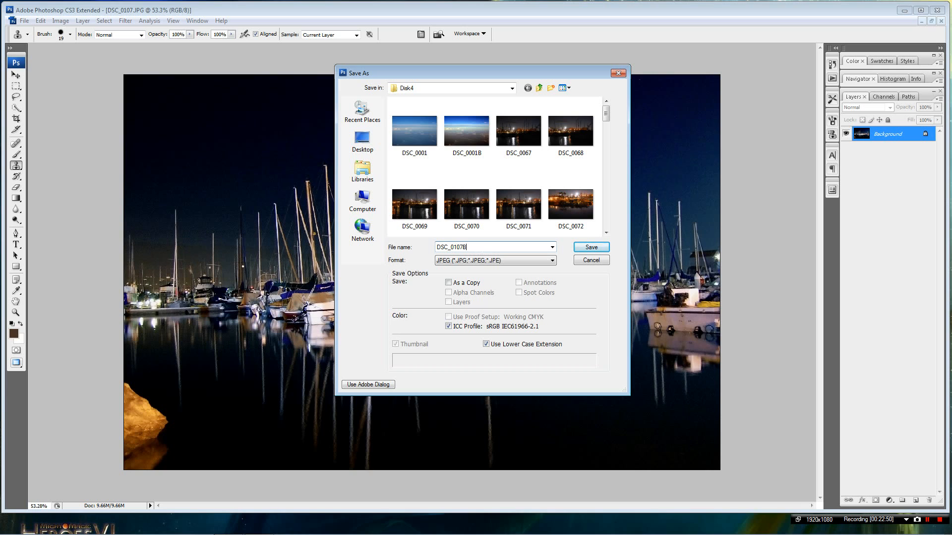
left_click(589, 251)
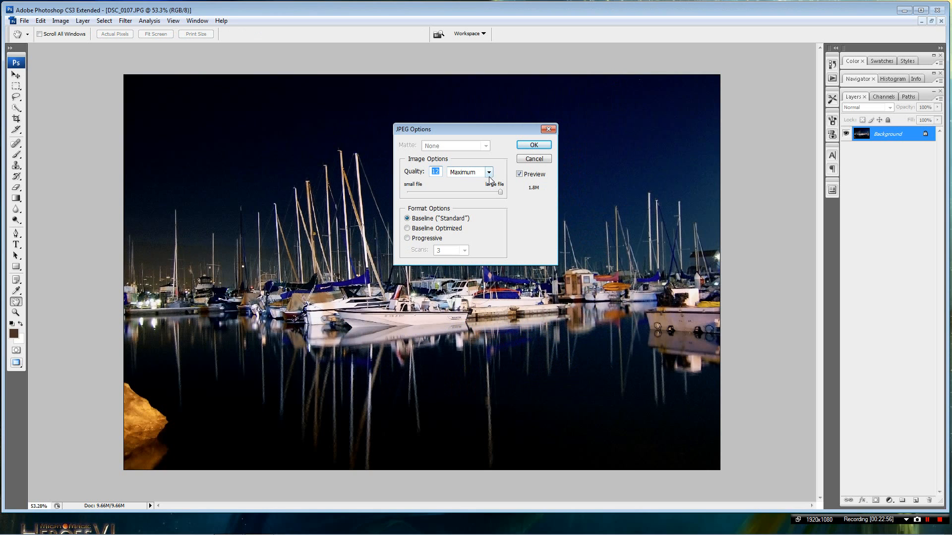
Keep the JPEG quality at Maximum (12) with the Baseline ("Standard") format and complete the save.
left_click(489, 173)
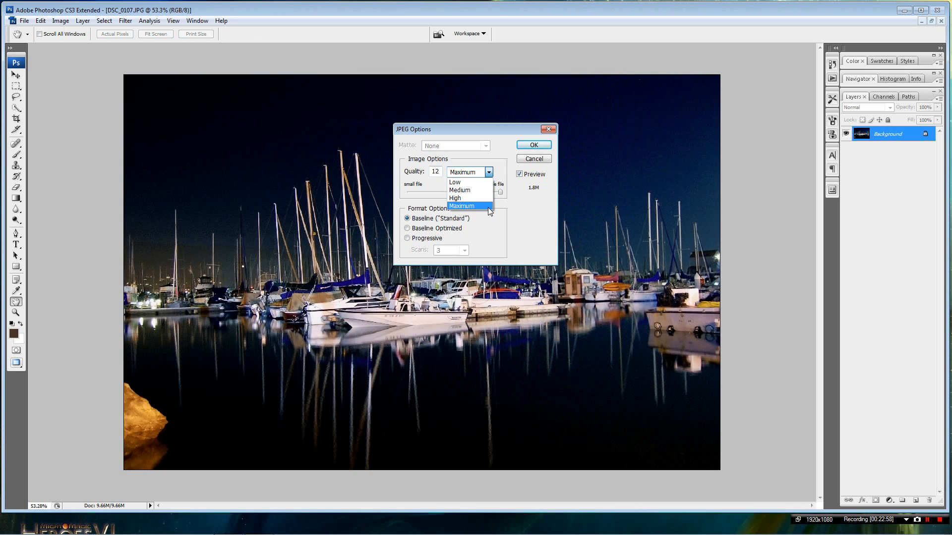
left_click(493, 207)
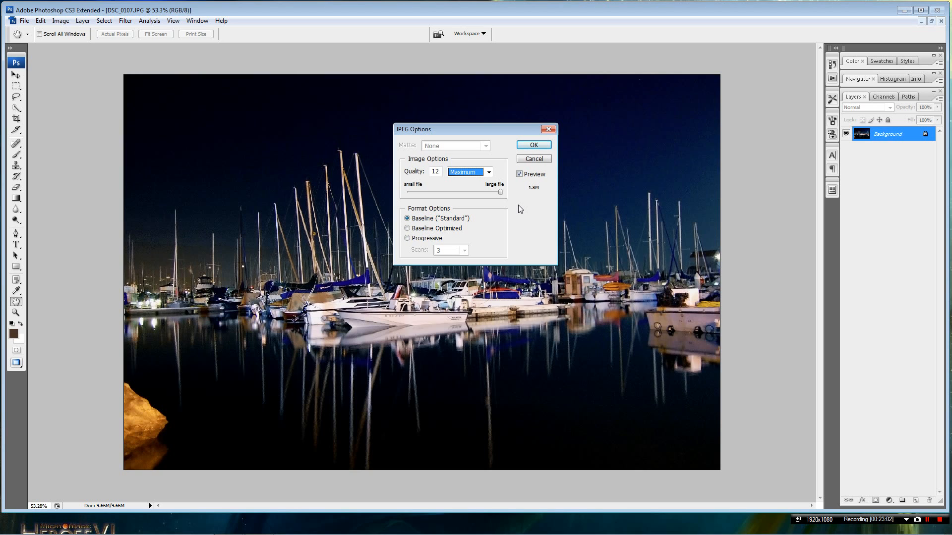
left_click(531, 144)
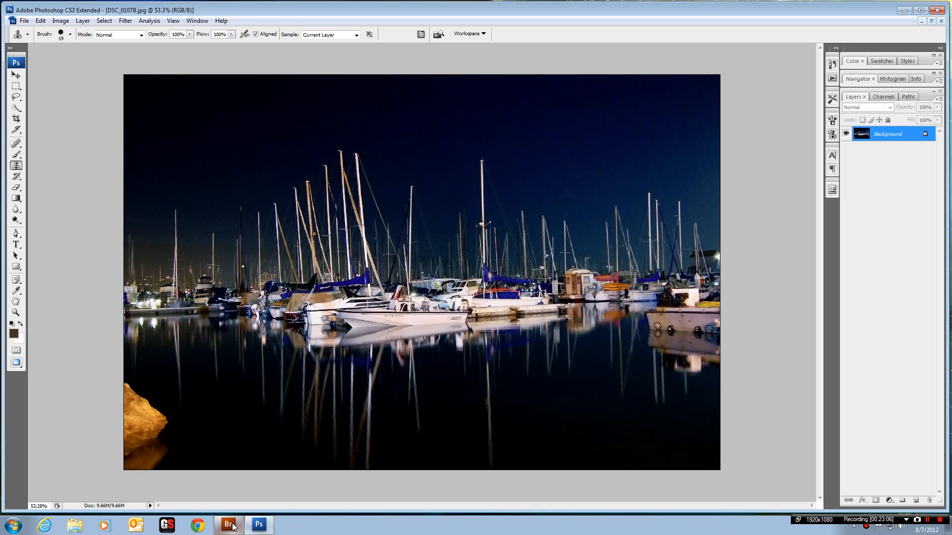
Switch to Adobe Bridge and compare the original DSC_0107 harbor photo with the edited DSC_0107B version.
left_click(232, 526)
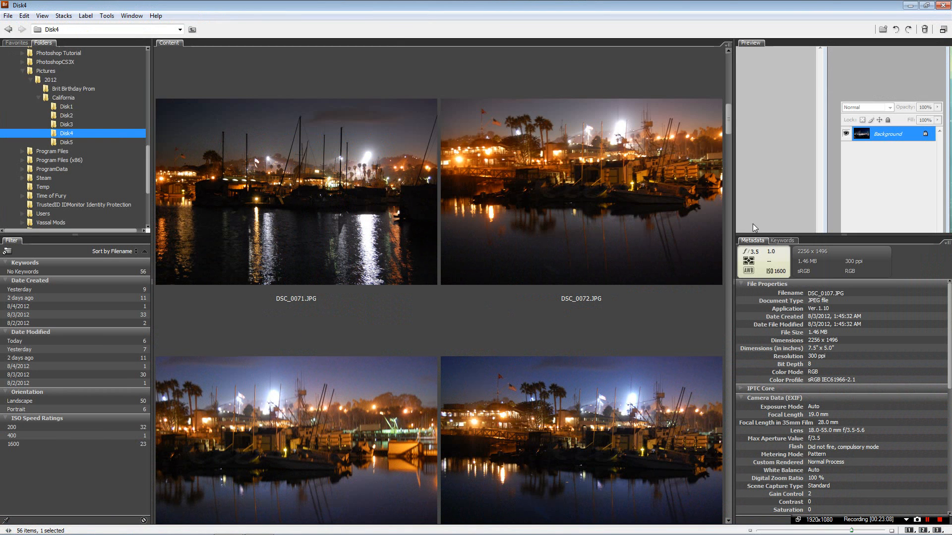
left_click_drag(730, 120, 727, 158)
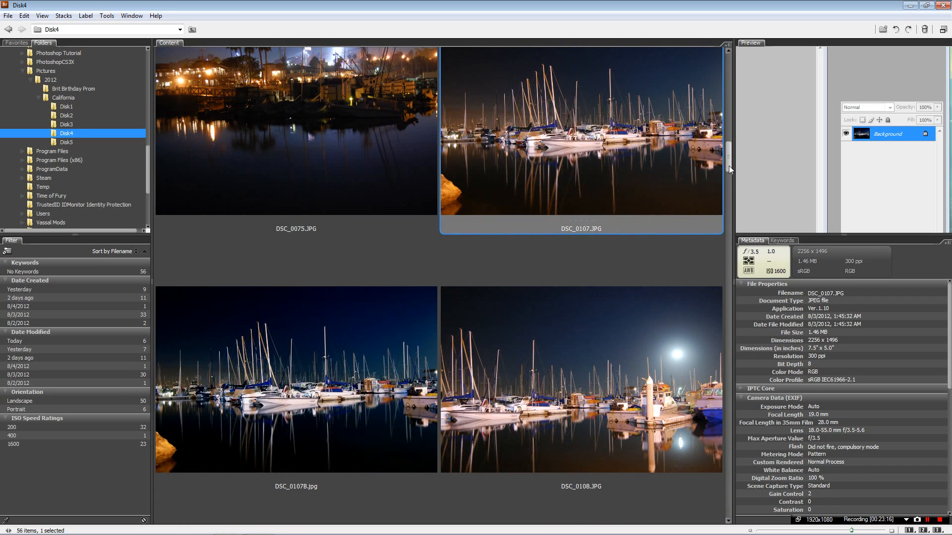
left_click_drag(728, 166, 729, 165)
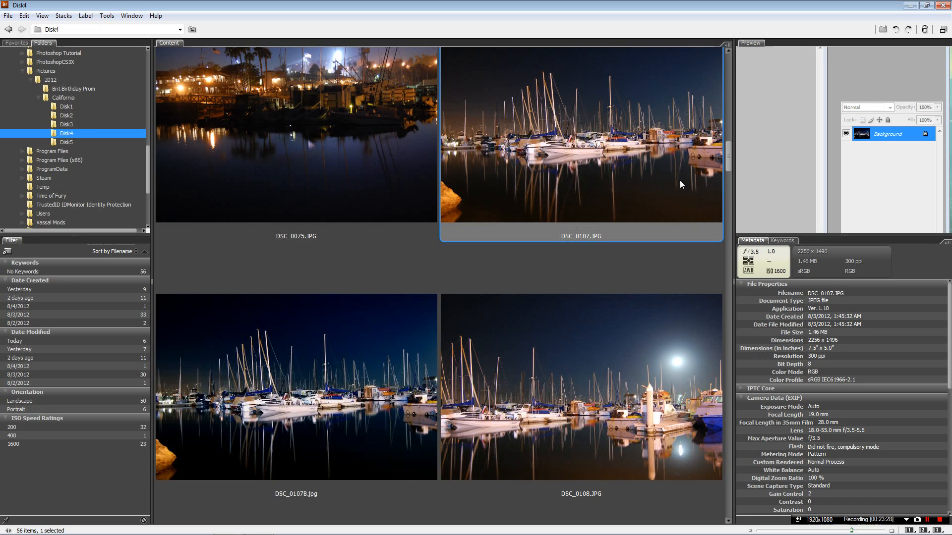
scroll(684, 169, "up", 1)
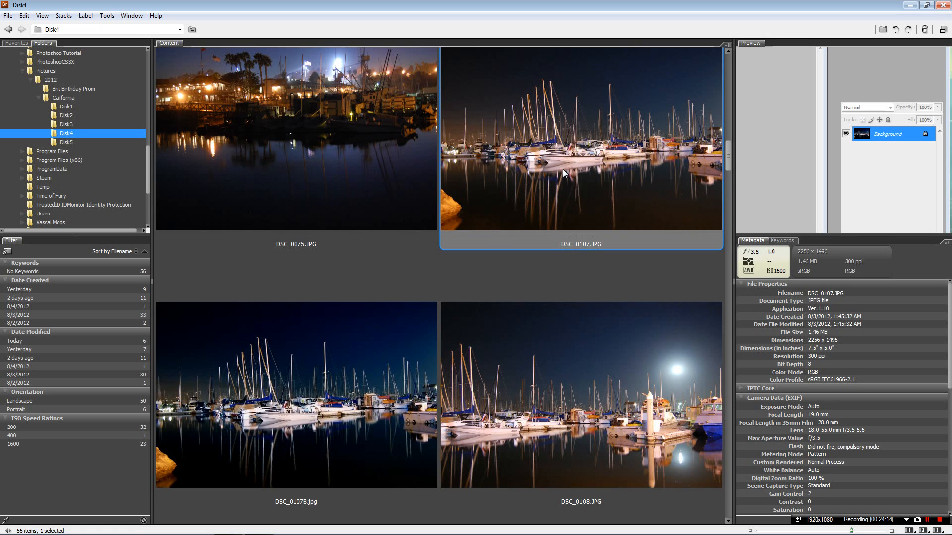
scroll(563, 170, "up", 2)
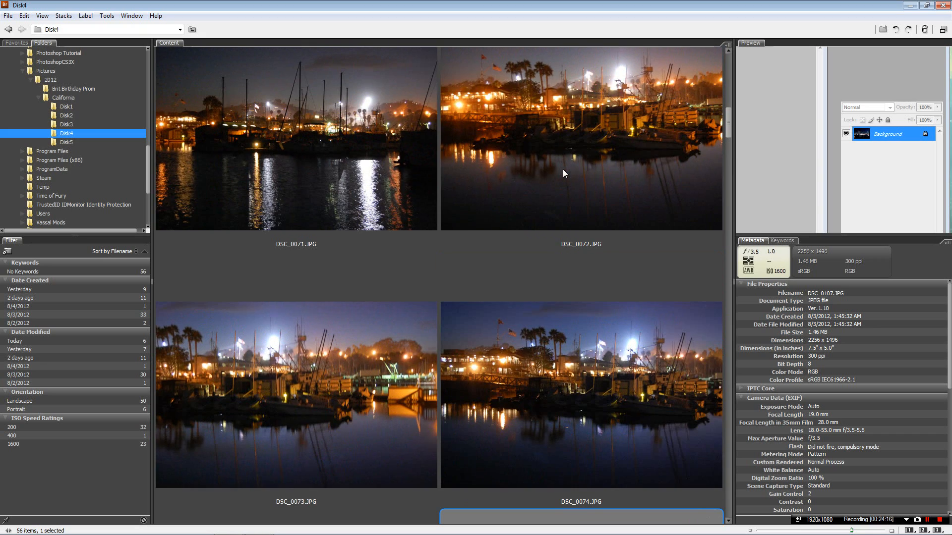
scroll(564, 170, "down", 2)
scroll(563, 171, "down", 1)
scroll(564, 171, "up", 1)
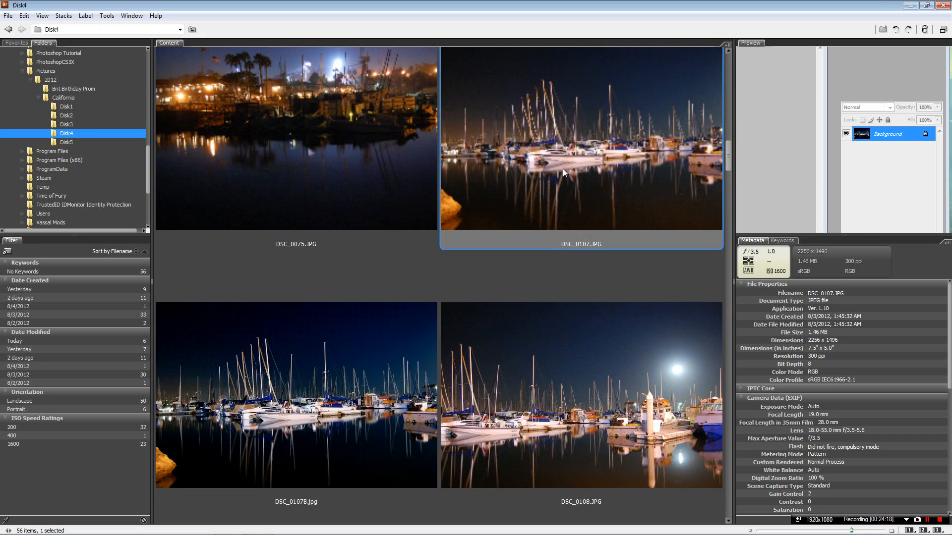
Return to Photoshop, close the DSC_0107B harbor photo and look over the open sailboat photo DSC_0133B.
left_click(911, 7)
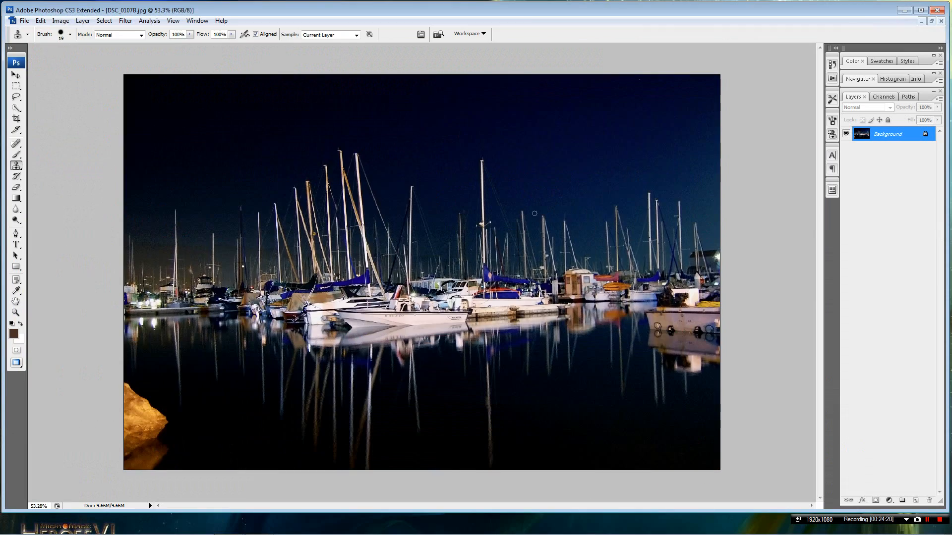
left_click(941, 21)
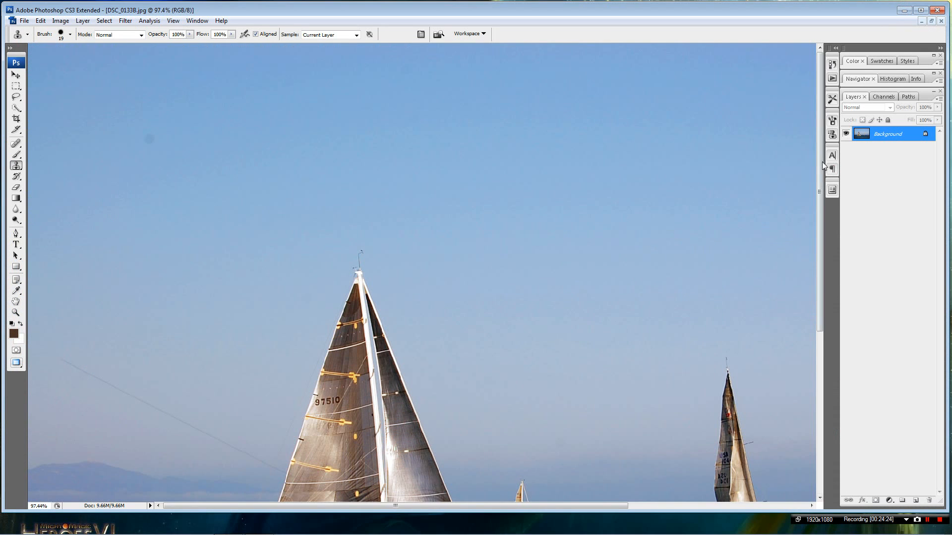
left_click_drag(821, 162, 817, 259)
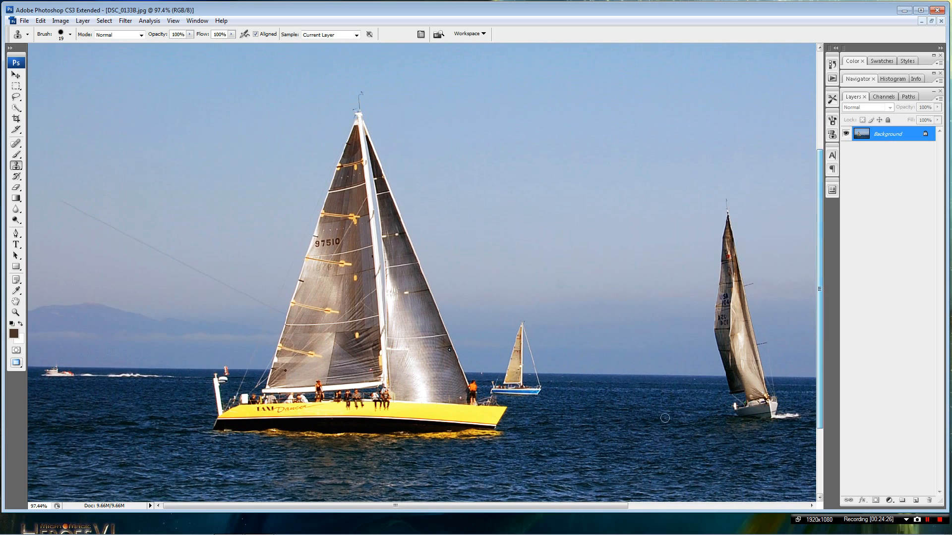
scroll(413, 349, "down", 5)
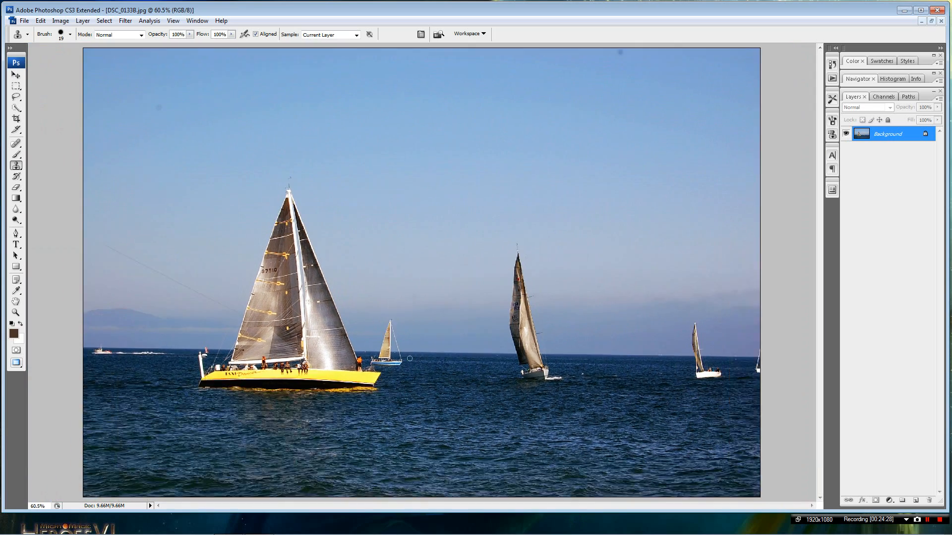
scroll(410, 358, "up", 1)
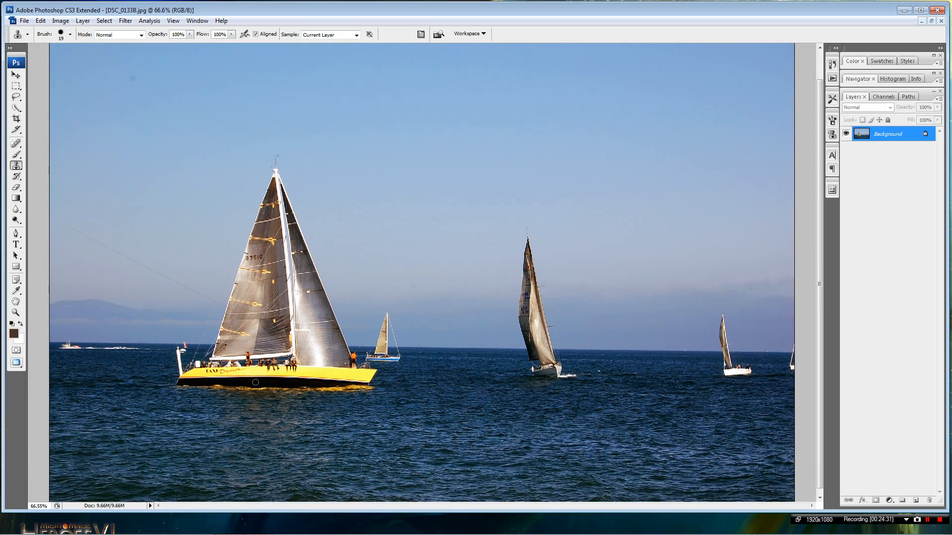
scroll(515, 394, "up", 1)
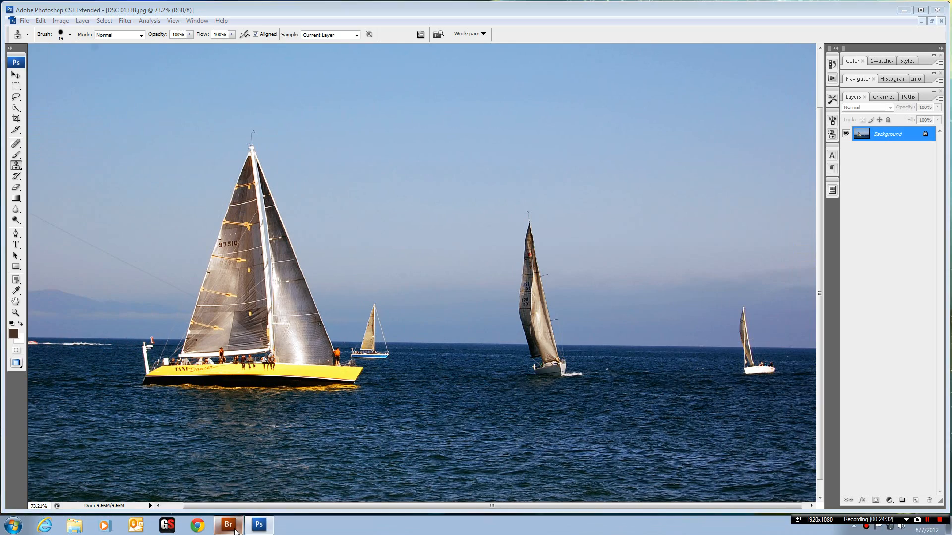
Browse the Disk4 vacation photos in Adobe Bridge, then return to the sailboat photo in Photoshop.
left_click(228, 525)
scroll(390, 345, "down", 4)
scroll(397, 374, "down", 20)
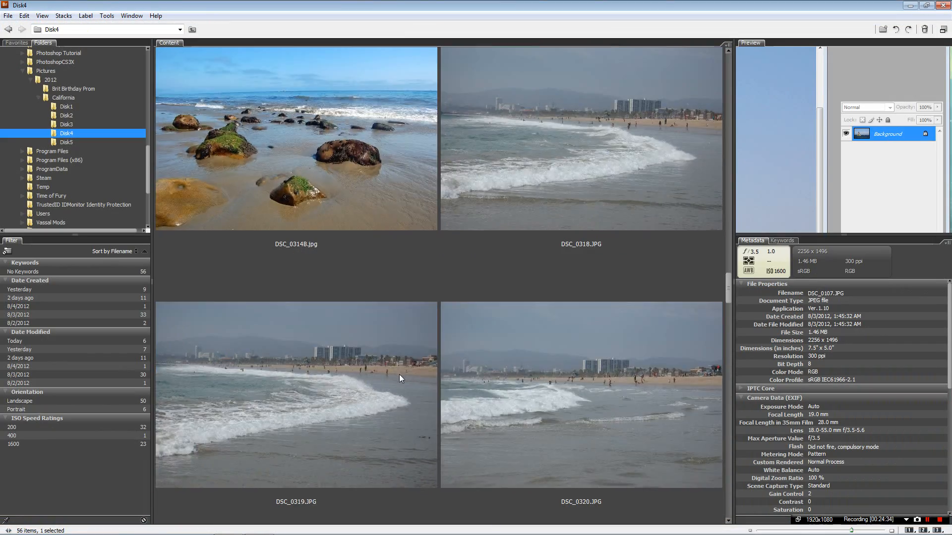
scroll(400, 381, "up", 15)
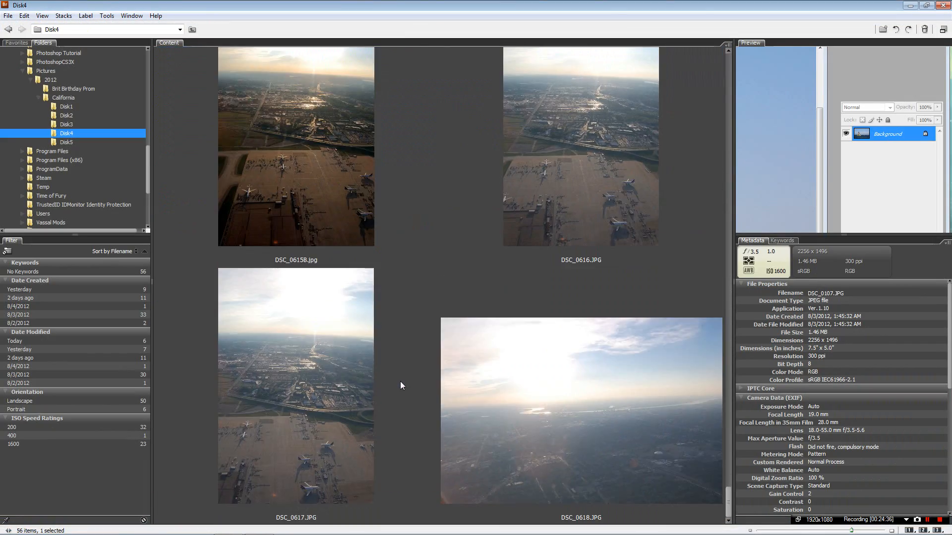
scroll(400, 382, "up", 15)
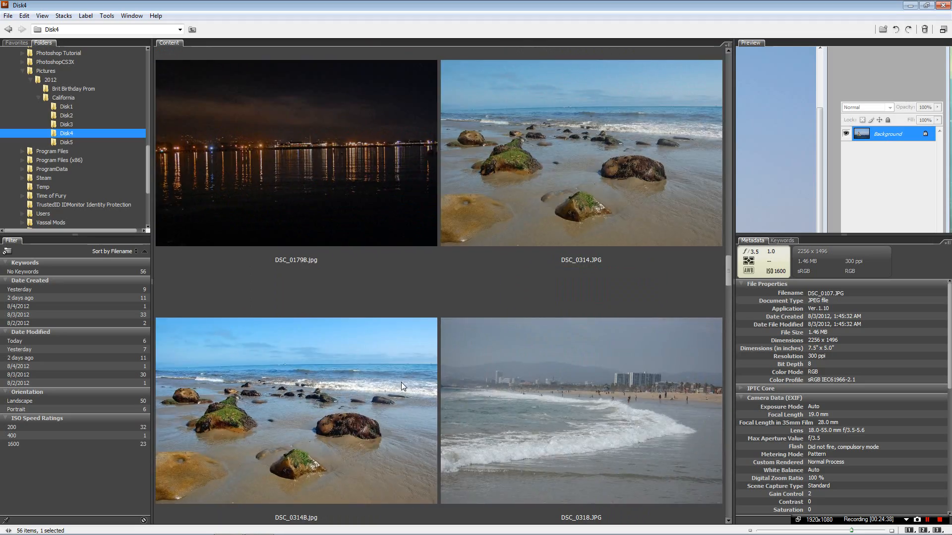
scroll(400, 382, "up", 5)
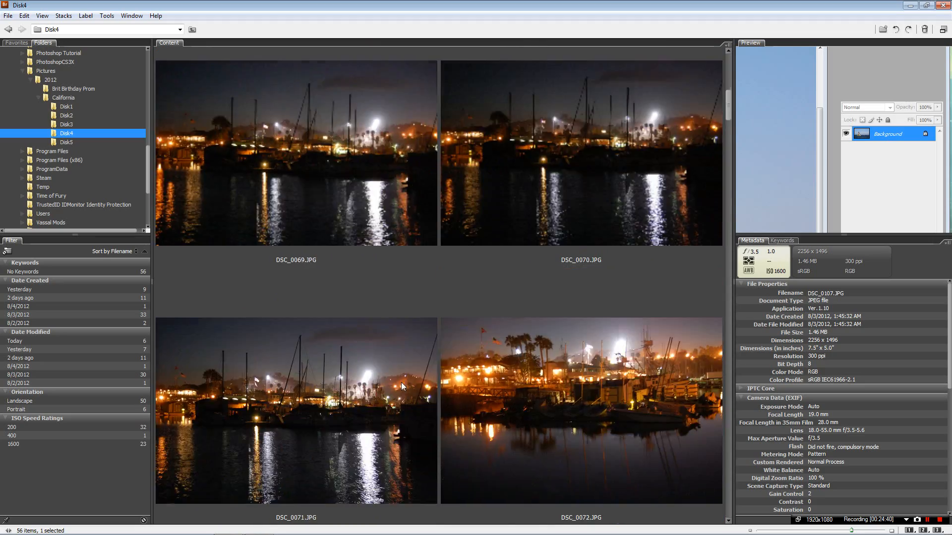
scroll(401, 383, "down", 4)
scroll(400, 382, "down", 15)
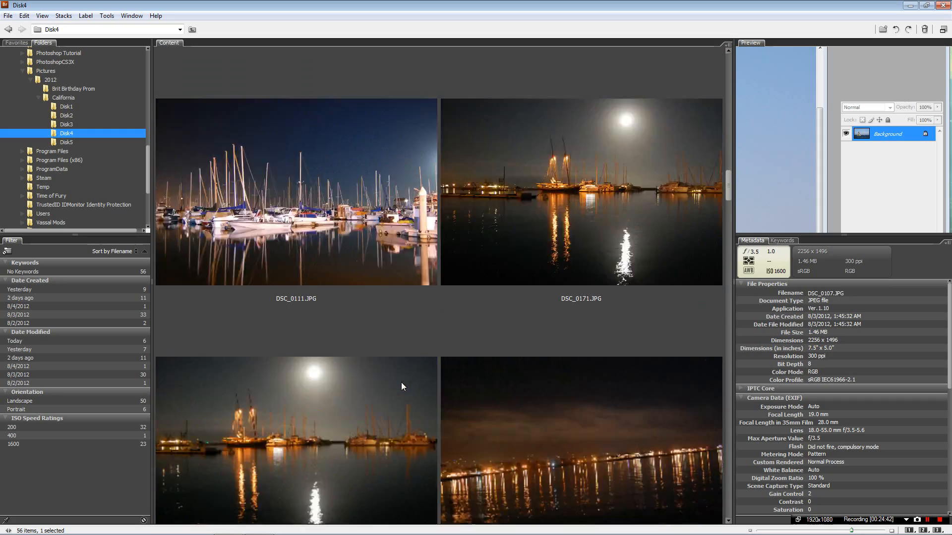
scroll(400, 382, "up", 3)
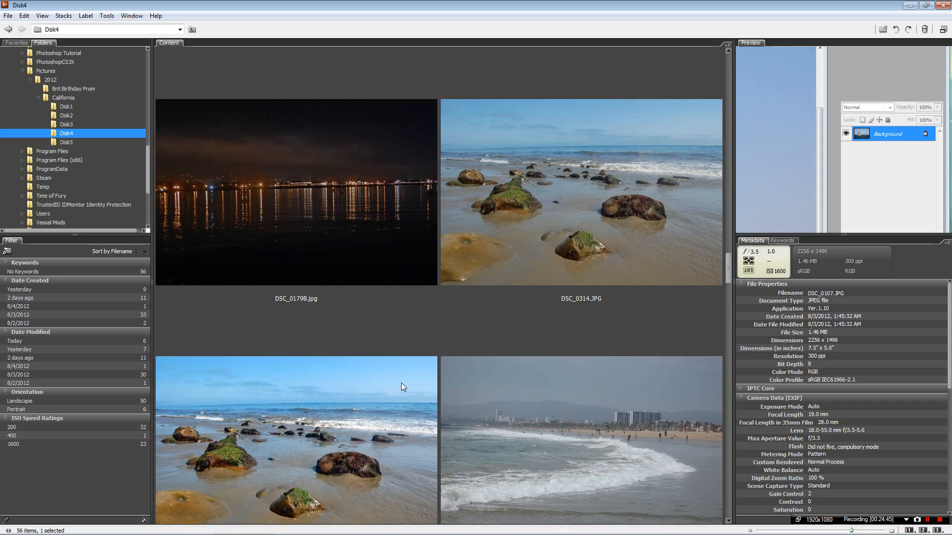
scroll(400, 382, "down", 5)
scroll(400, 383, "down", 3)
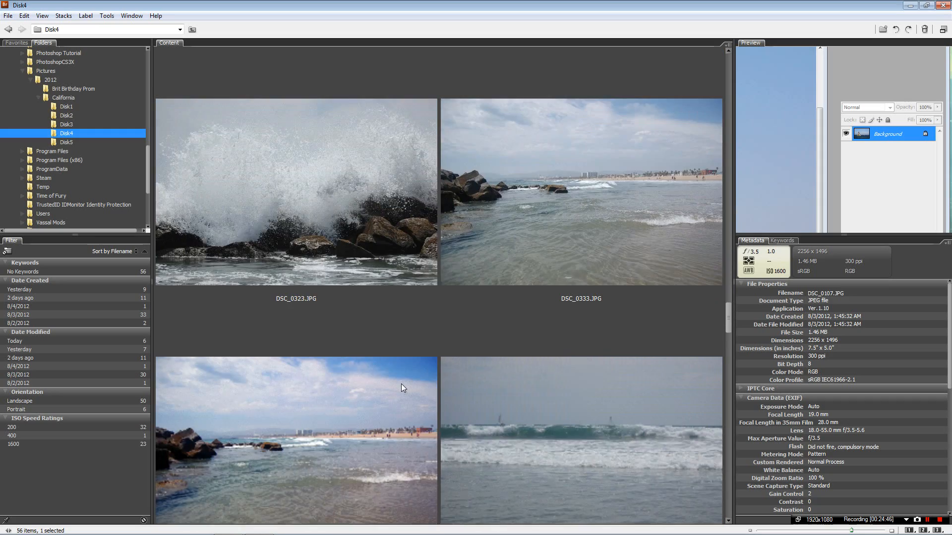
left_click(766, 127)
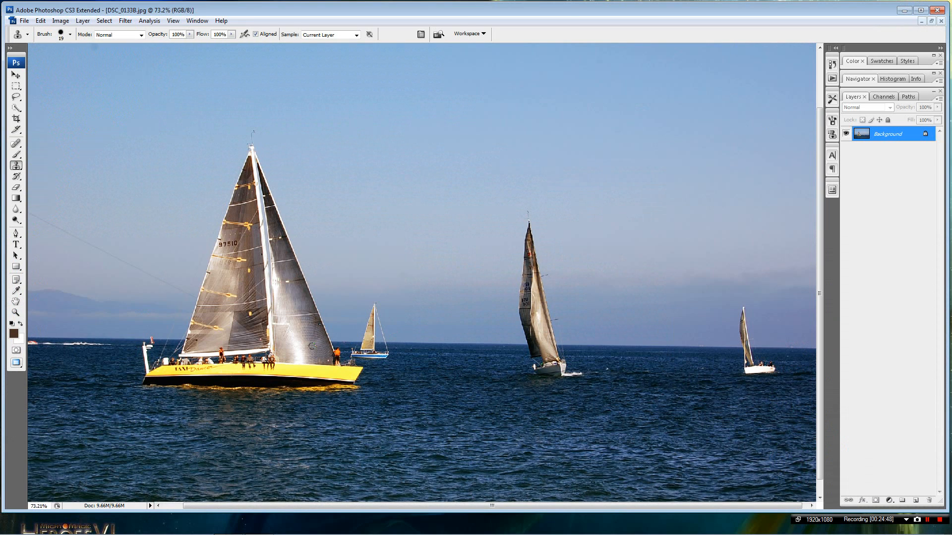
Clone nearby sky over the upper-left start of the stray diagonal line in the sailboat photo.
left_click_drag(645, 506, 606, 506)
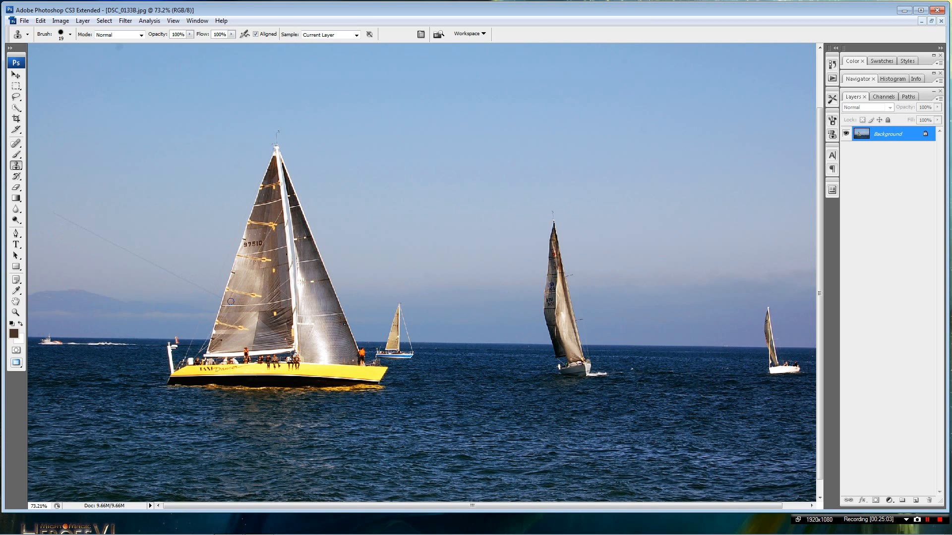
left_click_drag(455, 505, 366, 507)
scroll(489, 400, "up", 4)
scroll(489, 400, "down", 10)
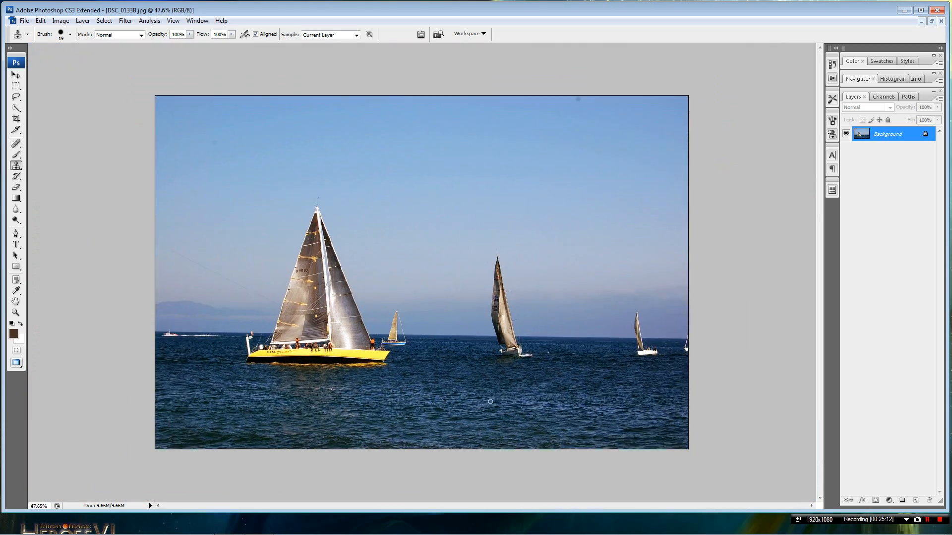
scroll(489, 400, "up", 5)
scroll(490, 399, "up", 3)
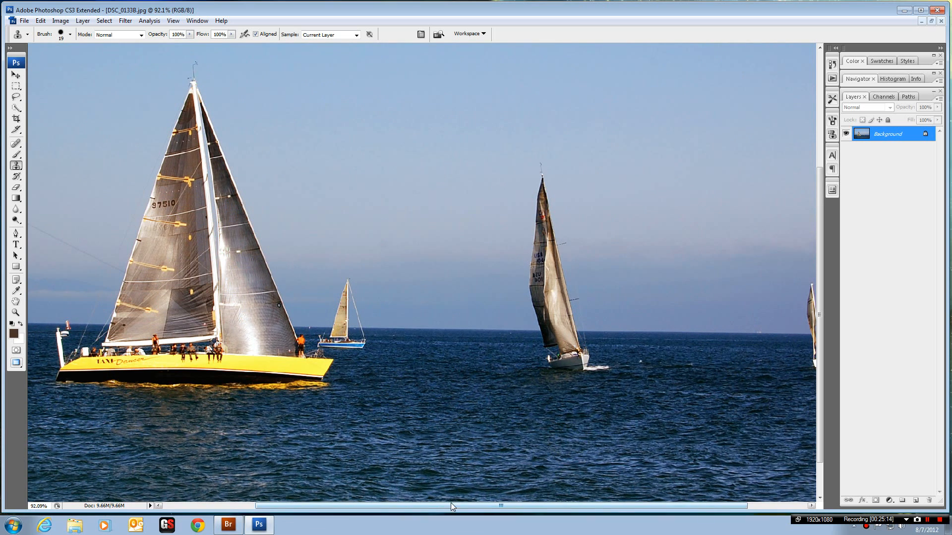
left_click_drag(451, 505, 406, 505)
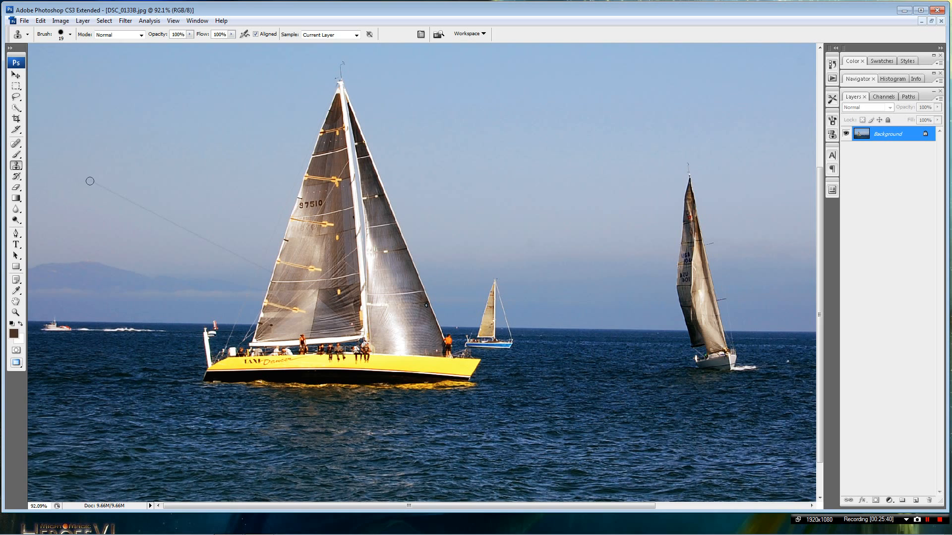
left_click(85, 187, "alt")
left_click(95, 185)
left_click(94, 190, "alt")
left_click(102, 188)
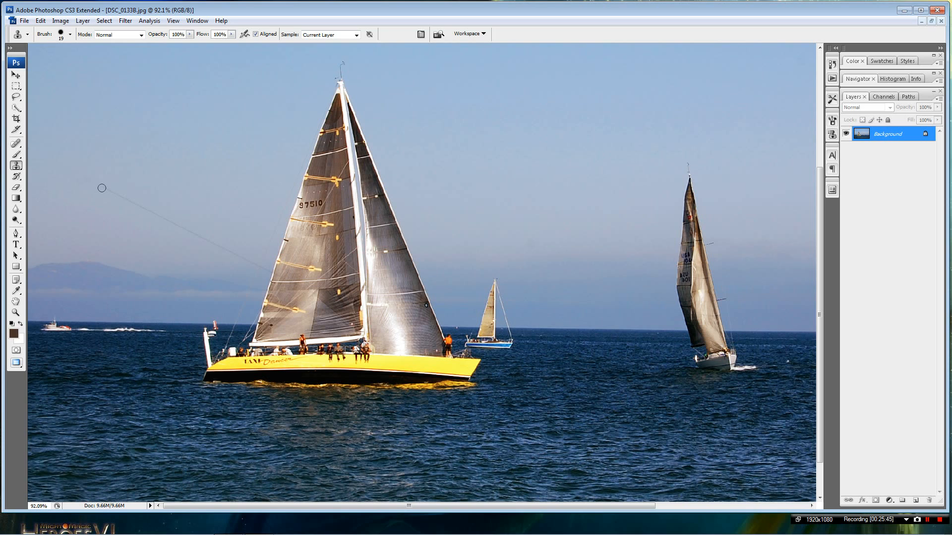
Continue cloning adjacent sky over the middle stretch of the diagonal line, resampling close to the line.
left_click(105, 193, "alt")
left_click(142, 214, "alt")
left_click(154, 214)
left_click(149, 217, "alt")
left_click(158, 215)
left_click(153, 222, "alt")
left_click(161, 218)
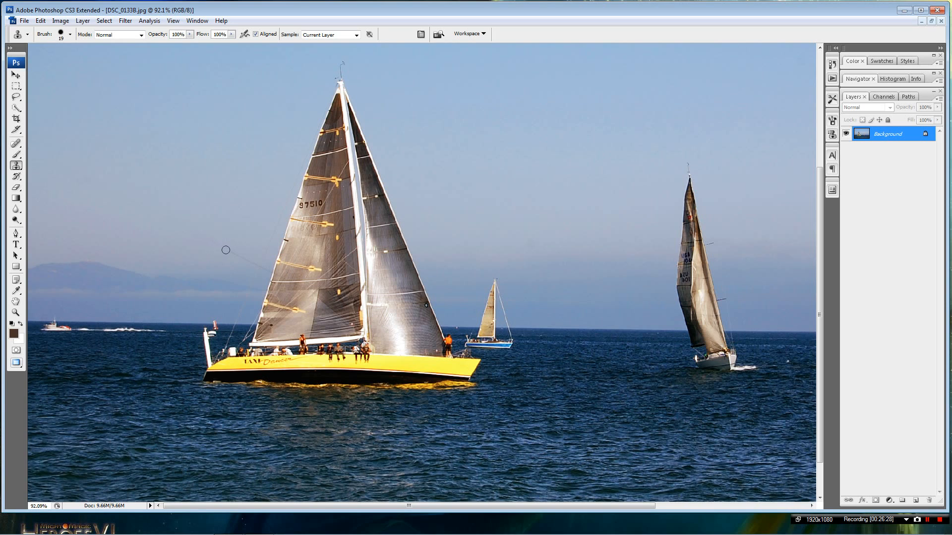
Clone out the lower stretch of the diagonal line toward the yellow boat's sail.
left_click(231, 256, "alt")
key("alt")
key("alt")
left_click(246, 262, "alt")
left_click(249, 263)
left_click(248, 266, "alt")
key("alt")
key("alt")
Clean up the last remnant of the diagonal line beside the sail's edge and inspect the retouched sky.
scroll(248, 269, "up", 5)
scroll(246, 271, "up", 2)
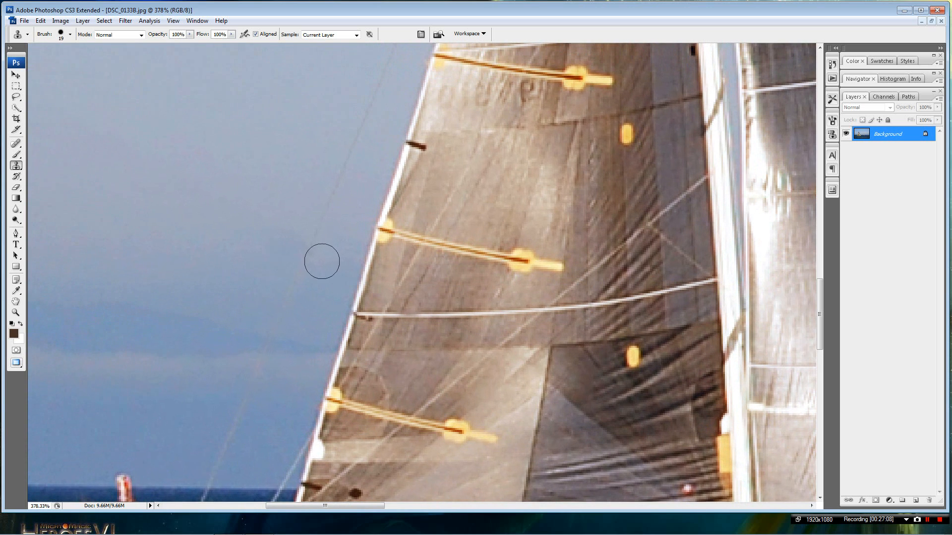
left_click(335, 259, "alt")
key("ctrl+0")
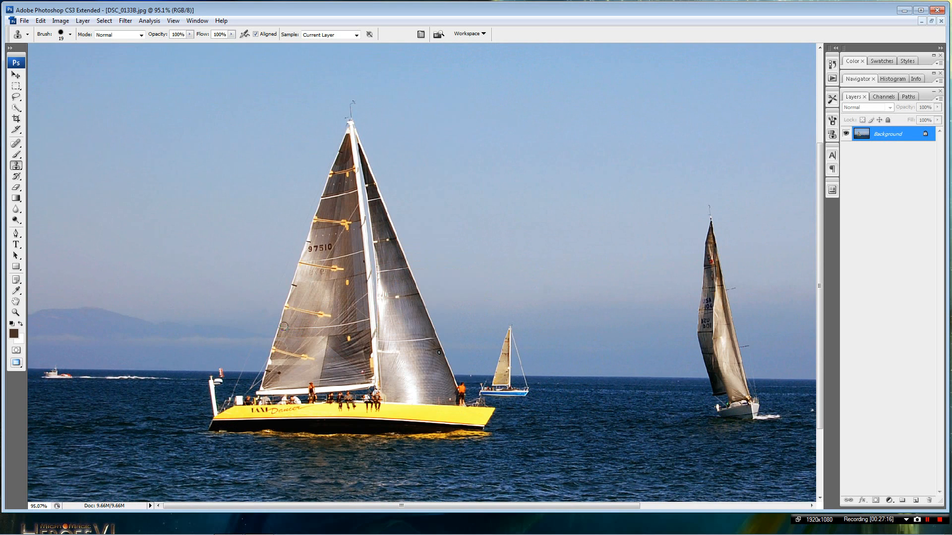
scroll(153, 266, "up", 7)
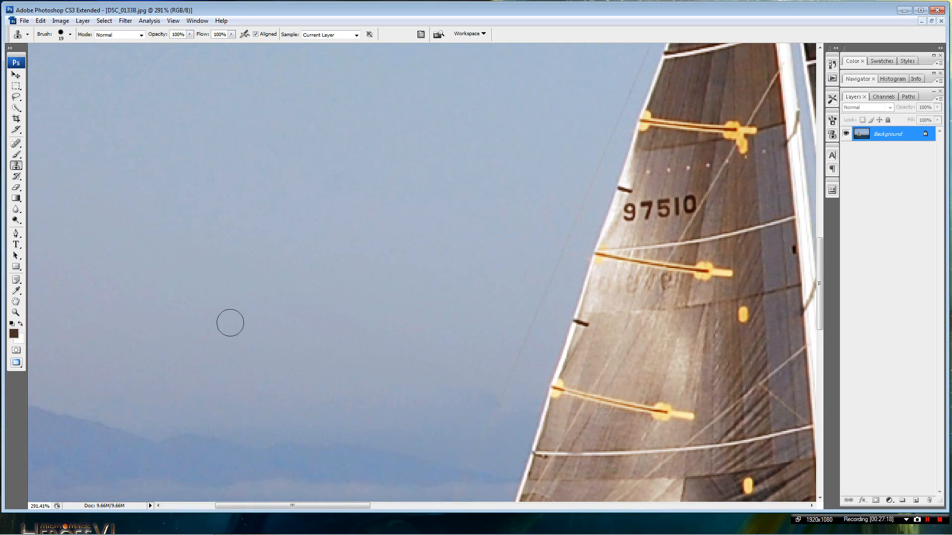
scroll(230, 323, "down", 1)
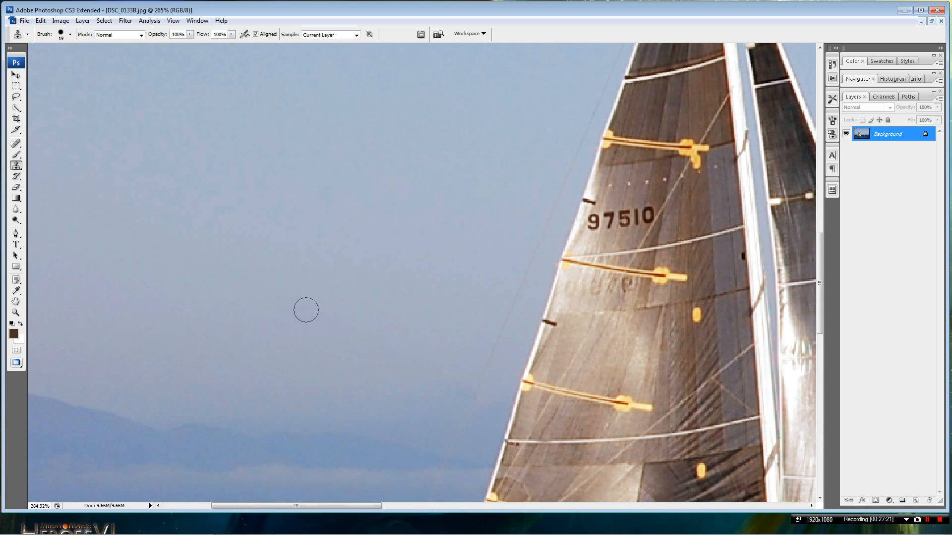
scroll(306, 310, "down", 8)
scroll(567, 396, "down", 3)
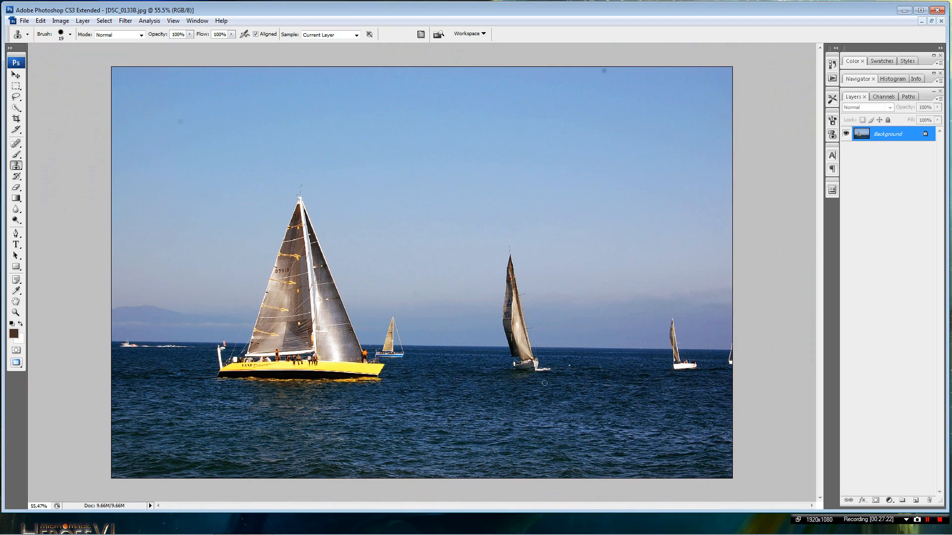
Clone clean blue sky over the dark spot above and left of the yellow boat's mast.
scroll(385, 114, "up", 2)
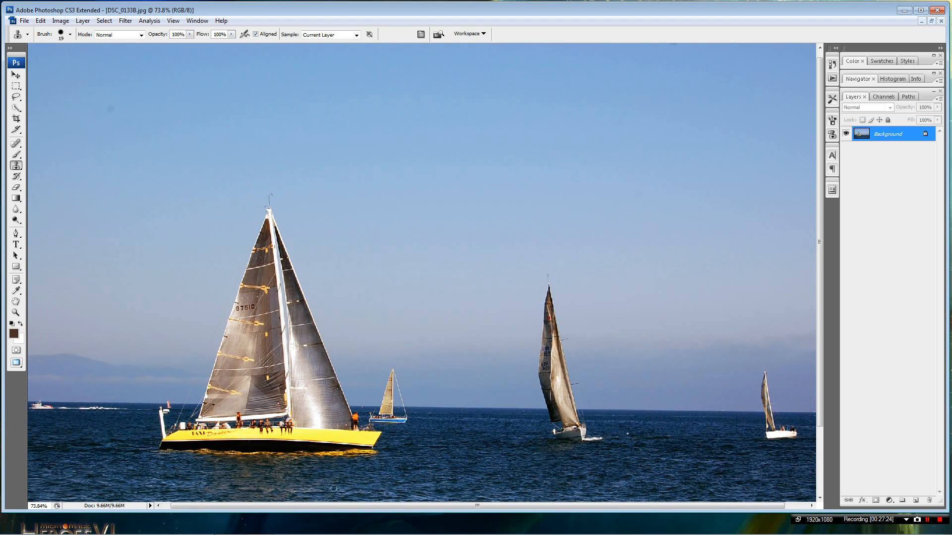
left_click_drag(325, 506, 317, 510)
scroll(124, 238, "up", 2)
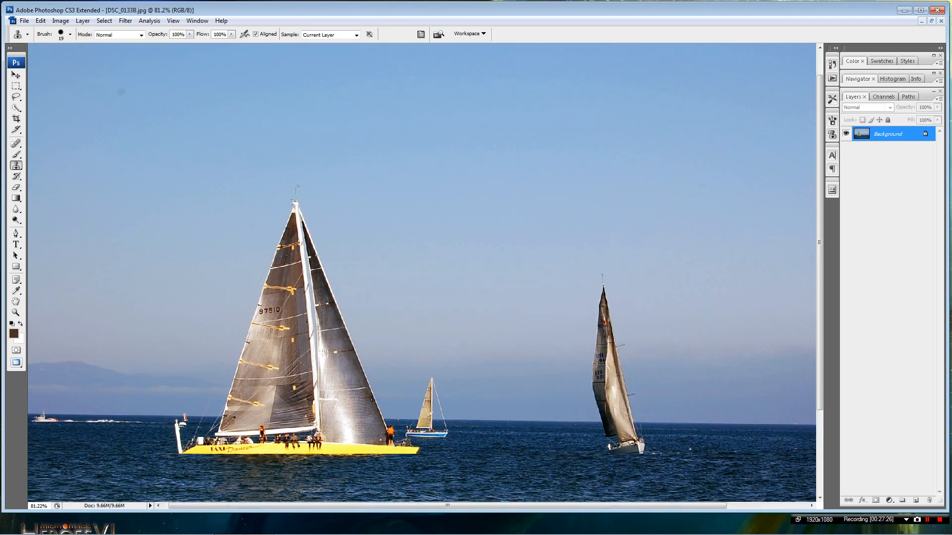
scroll(779, 325, "up", 1)
left_click_drag(822, 307, 817, 223)
left_click_drag(504, 505, 447, 506)
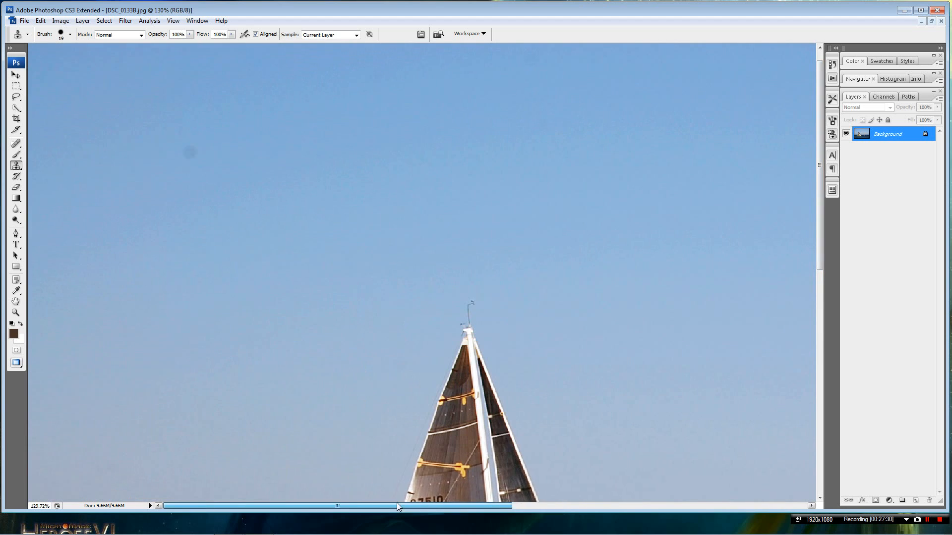
left_click(188, 154)
left_click(178, 153, "alt")
left_click(185, 151)
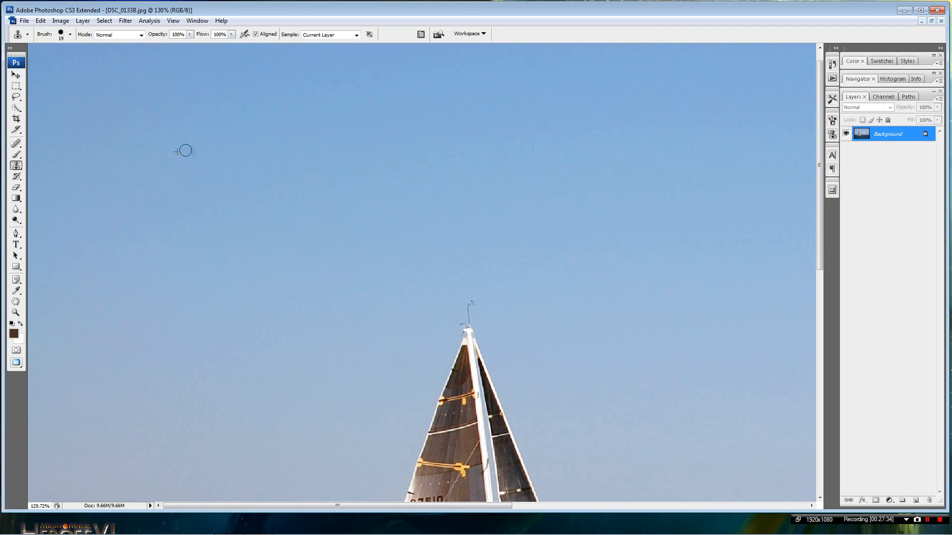
left_click(177, 152, "alt")
left_click(194, 149)
Clone out the remaining dark spot in the sky's upper right and save the retouched sailboat photo.
left_click_drag(495, 506, 803, 508)
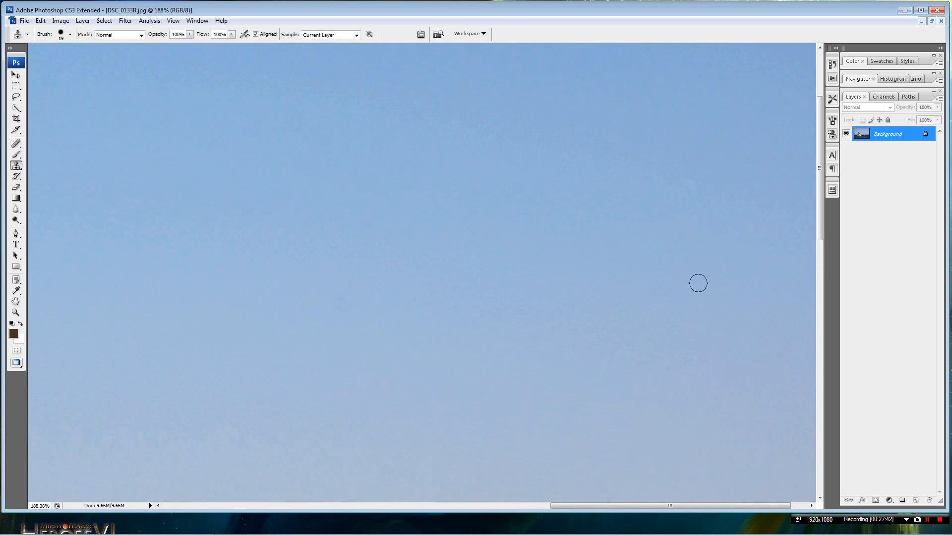
scroll(698, 278, "down", 5)
scroll(704, 188, "up", 2)
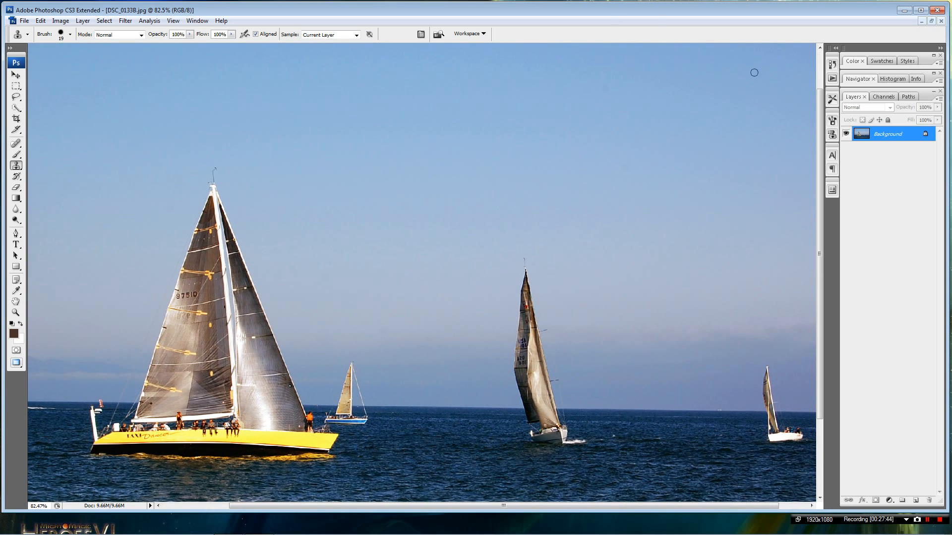
scroll(793, 19, "up", 1)
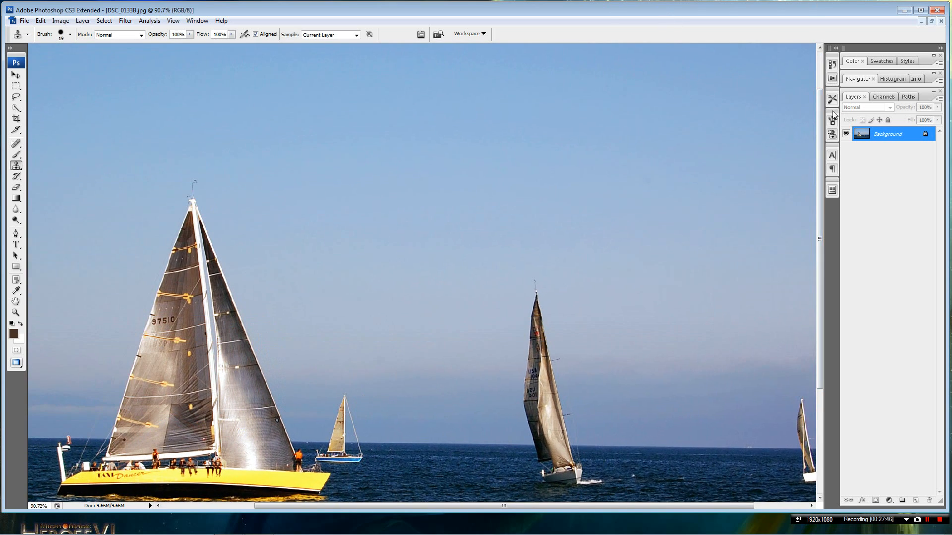
scroll(690, 55, "up", 3)
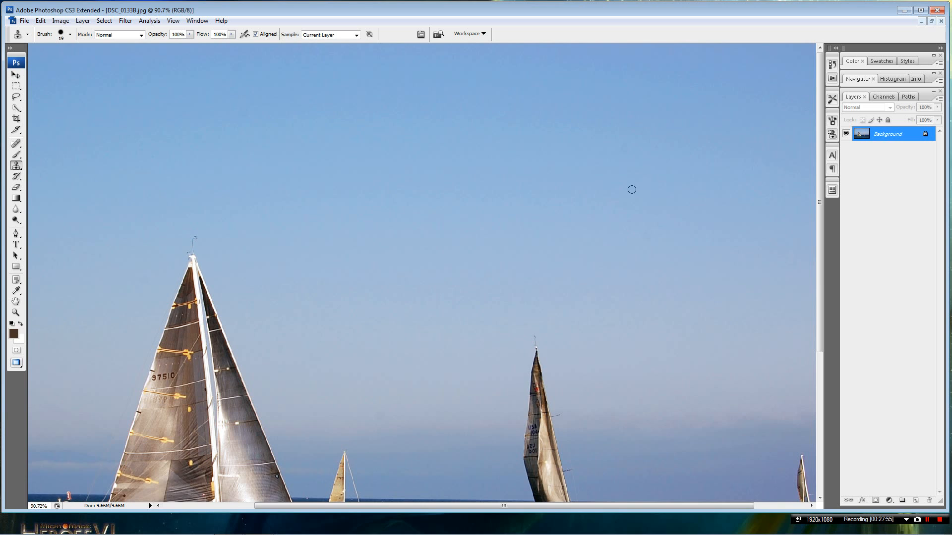
scroll(612, 193, "down", 6)
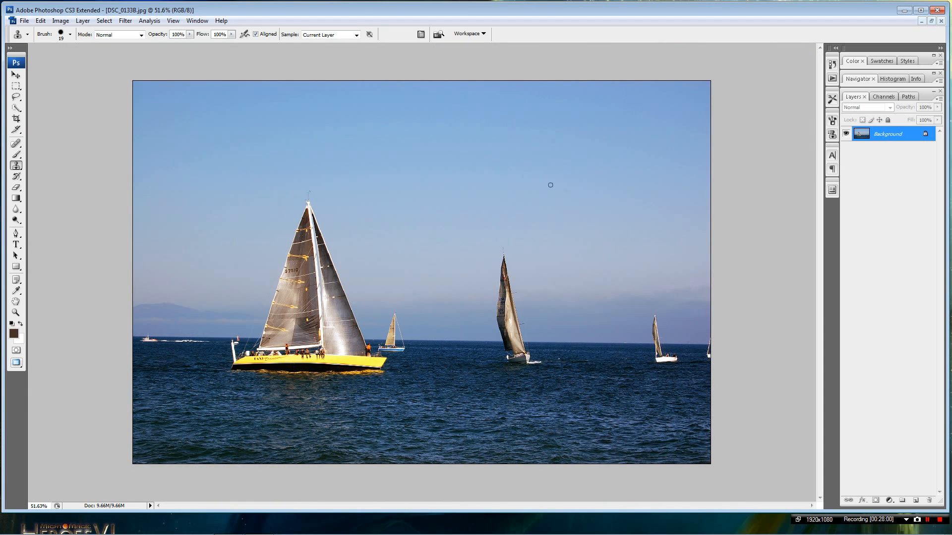
left_click(23, 21)
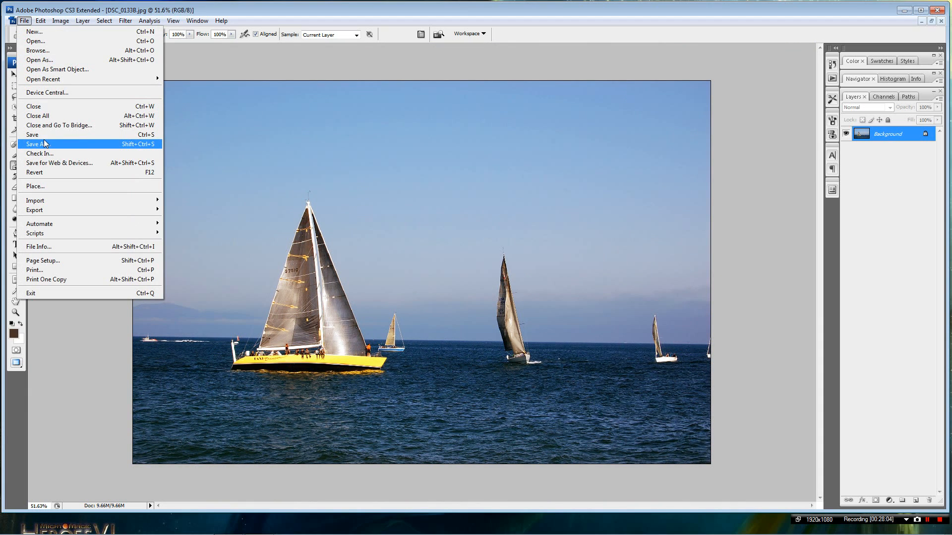
left_click(92, 135)
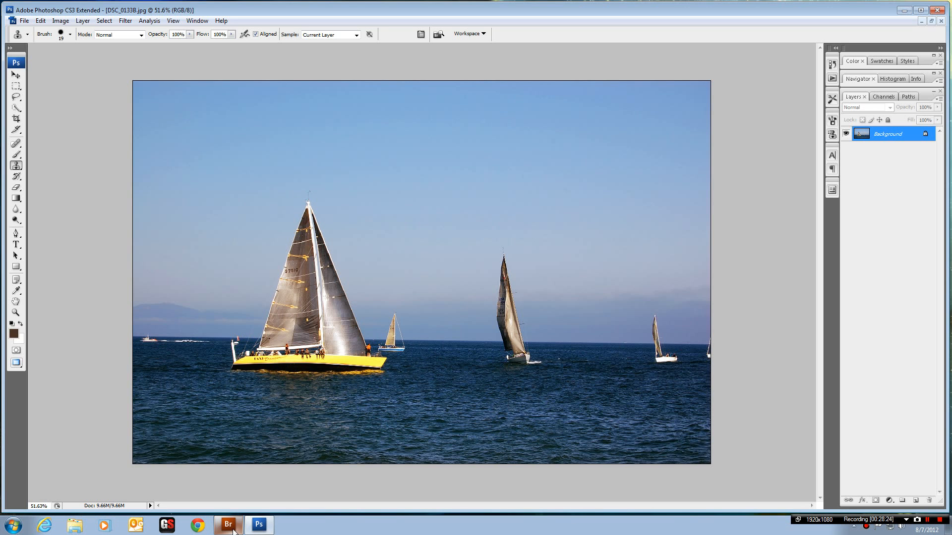
Switch to Adobe Bridge, open the Disk5 folder and compare the original photos with their edited B versions.
left_click(233, 531)
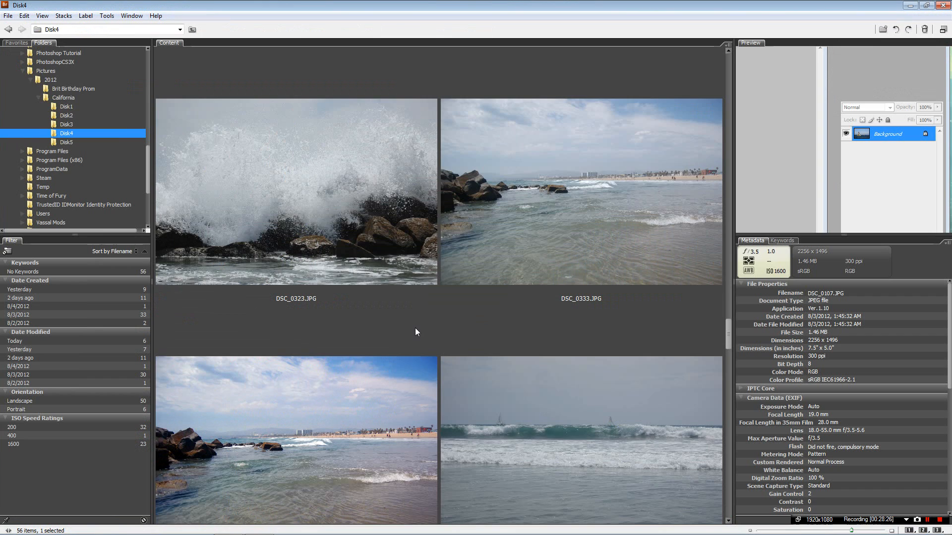
scroll(415, 329, "up", 3)
scroll(105, 150, "up", 1)
left_click(67, 158)
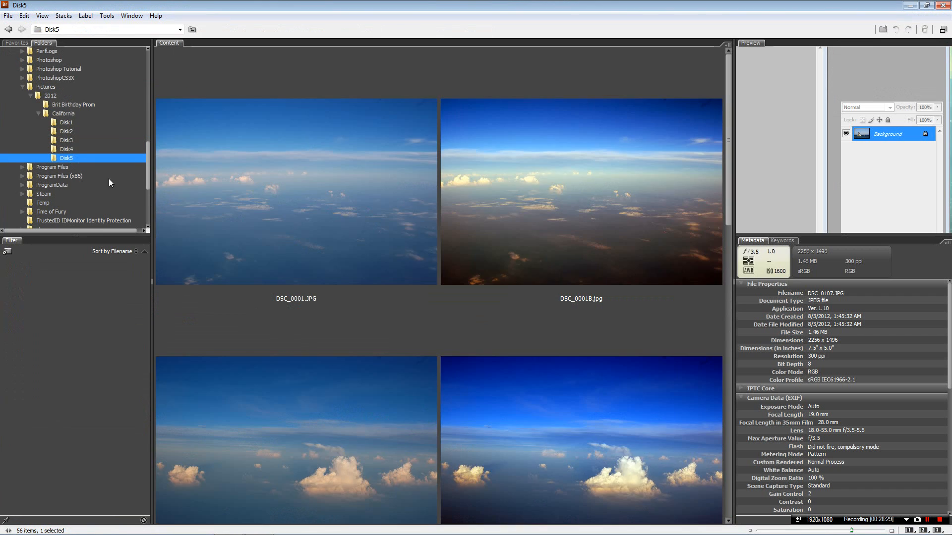
scroll(340, 307, "down", 5)
scroll(362, 315, "up", 3)
scroll(369, 319, "down", 3)
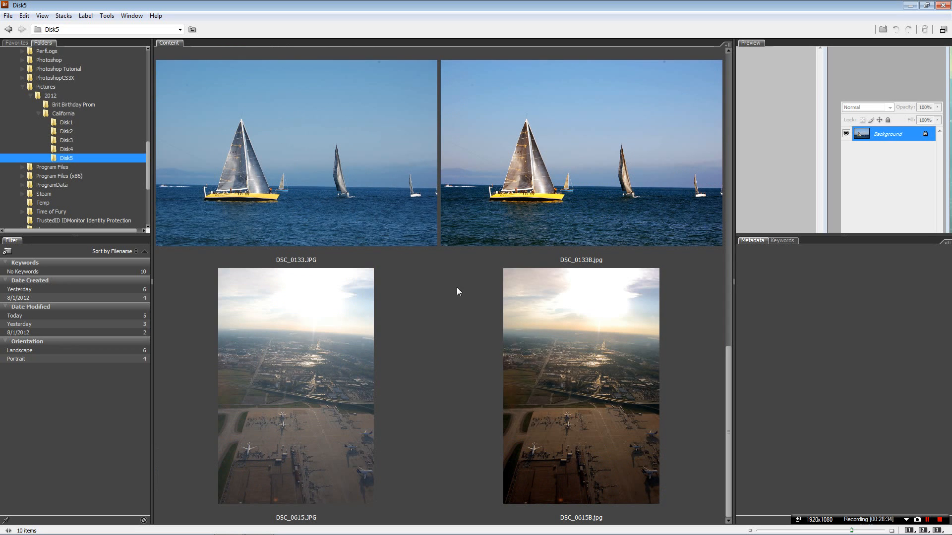
scroll(462, 303, "up", 1)
scroll(462, 303, "down", 1)
scroll(434, 318, "up", 5)
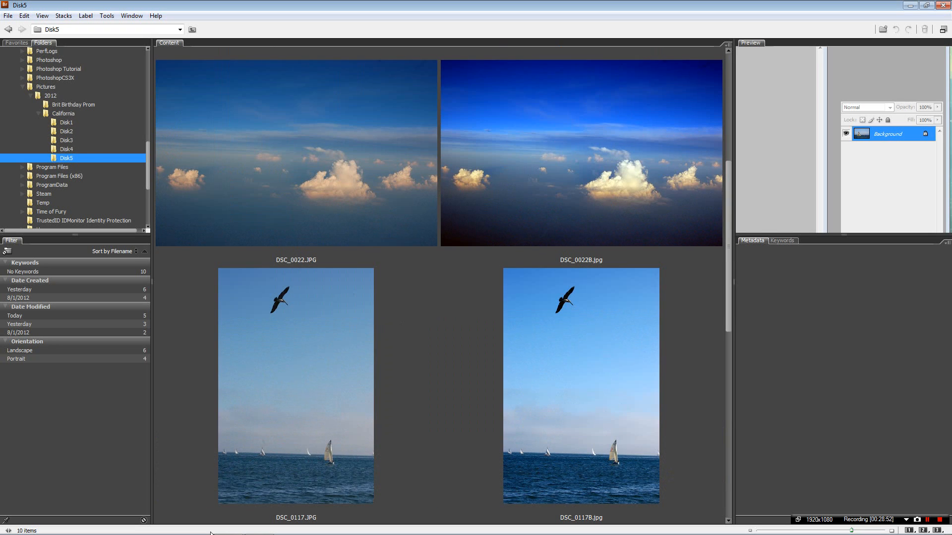
Check the sailboat photo in Photoshop, then browse the night harbor photos in Bridge's Disk4 folder.
left_click(262, 526)
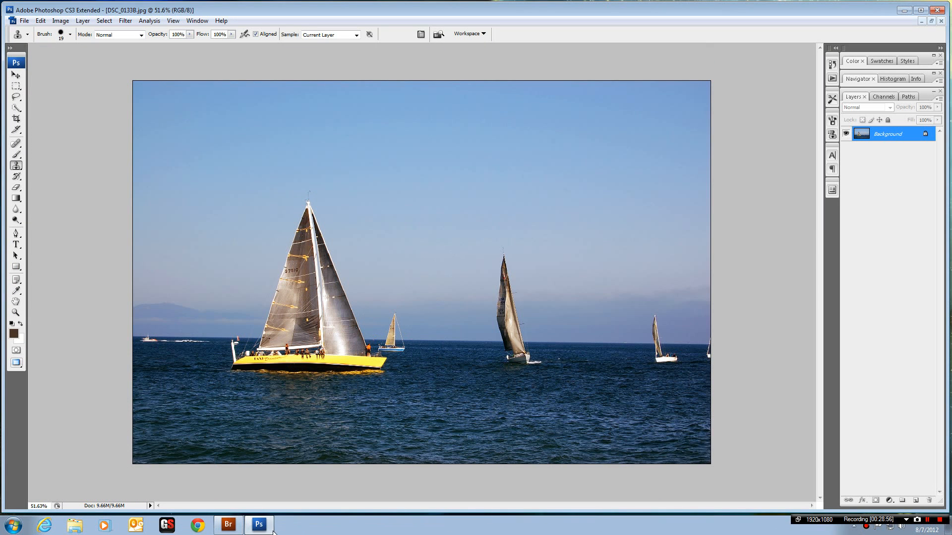
left_click(272, 533)
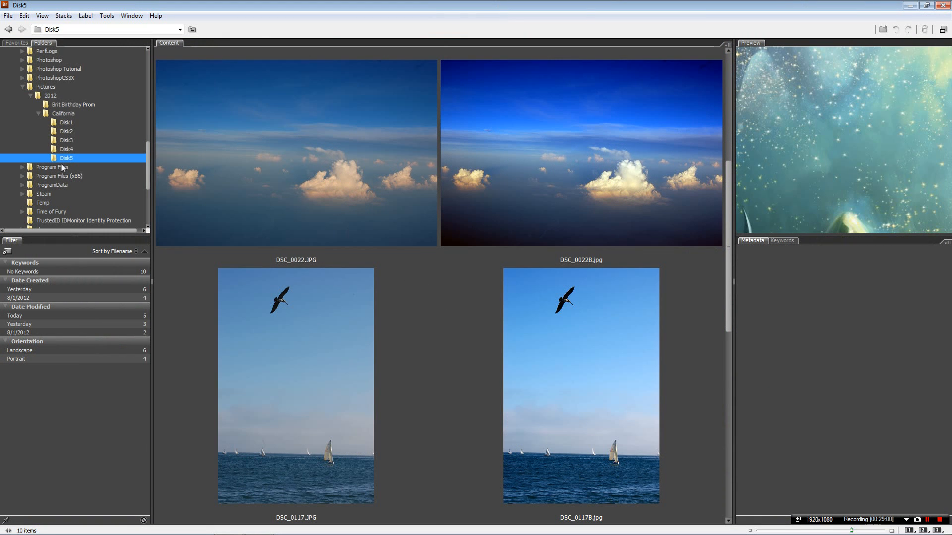
left_click(66, 149)
scroll(435, 236, "down", 10)
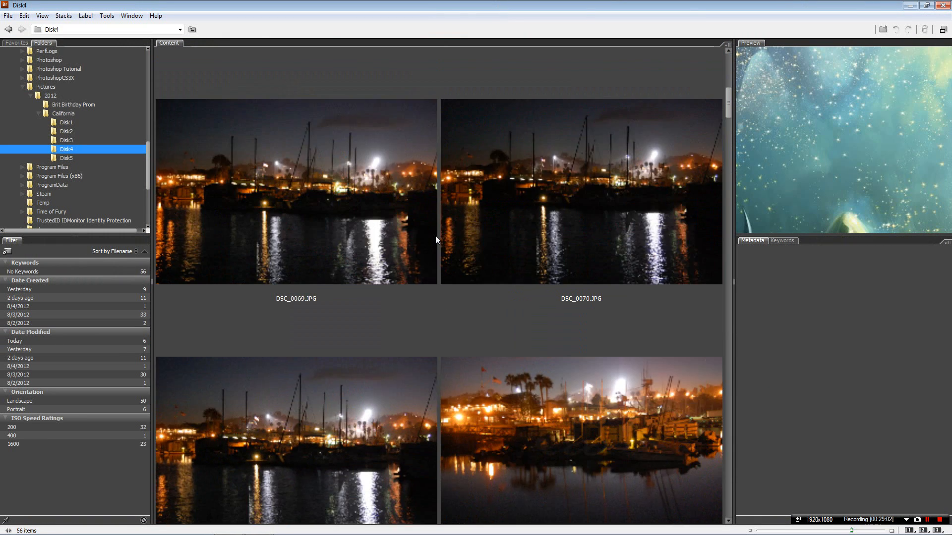
scroll(436, 231, "down", 5)
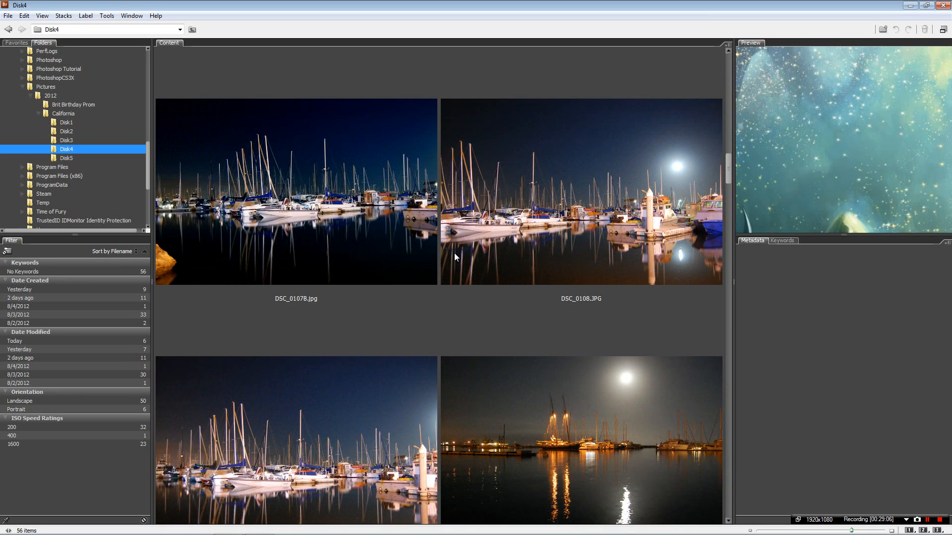
scroll(454, 254, "down", 2)
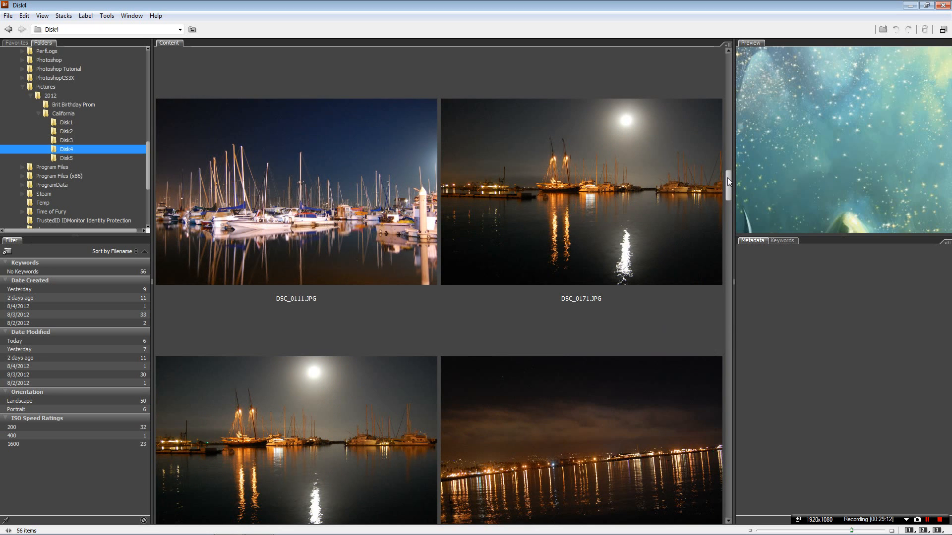
left_click_drag(727, 177, 727, 179)
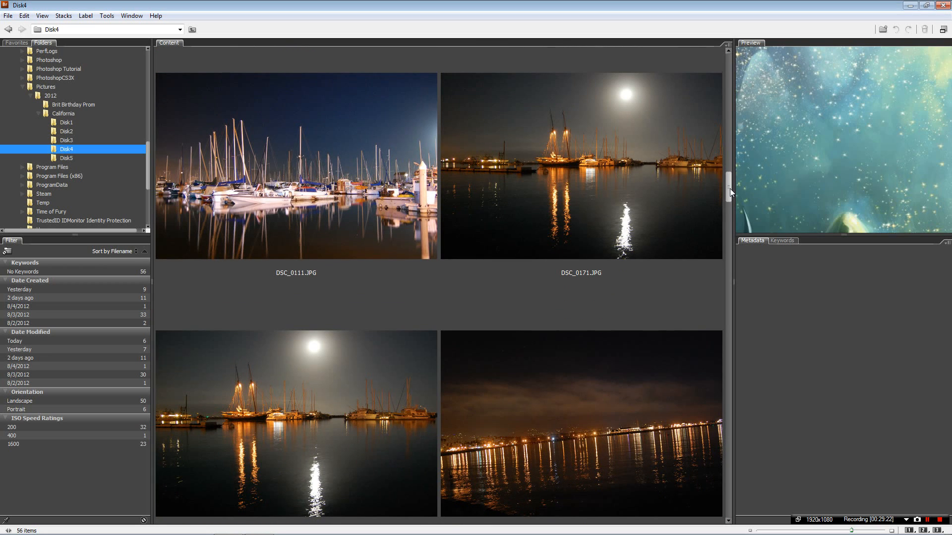
left_click_drag(730, 189, 730, 192)
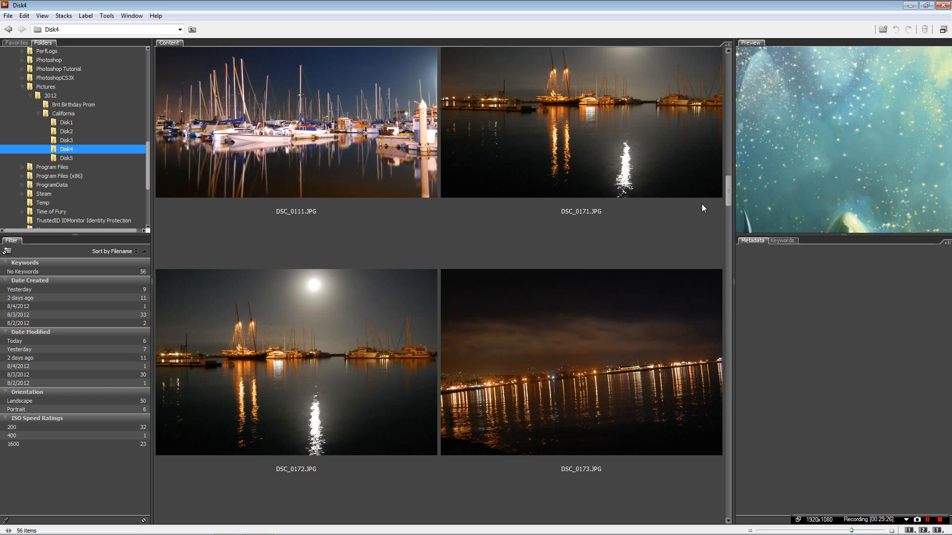
left_click_drag(727, 192, 728, 185)
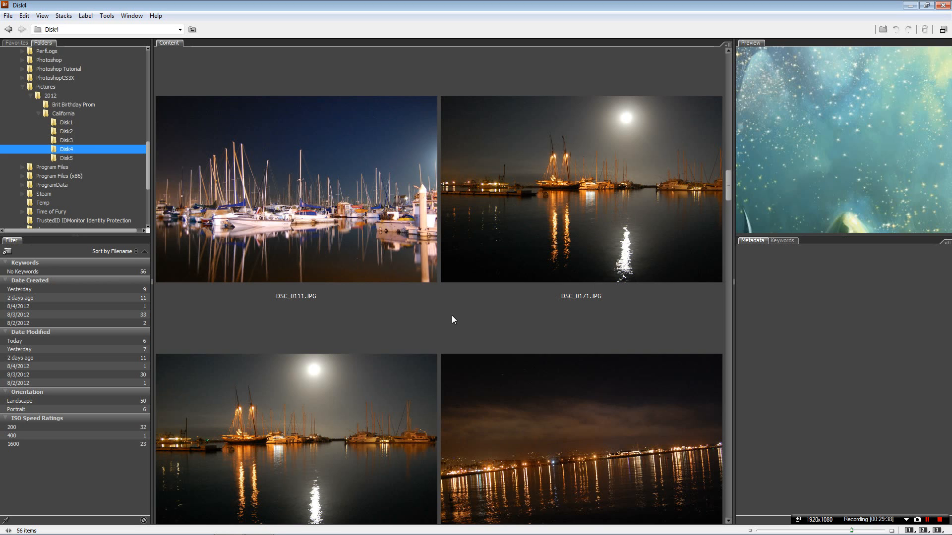
scroll(370, 319, "down", 1)
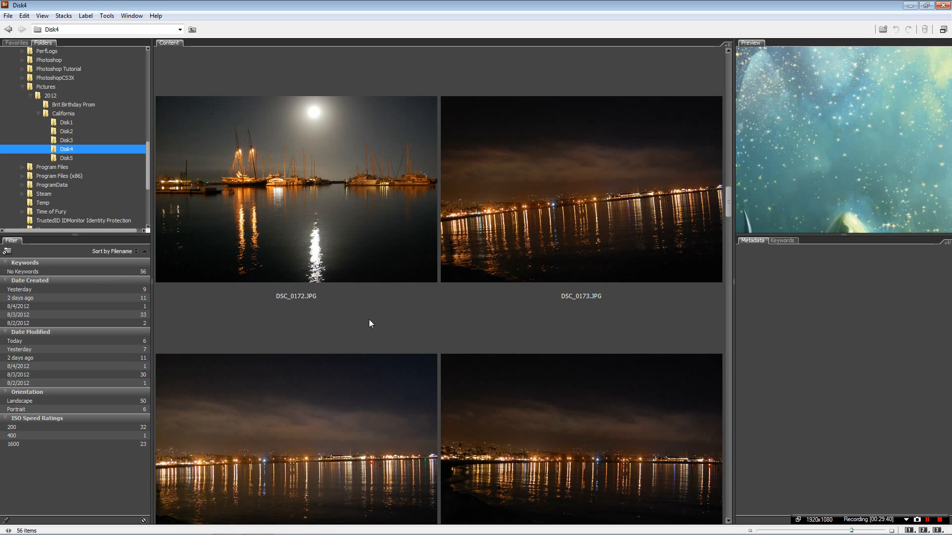
Open the moonlit harbor photo DSC_0172.JPG from Bridge in Photoshop and apply Auto Levels to it.
double_click(281, 207)
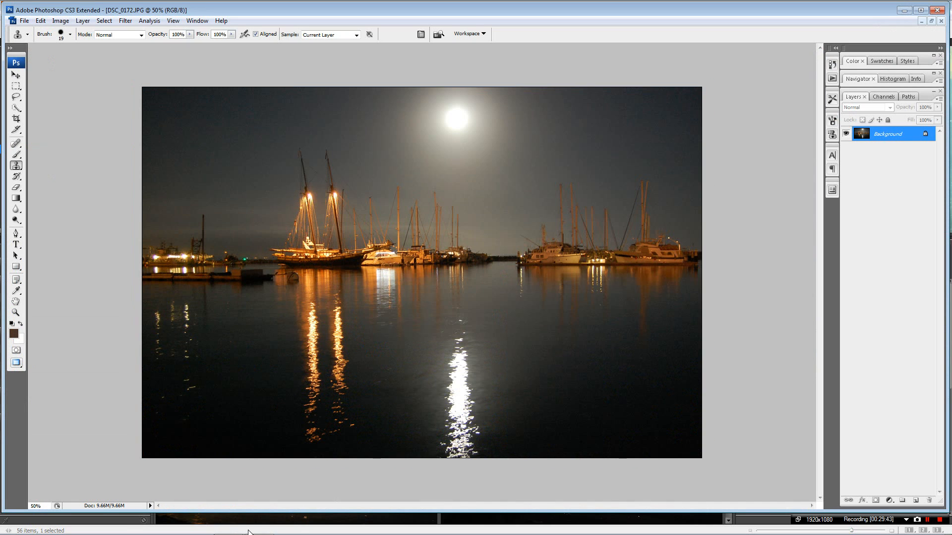
mouse_move(293, 526)
left_click(228, 525)
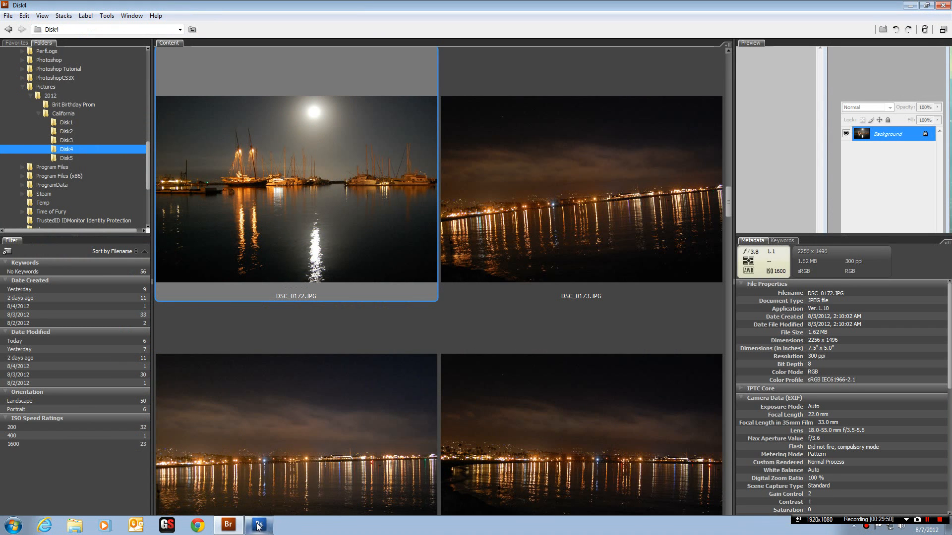
left_click(258, 525)
left_click(60, 21)
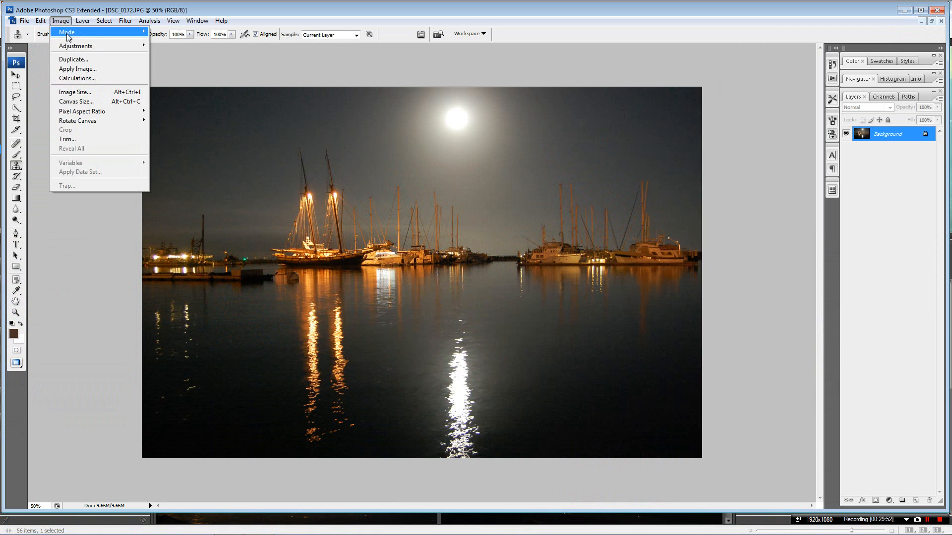
mouse_move(124, 46)
left_click(202, 55)
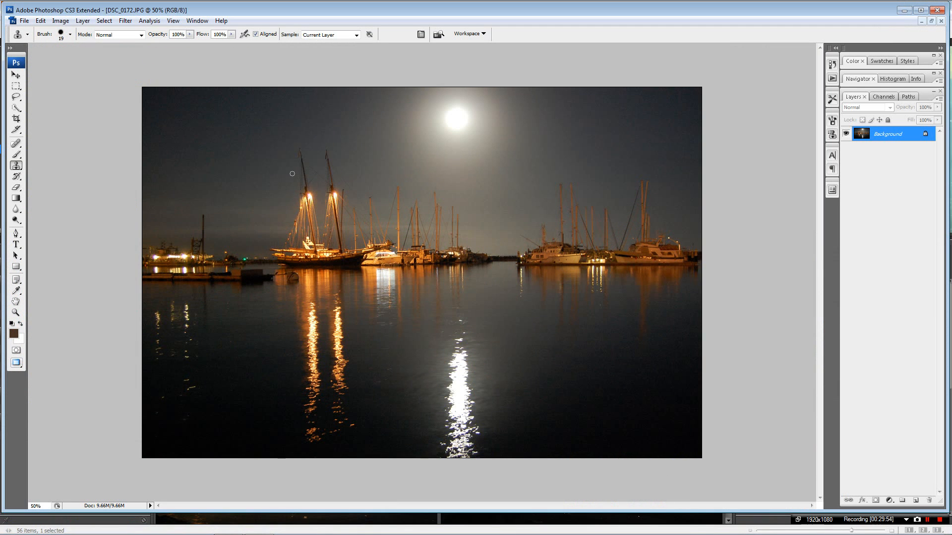
In Levels, sample the black point in the dark lower-right water, the white point on the moon and the gray point near the horizon.
left_click(60, 21)
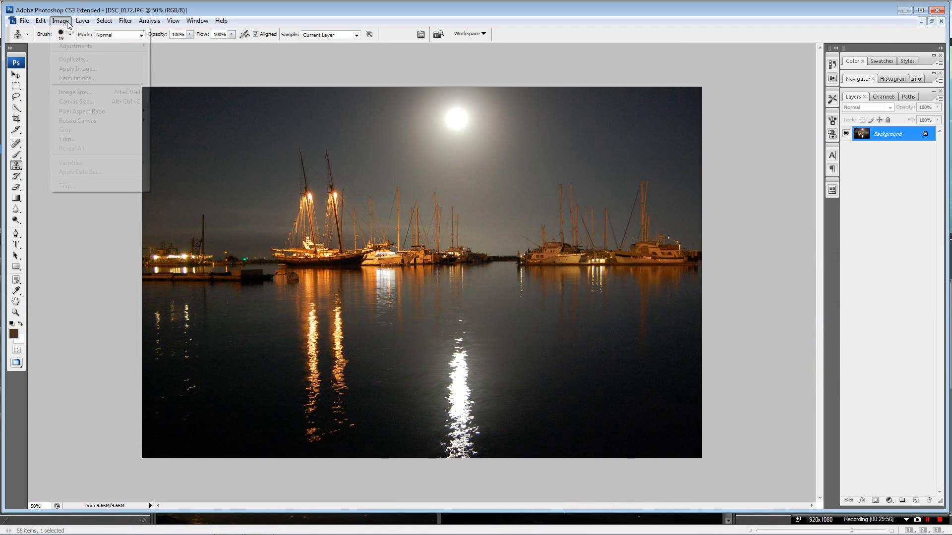
mouse_move(99, 45)
left_click(188, 45)
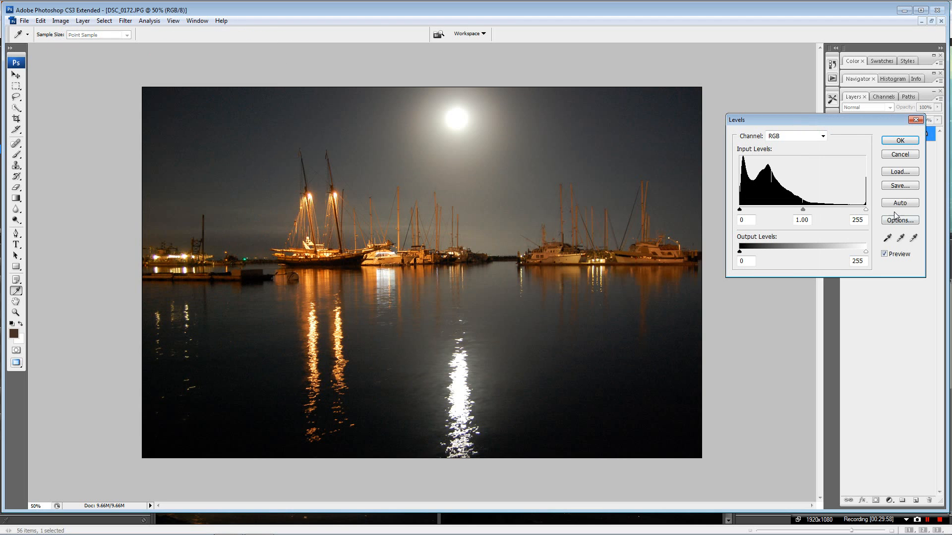
left_click(886, 239)
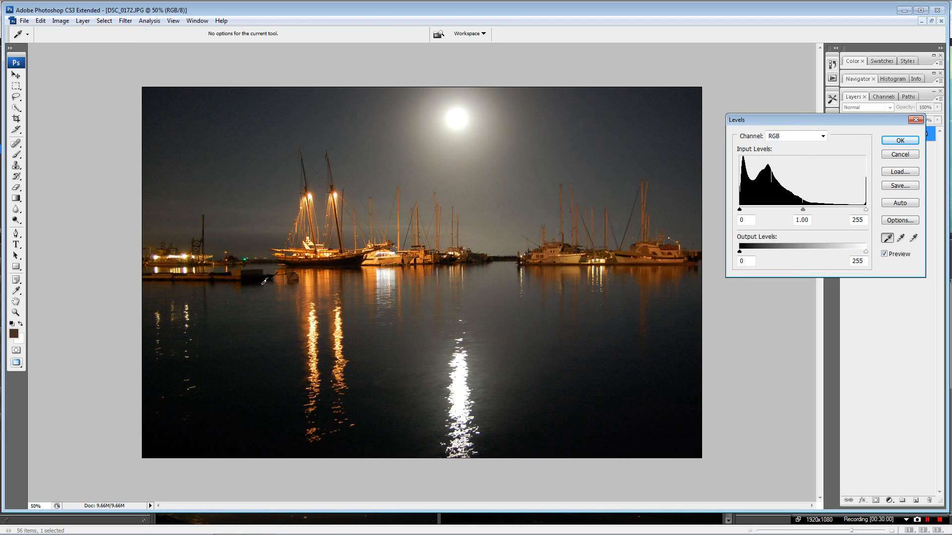
left_click(699, 447)
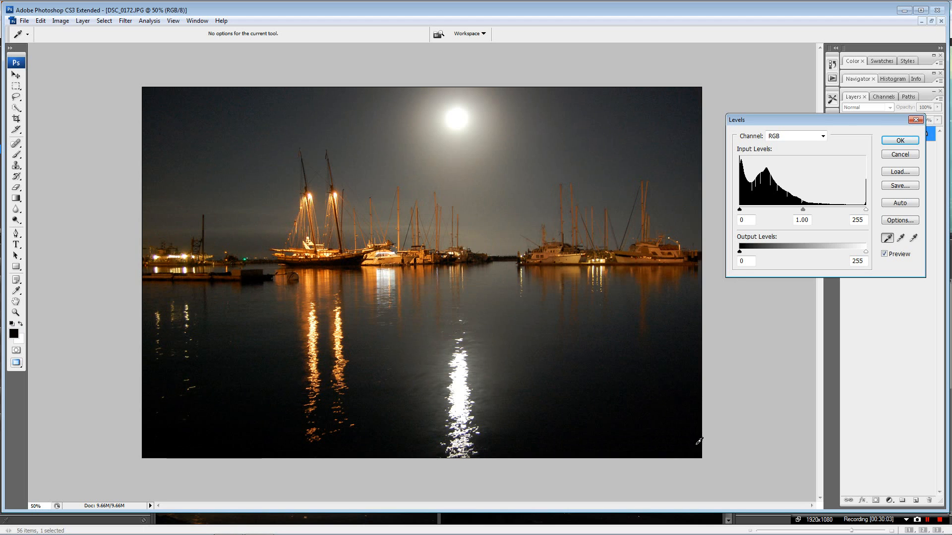
left_click(914, 238)
left_click(456, 114)
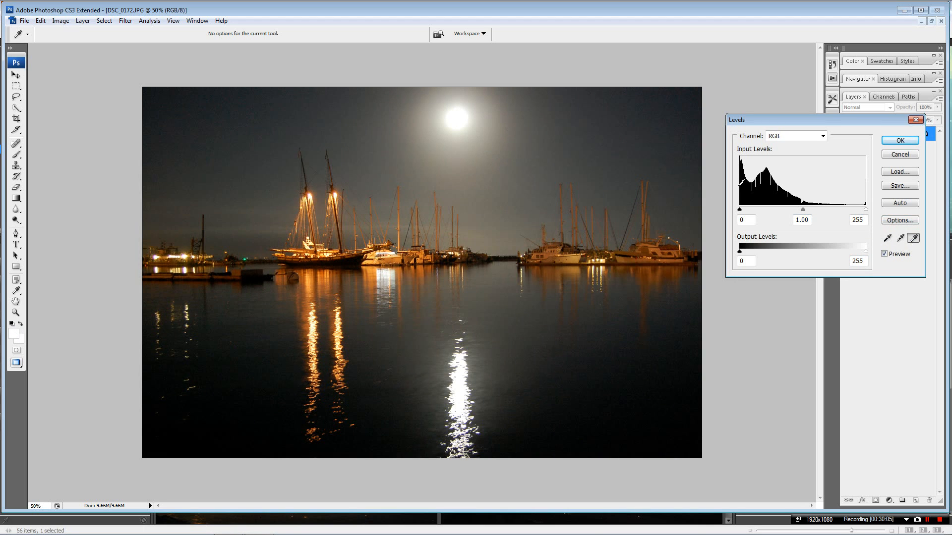
left_click(902, 241)
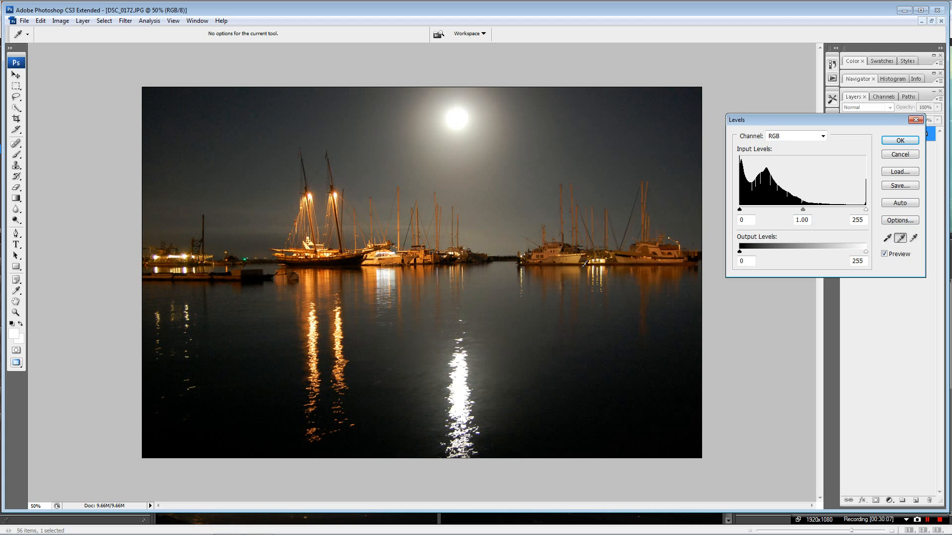
left_click(517, 253)
left_click(513, 243)
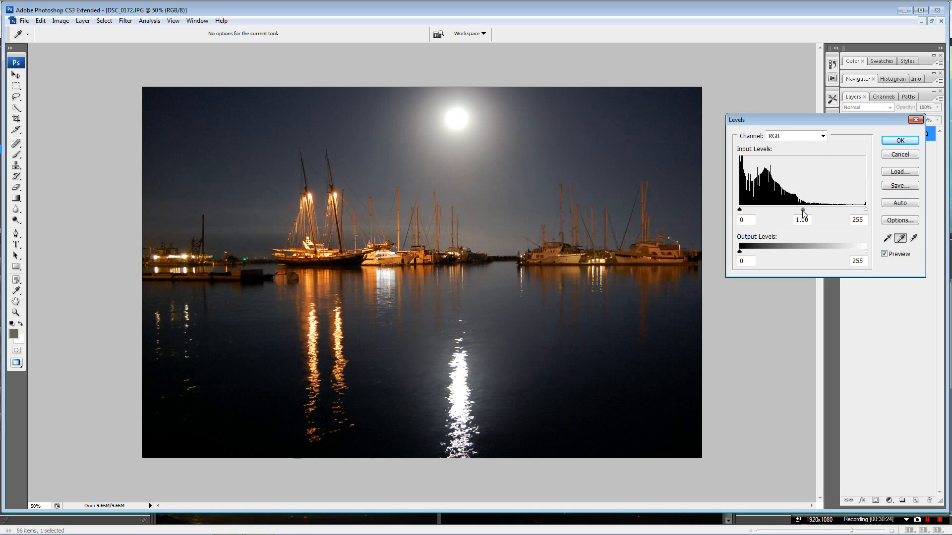
Set the Levels midtone input to 0.90 and apply the adjustment to the harbor photo.
mouse_move(804, 214)
left_mouse_down()
mouse_move(874, 222)
mouse_move(768, 218)
mouse_move(818, 221)
mouse_move(803, 220)
left_mouse_up()
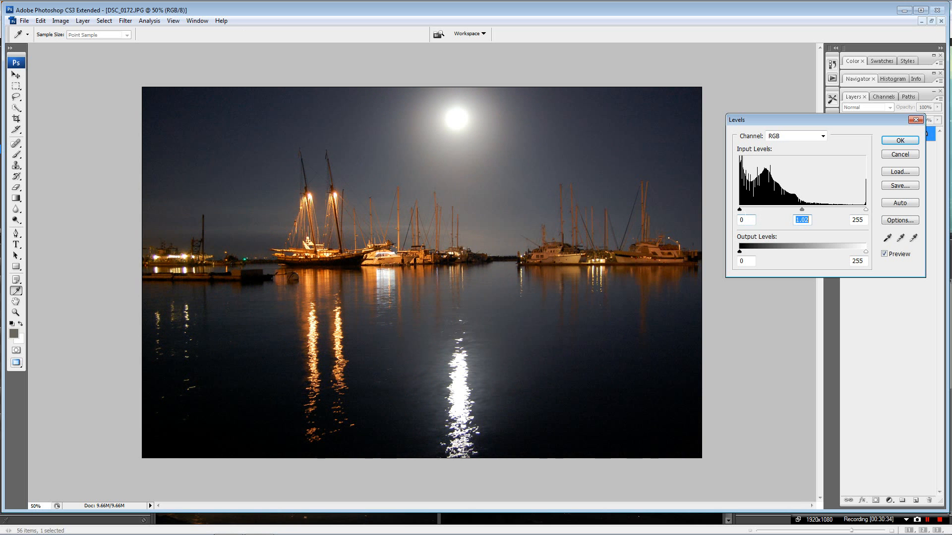
mouse_move(803, 214)
left_mouse_down()
mouse_move(776, 209)
mouse_move(823, 210)
mouse_move(798, 214)
mouse_move(811, 217)
left_mouse_up()
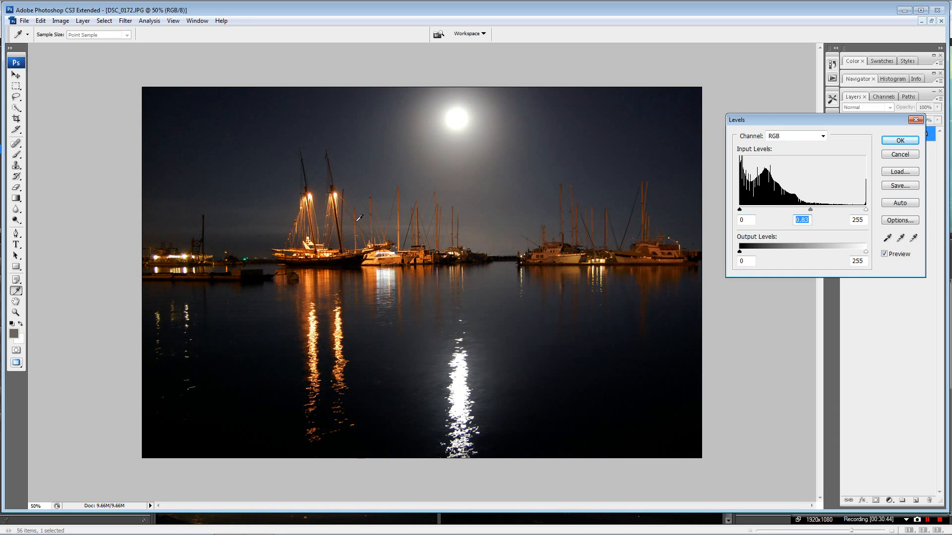
left_click_drag(810, 209, 803, 210)
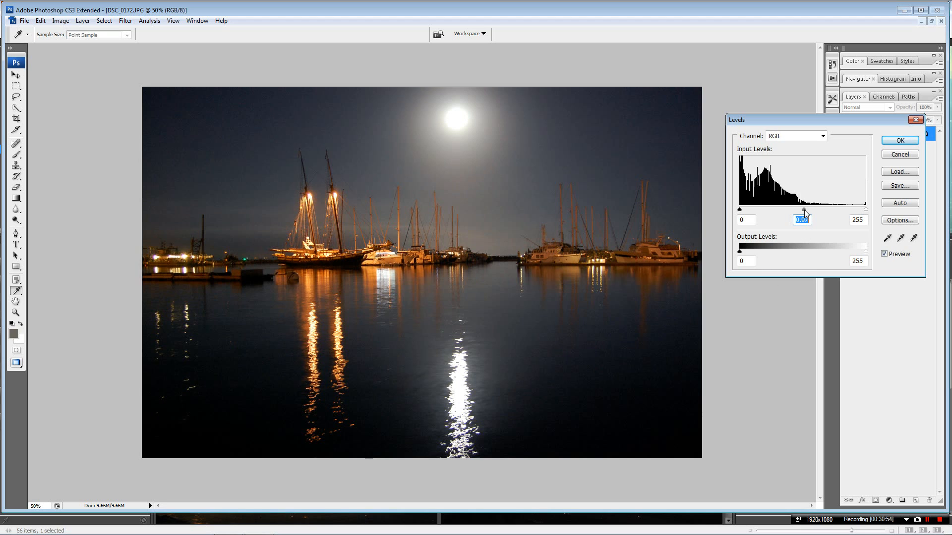
left_click_drag(804, 209, 811, 211)
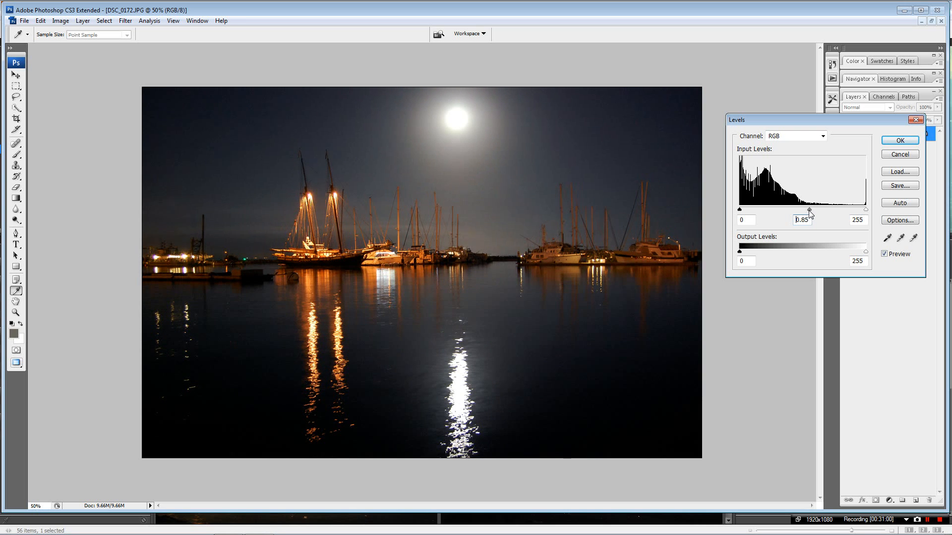
left_click_drag(810, 210, 807, 210)
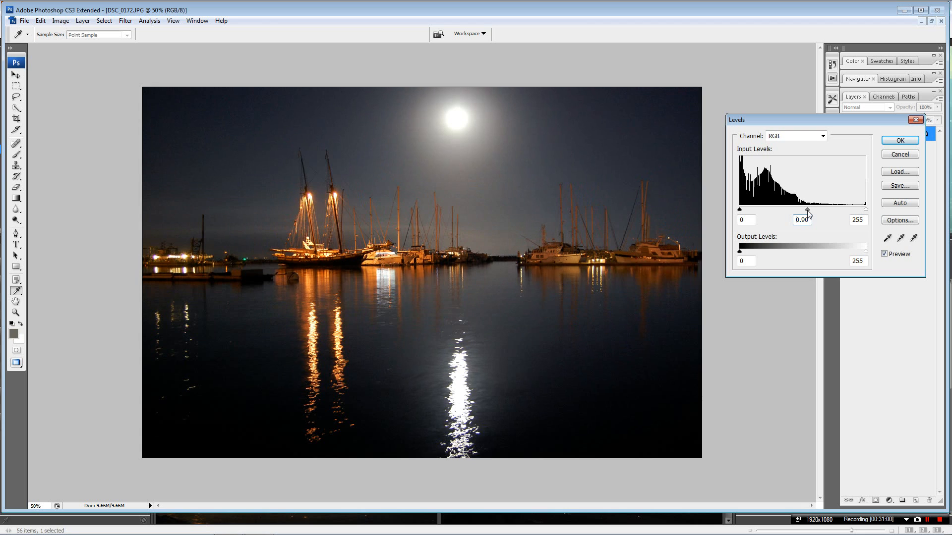
left_click(900, 140)
key("s")
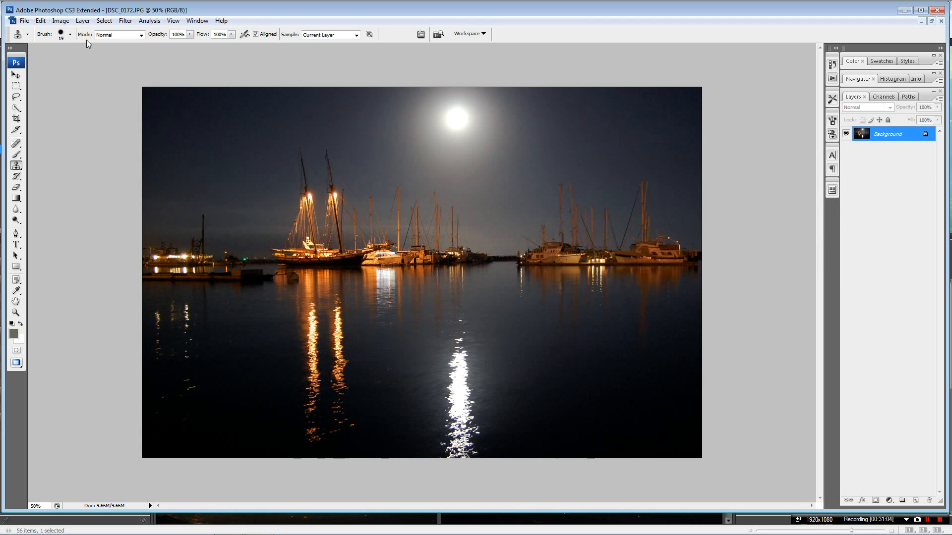
Apply a Brightness/Contrast adjustment with brightness at -8 and the contrast raised slightly.
left_click(61, 20)
mouse_move(139, 45)
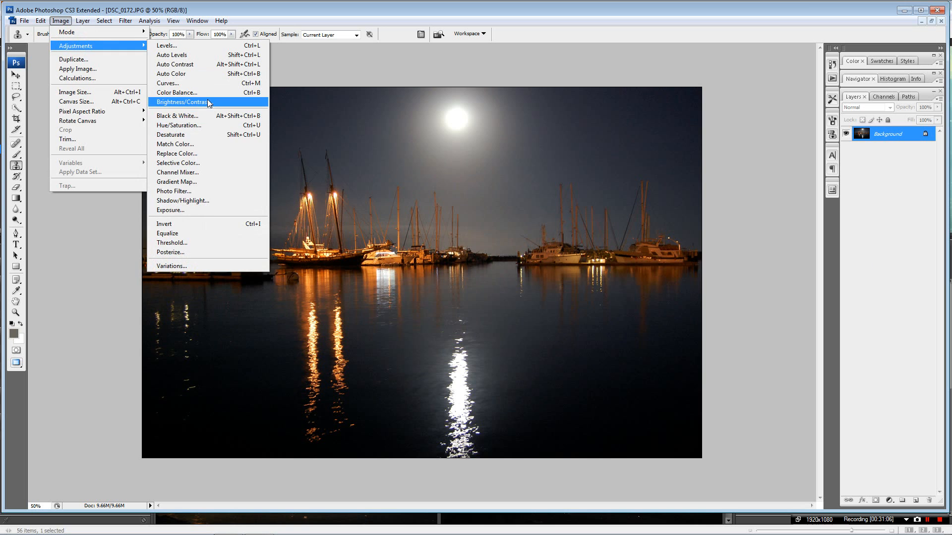
left_click(207, 102)
left_click_drag(766, 299, 828, 299)
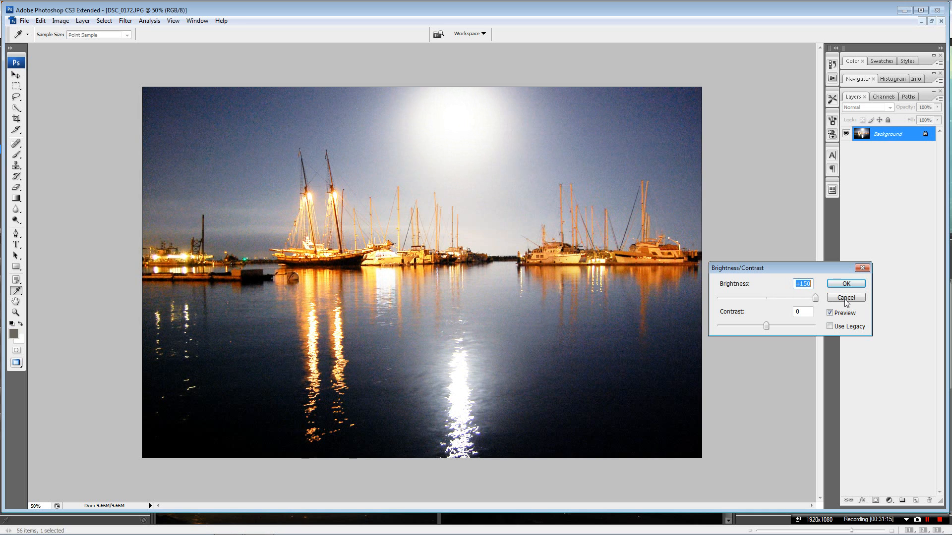
left_click_drag(815, 298, 764, 310)
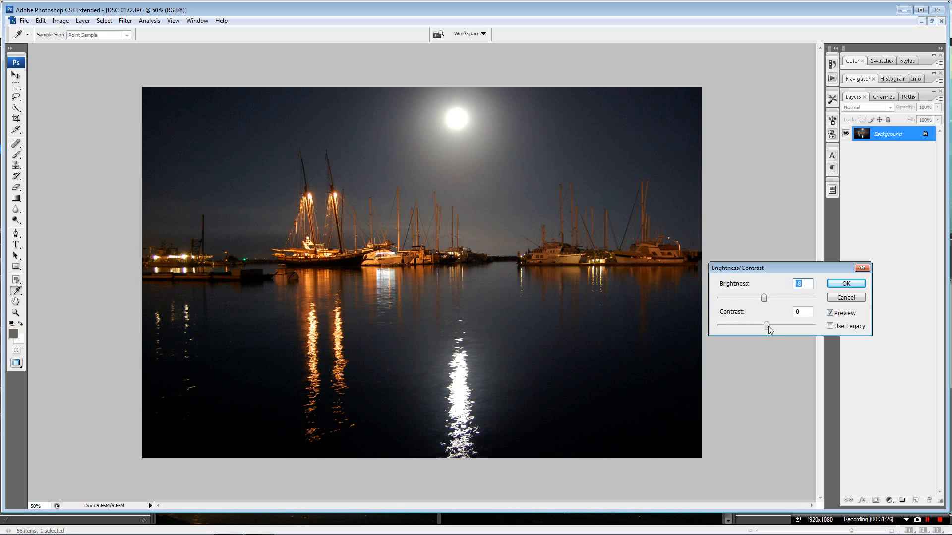
mouse_move(766, 326)
left_mouse_down()
mouse_move(738, 327)
mouse_move(774, 326)
mouse_move(708, 320)
mouse_move(905, 326)
mouse_move(669, 337)
mouse_move(812, 327)
mouse_move(651, 326)
mouse_move(774, 331)
left_mouse_up()
left_click(847, 284)
Apply a Hue/Saturation adjustment to the whole photo with saturation +6 and lightness +4.
left_click(61, 21)
mouse_move(78, 50)
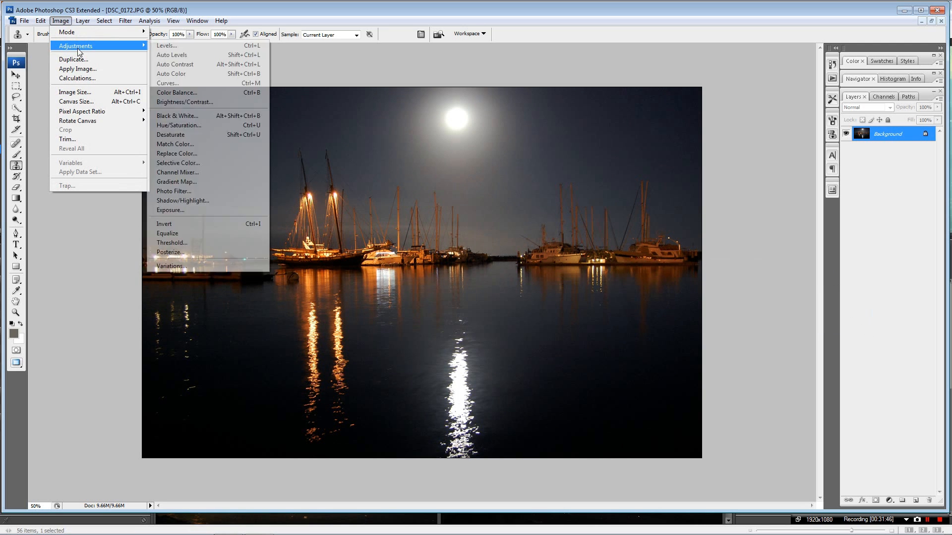
left_click(178, 126)
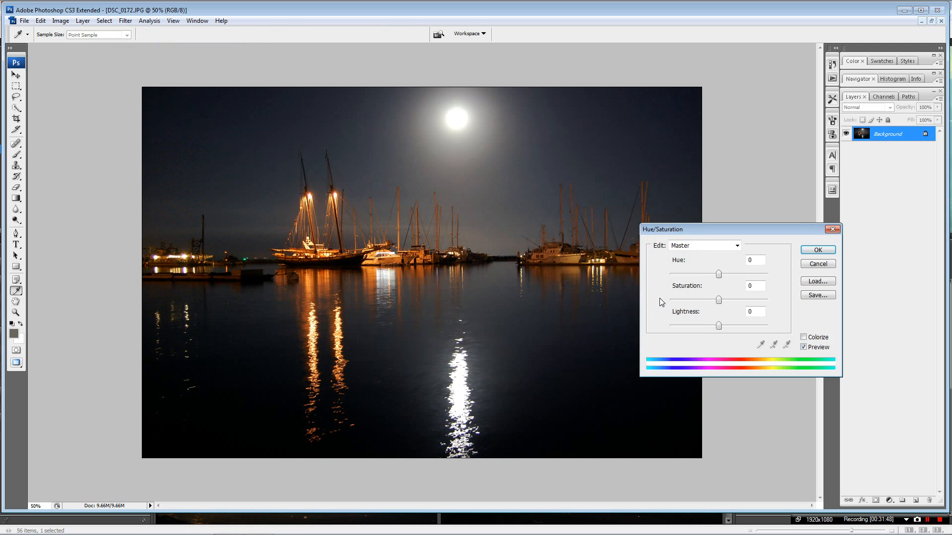
left_click_drag(718, 301, 720, 326)
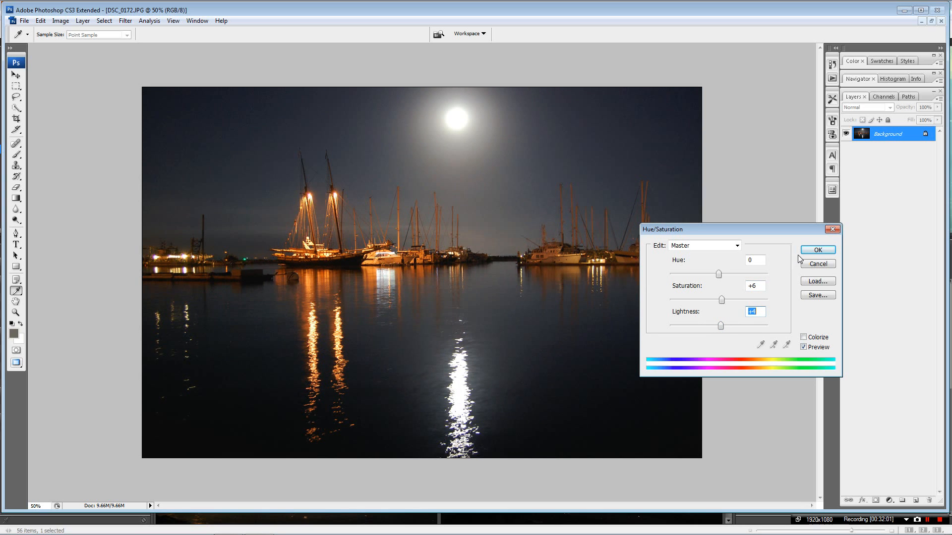
left_click(818, 250)
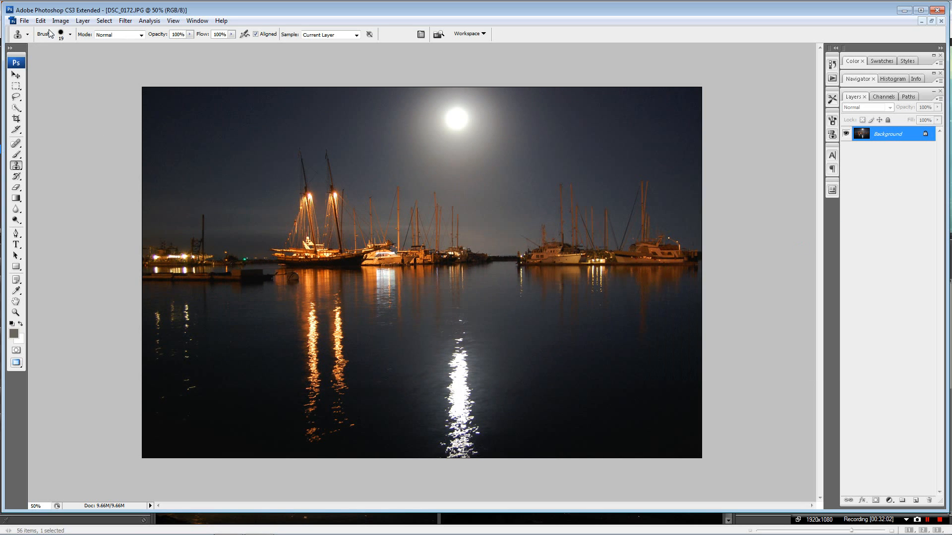
Apply a Selective Color adjustment to the Blacks with the black amount at +3%.
left_click(61, 20)
mouse_move(90, 43)
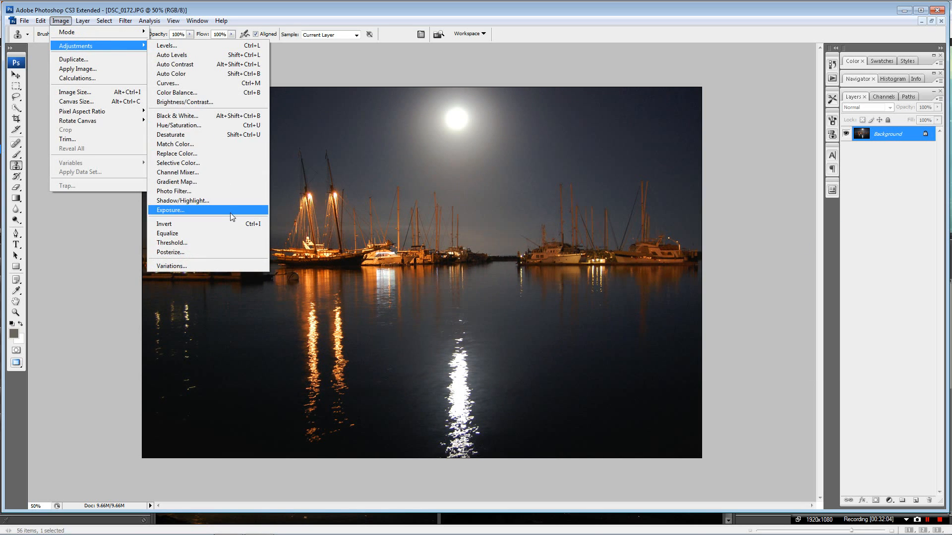
left_click(212, 164)
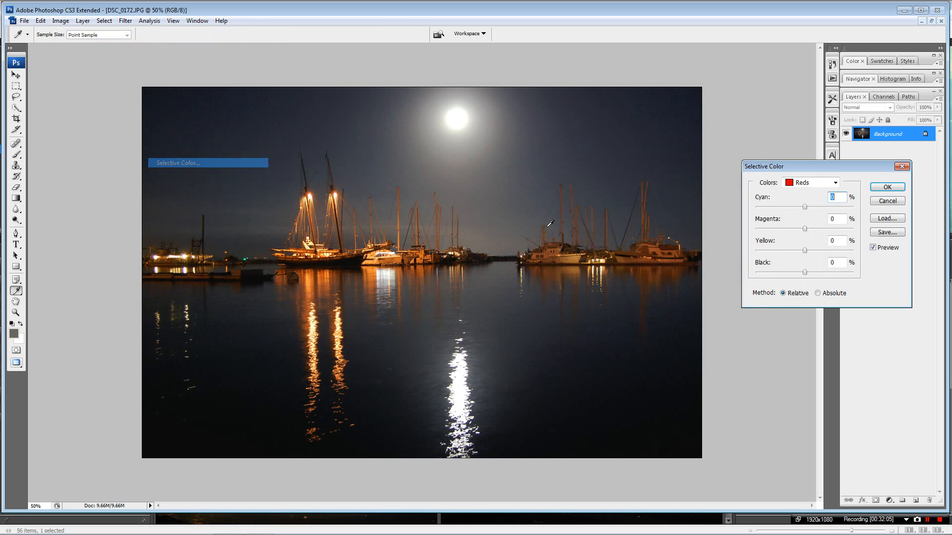
left_click(839, 185)
left_click(802, 255)
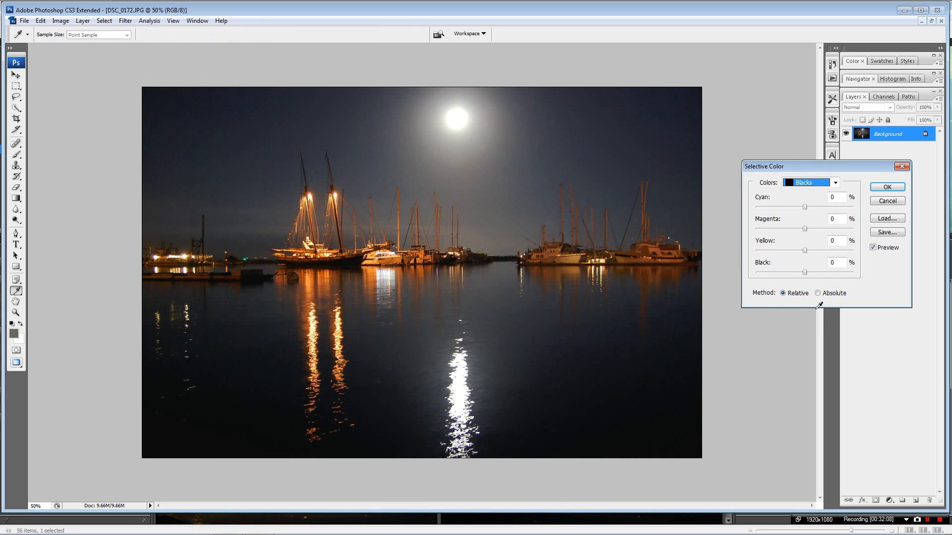
mouse_move(805, 271)
left_mouse_down()
mouse_move(790, 276)
mouse_move(837, 276)
mouse_move(785, 279)
mouse_move(836, 284)
mouse_move(809, 284)
left_mouse_up()
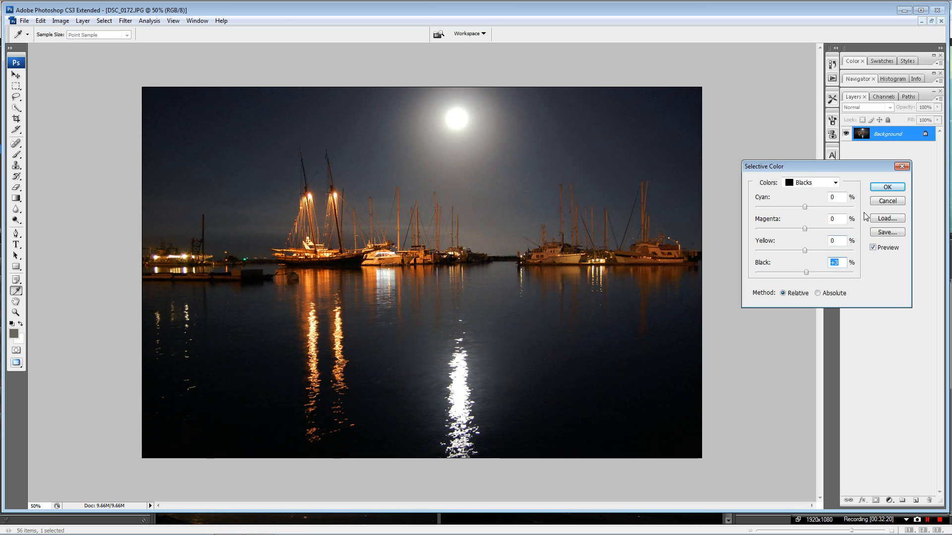
key("Return")
key("s")
left_click(60, 20)
mouse_move(79, 47)
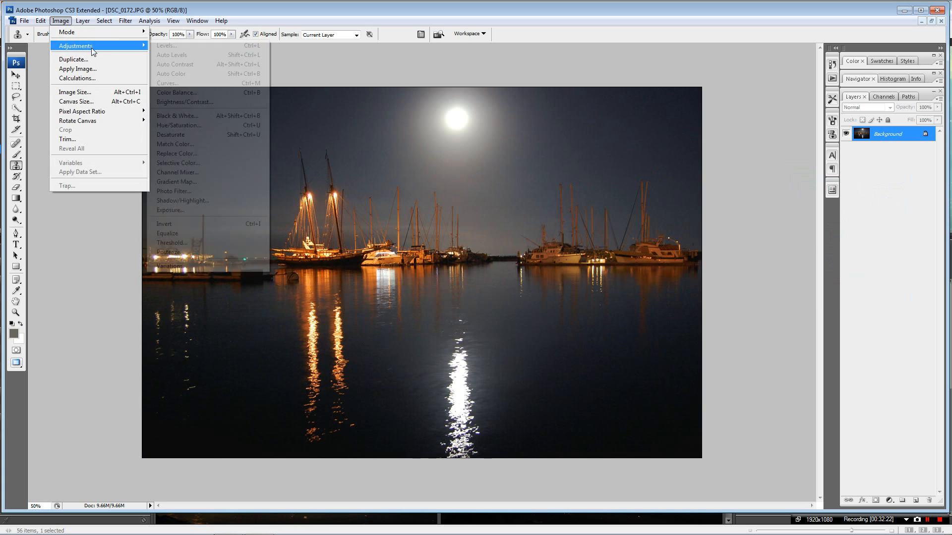
left_click(174, 46)
left_click(900, 155)
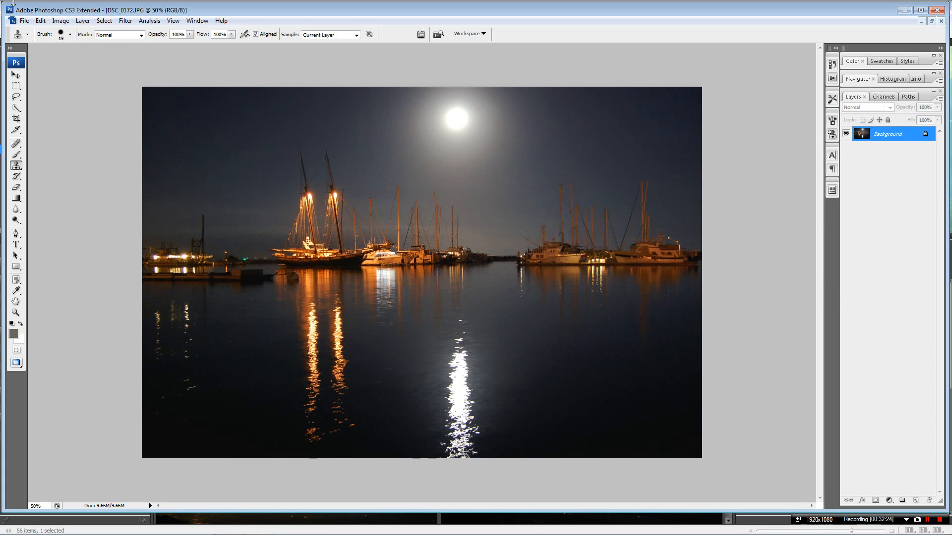
Start a Selective Color adjustment on the harbor photo and set the black amount of the Neutrals to +6%.
left_click(61, 20)
mouse_move(82, 46)
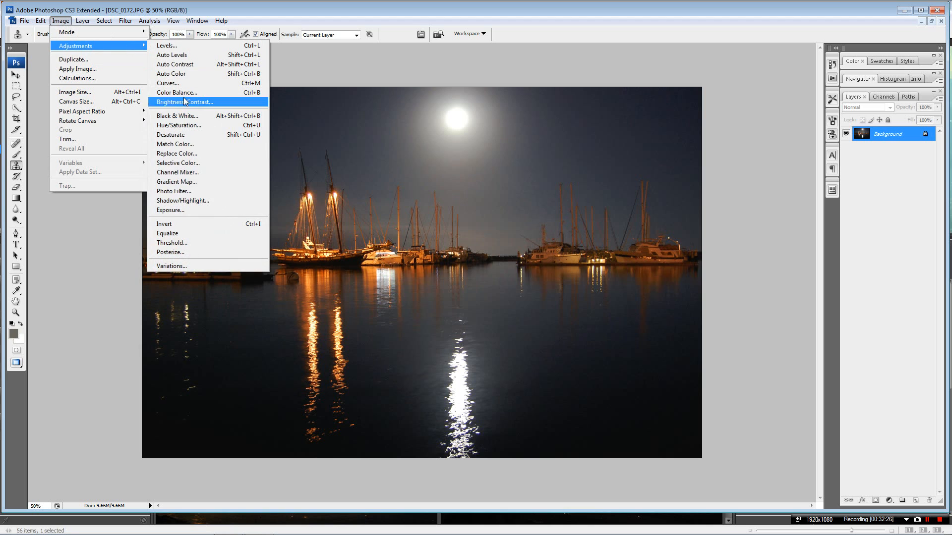
left_click(204, 163)
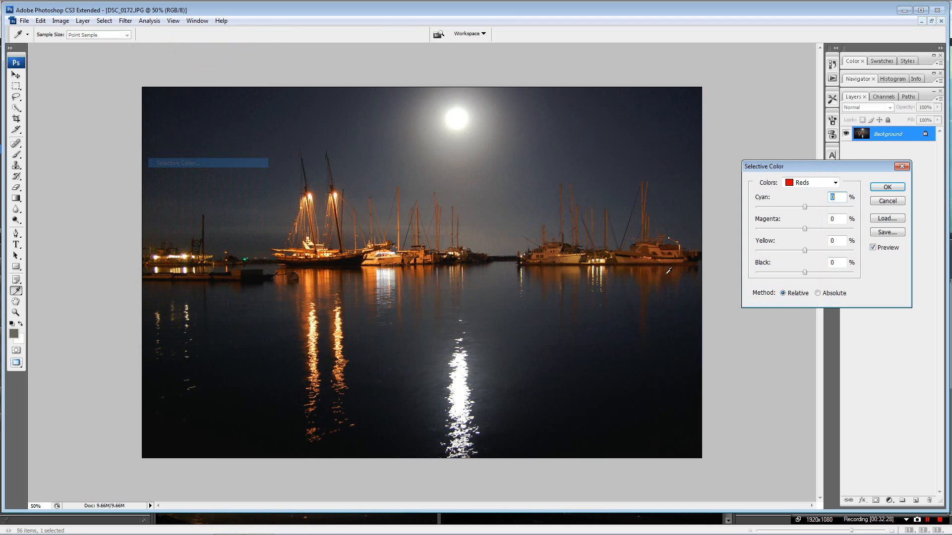
left_click(836, 183)
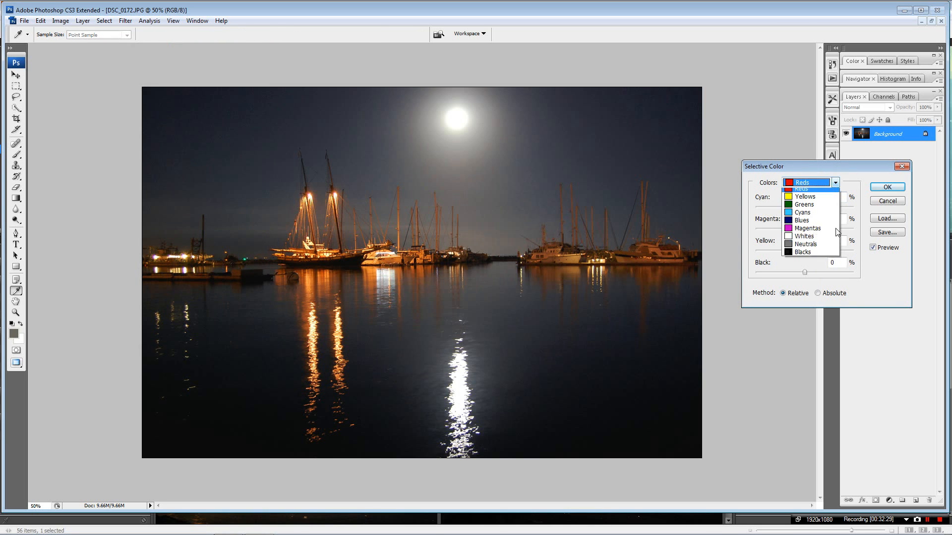
left_click(823, 254)
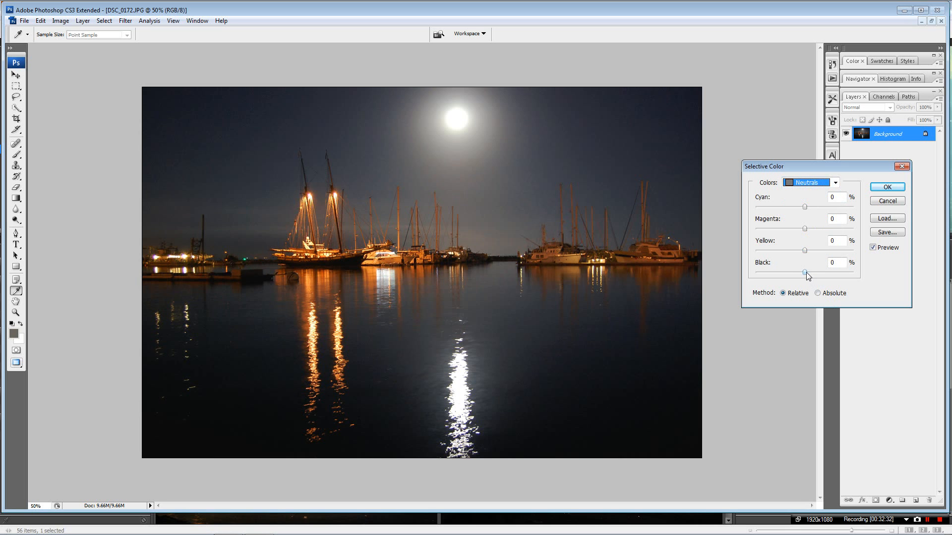
left_click_drag(806, 273, 808, 272)
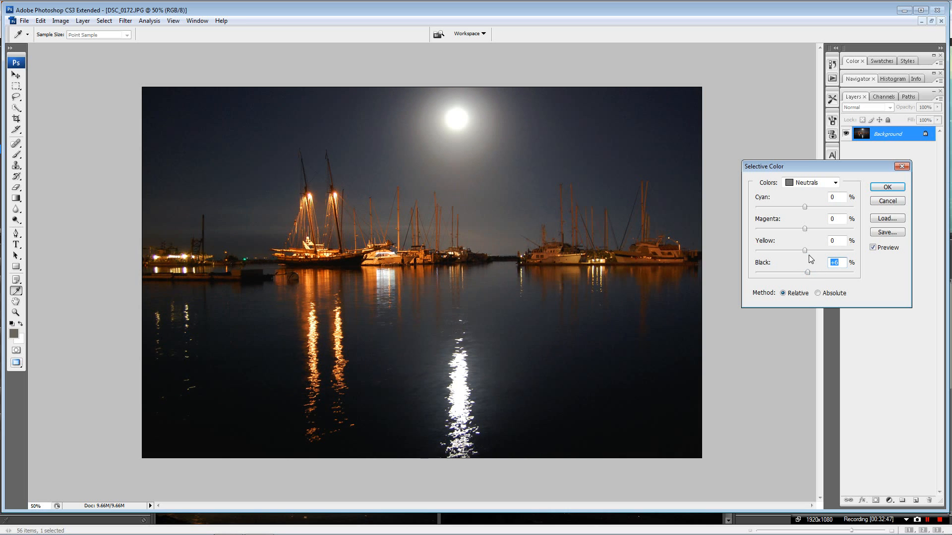
Set the black amount of the Whites to +8% and apply the Selective Color adjustment.
left_click(835, 182)
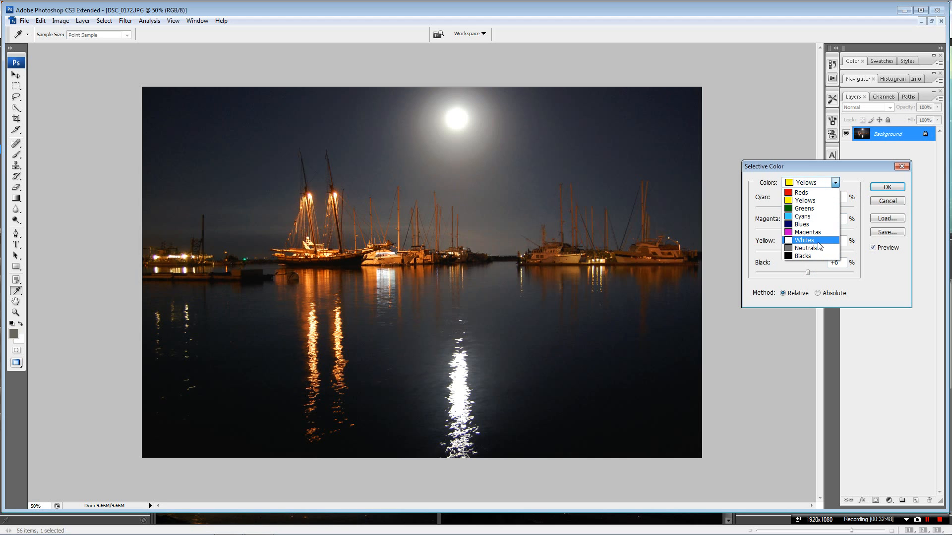
left_click(819, 245)
mouse_move(805, 273)
left_mouse_down()
mouse_move(811, 281)
mouse_move(850, 283)
mouse_move(815, 279)
left_mouse_up()
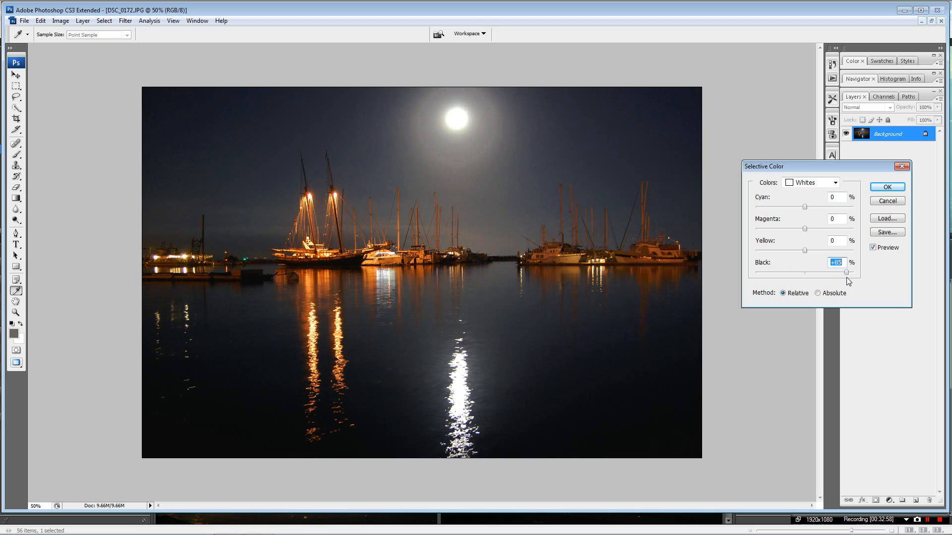
mouse_move(838, 277)
left_mouse_down()
mouse_move(792, 268)
mouse_move(852, 284)
left_mouse_up()
mouse_move(852, 276)
left_mouse_down()
mouse_move(744, 267)
mouse_move(862, 281)
left_mouse_up()
left_click_drag(859, 281, 807, 273)
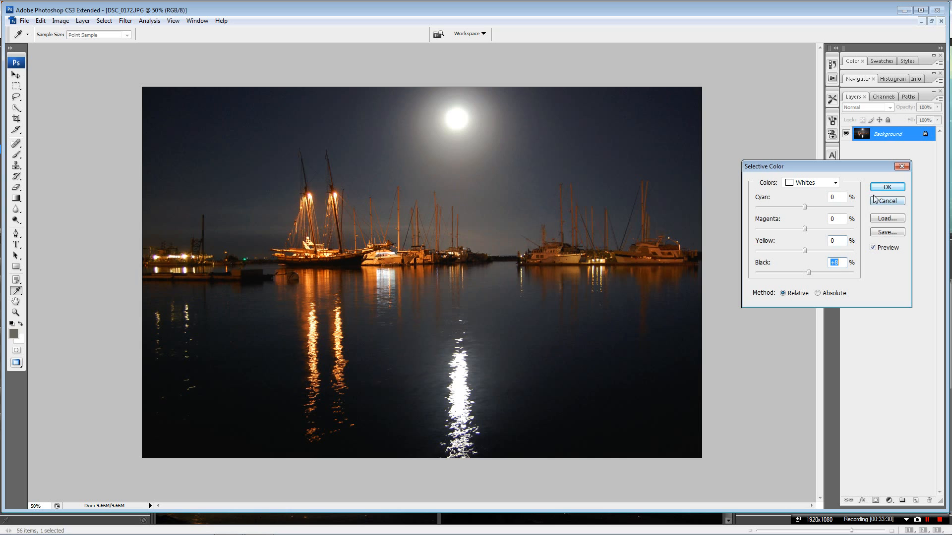
left_click(885, 187)
key("s")
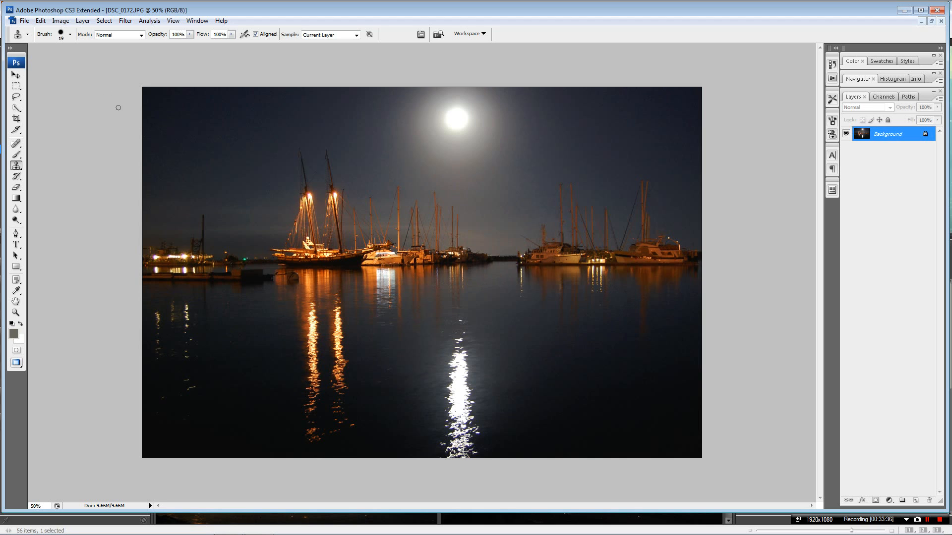
left_click(125, 20)
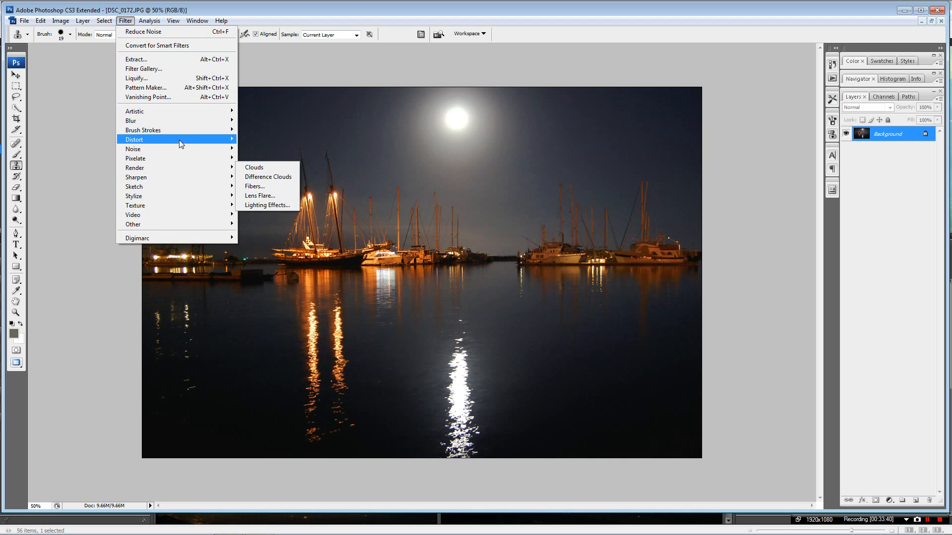
mouse_move(233, 149)
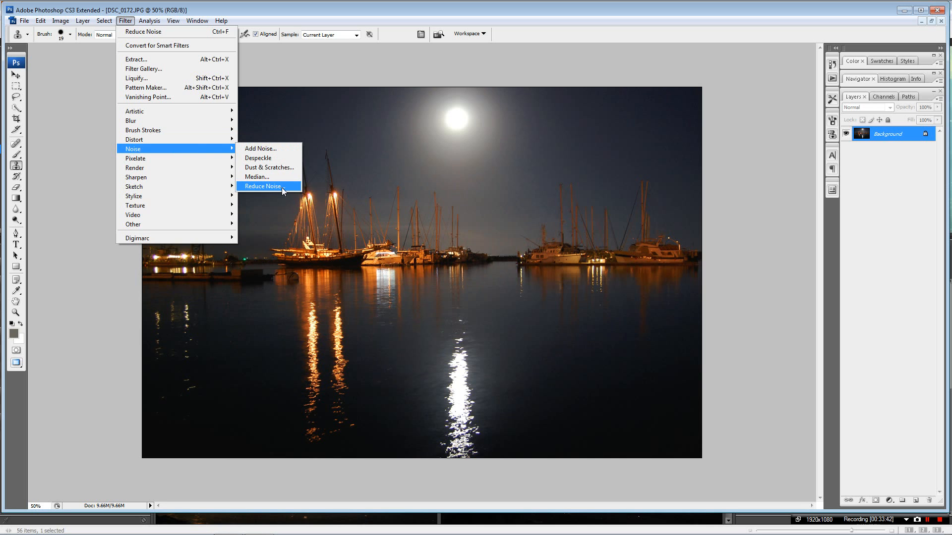
left_click(262, 186)
left_click(830, 122)
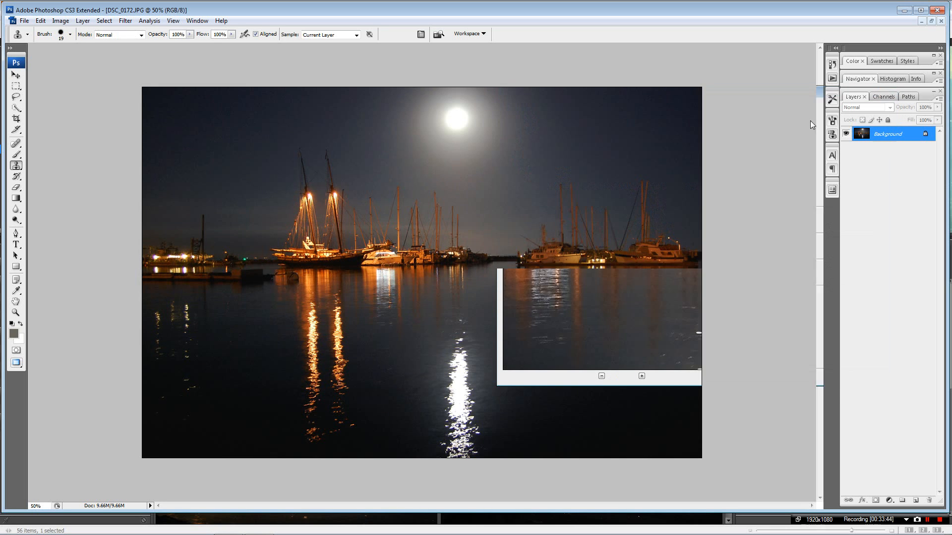
Apply the Reduce Noise filter to the harbor photo with strength 5 and Remove JPEG Artifact turned off.
scroll(490, 178, "up", 10)
scroll(490, 178, "up", 5)
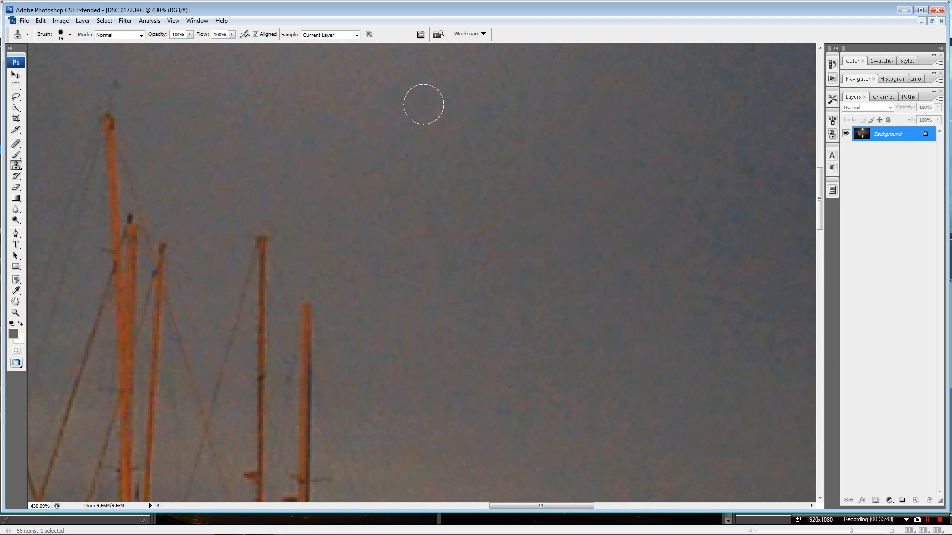
scroll(575, 263, "down", 1)
scroll(575, 263, "down", 1)
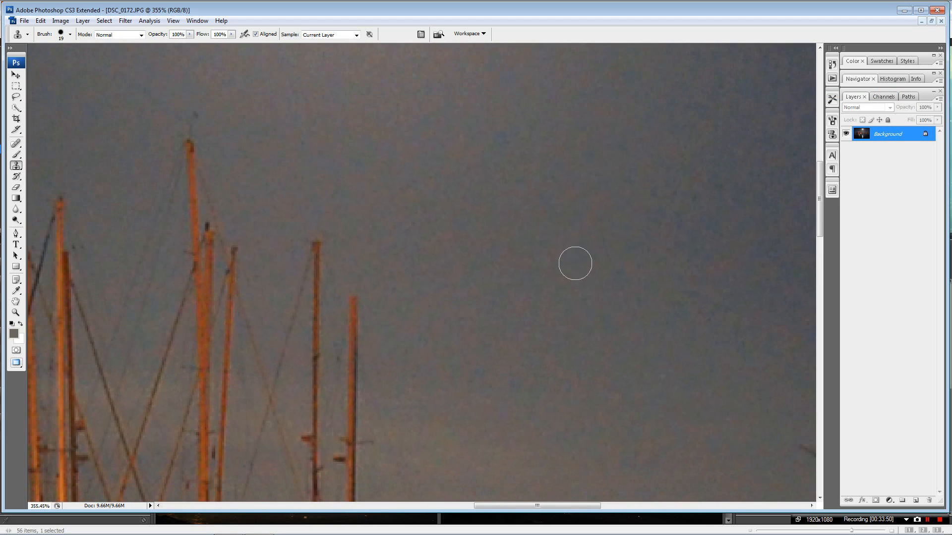
left_click(125, 21)
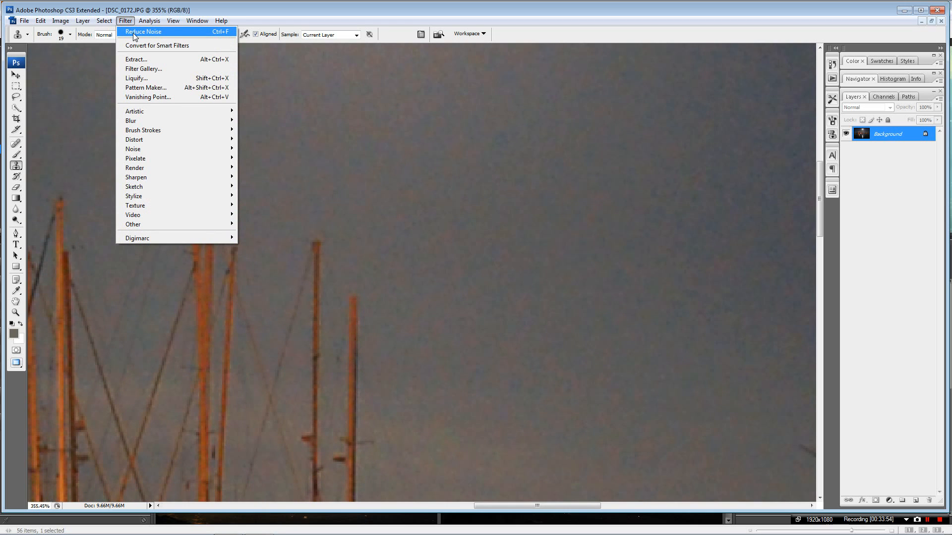
mouse_move(175, 149)
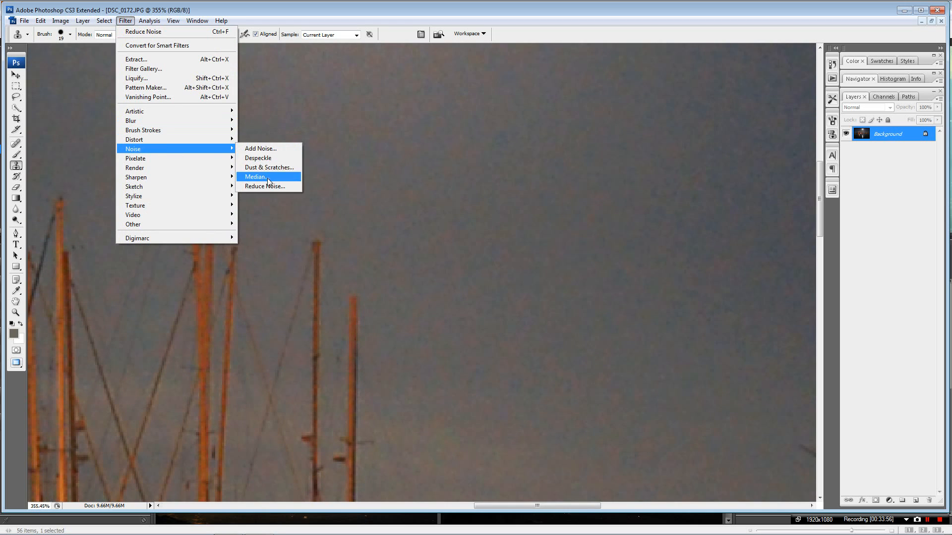
left_click(269, 186)
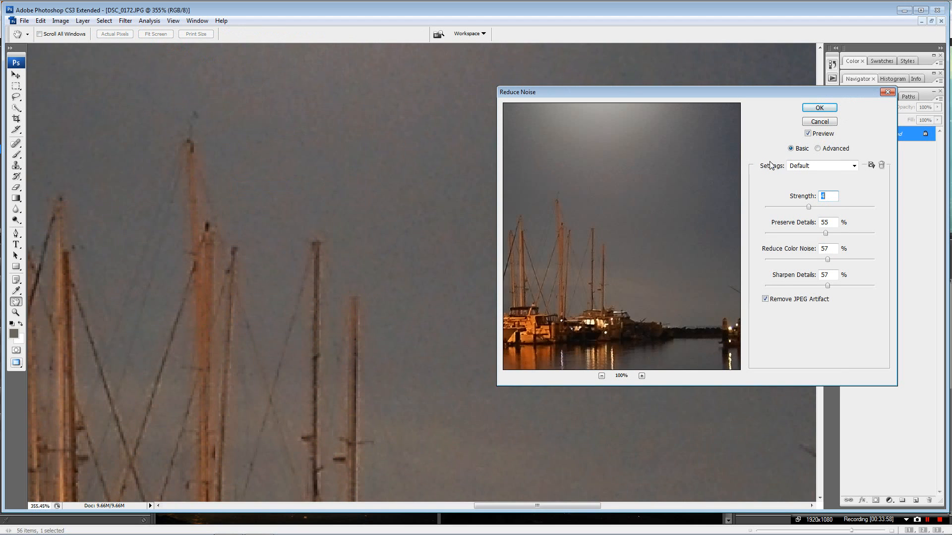
left_click(817, 206)
left_click(766, 299)
left_click(818, 108)
key("s")
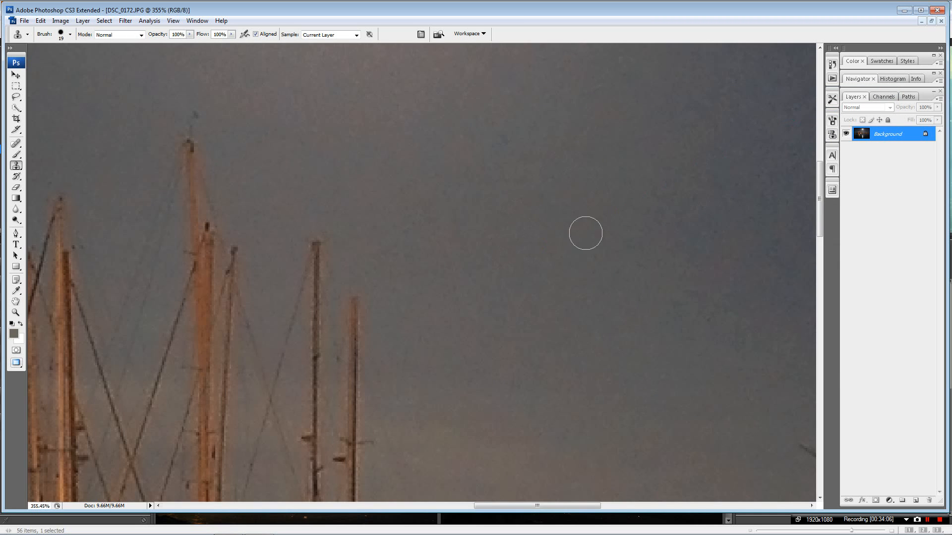
Apply Reduce Noise a second time at strength 5 with Remove JPEG Artifact turned on.
scroll(551, 226, "down", 4)
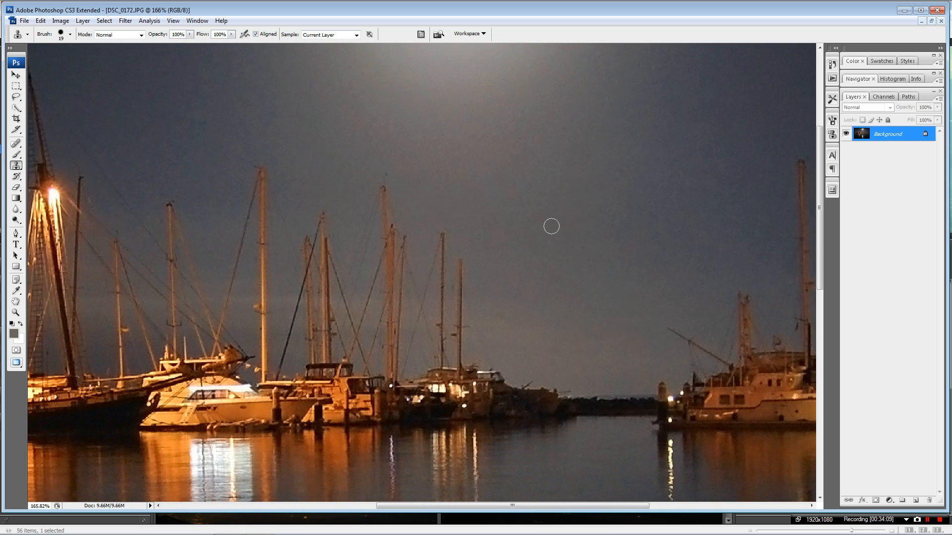
left_click(124, 21)
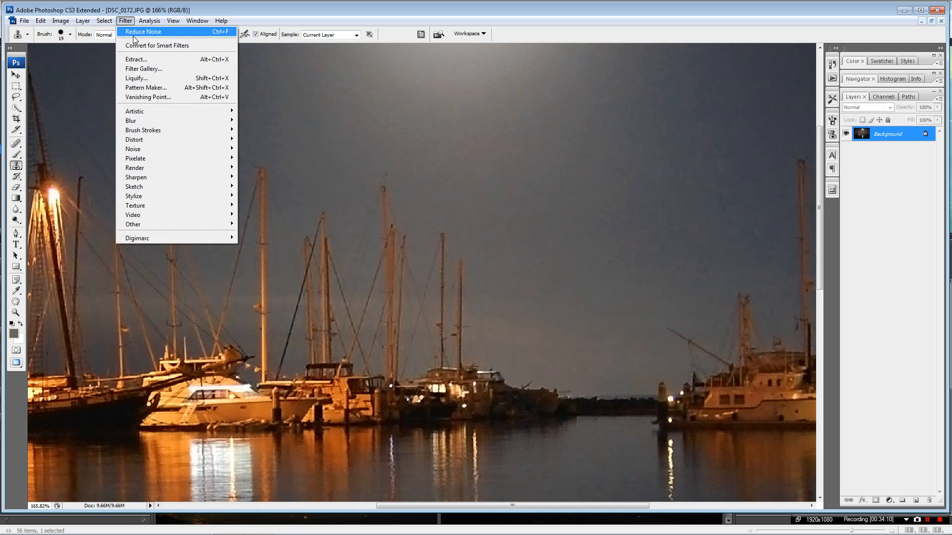
mouse_move(170, 147)
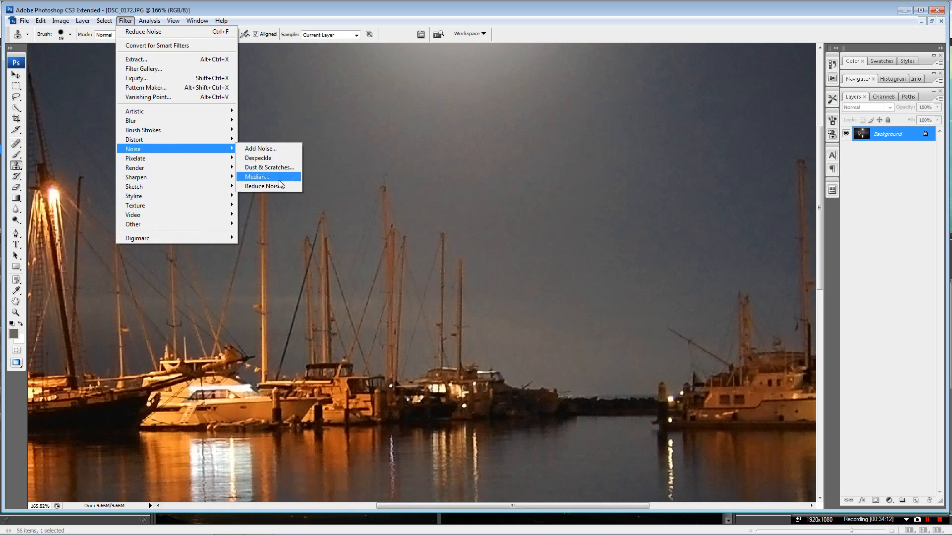
left_click(268, 186)
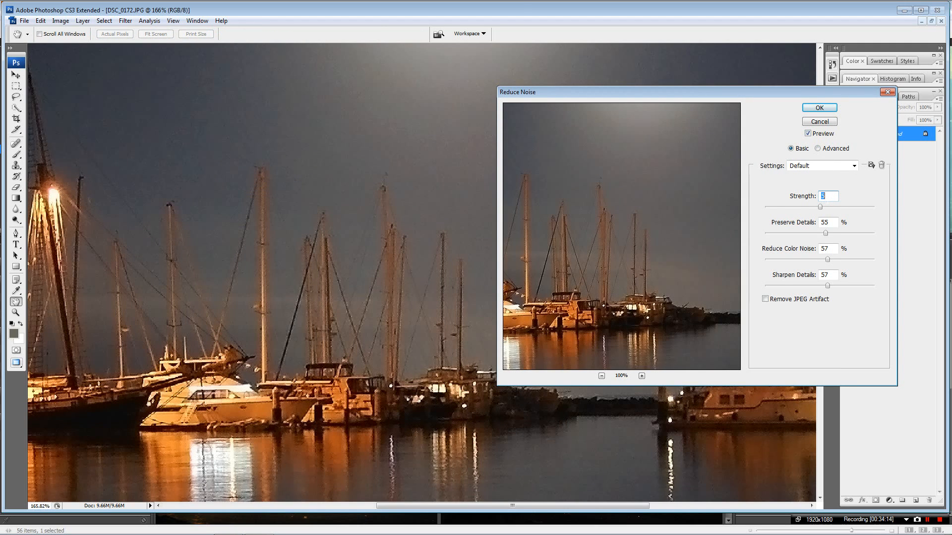
left_click(764, 299)
left_click(819, 108)
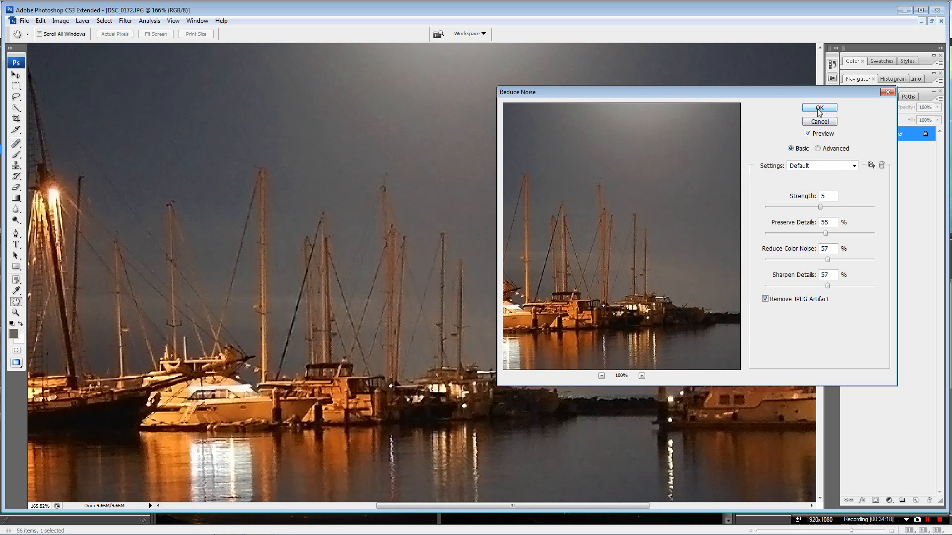
Save the edited harbor photo as a JPEG named DSC_0172B in the Disk4 folder with maximum quality 12.
scroll(510, 178, "up", 2)
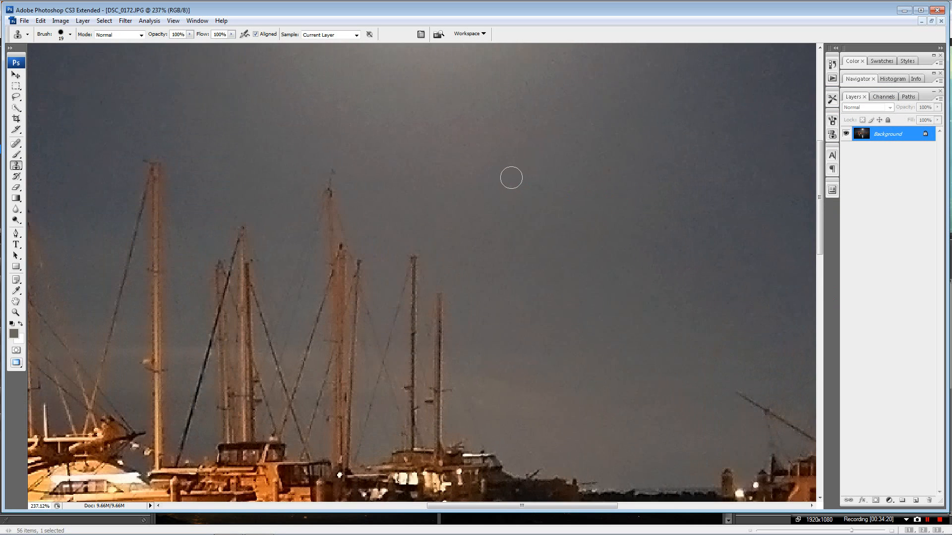
scroll(510, 178, "up", 1)
scroll(510, 178, "down", 5)
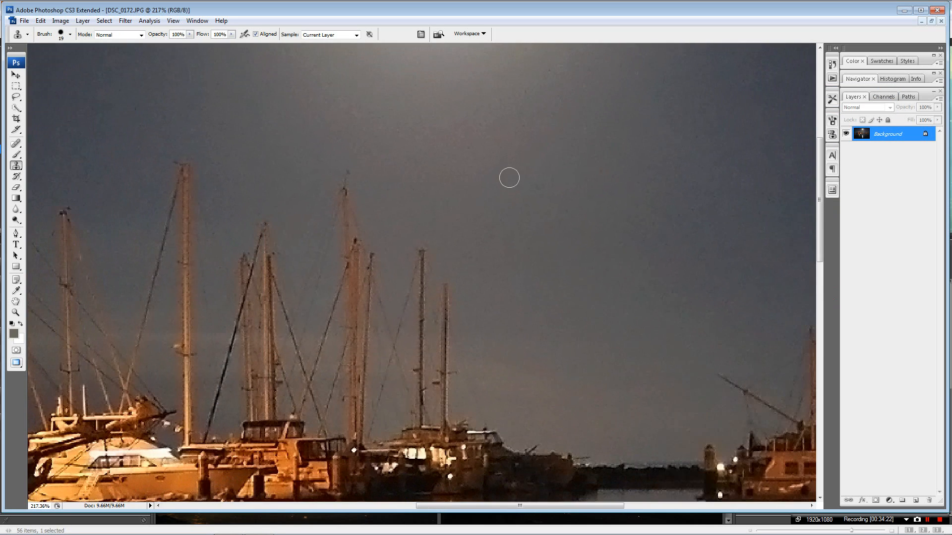
scroll(508, 178, "down", 1)
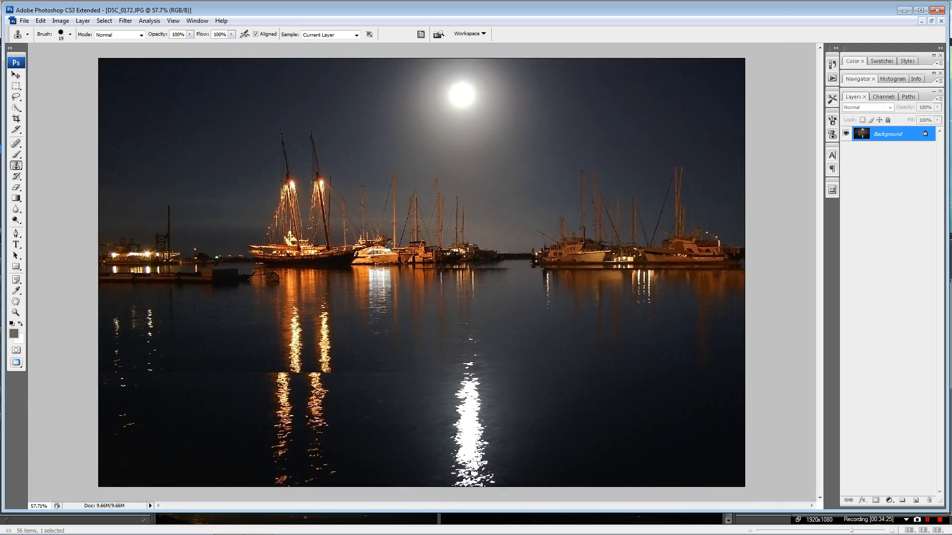
left_click(23, 20)
left_click(39, 143)
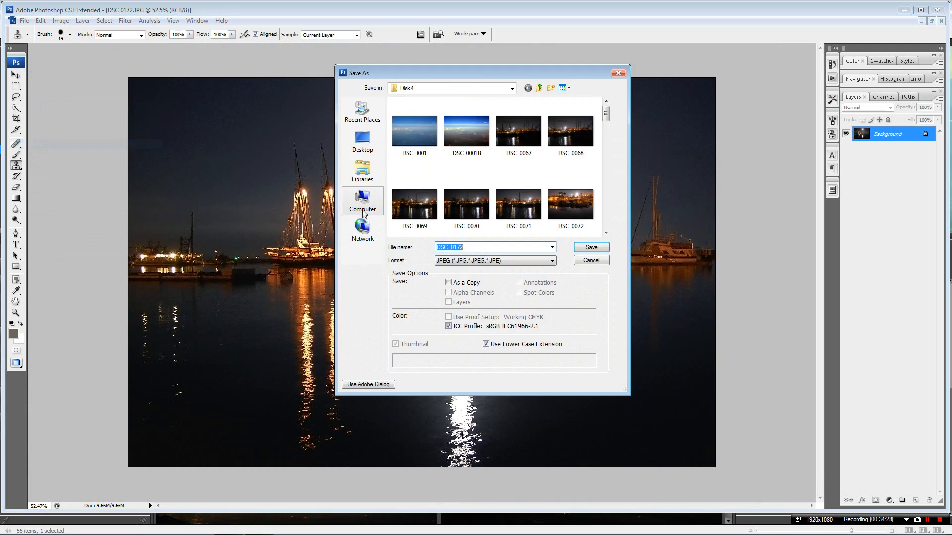
type("B")
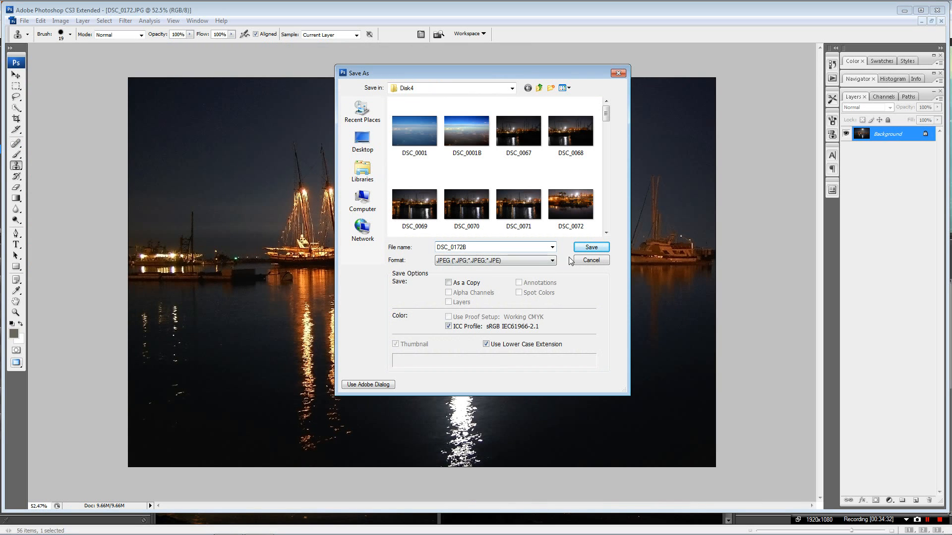
left_click(582, 248)
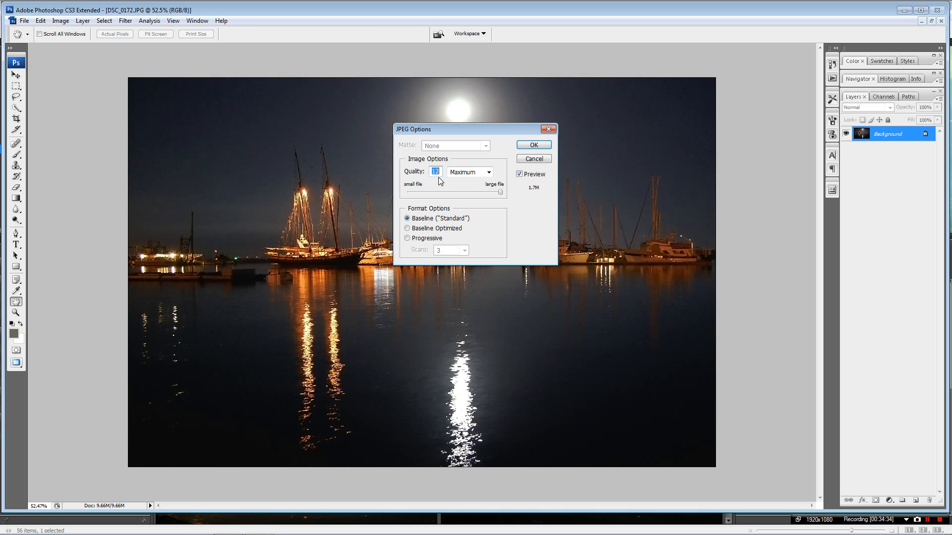
left_click(536, 144)
key("s")
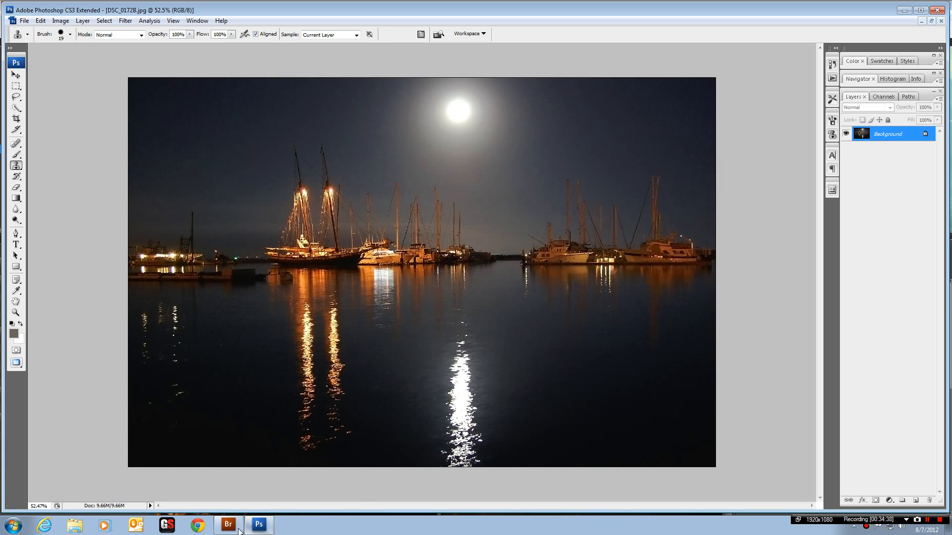
Switch to Adobe Bridge, compare the original harbor photo with DSC_0172B.jpg, and look through the remaining Disk4 photos.
left_click(235, 530)
left_click(474, 338)
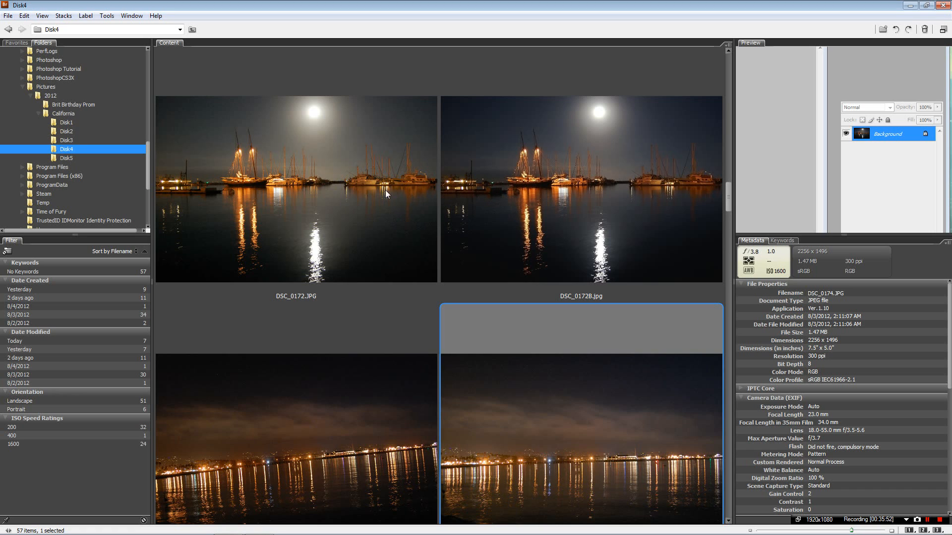
scroll(421, 228, "down", 5)
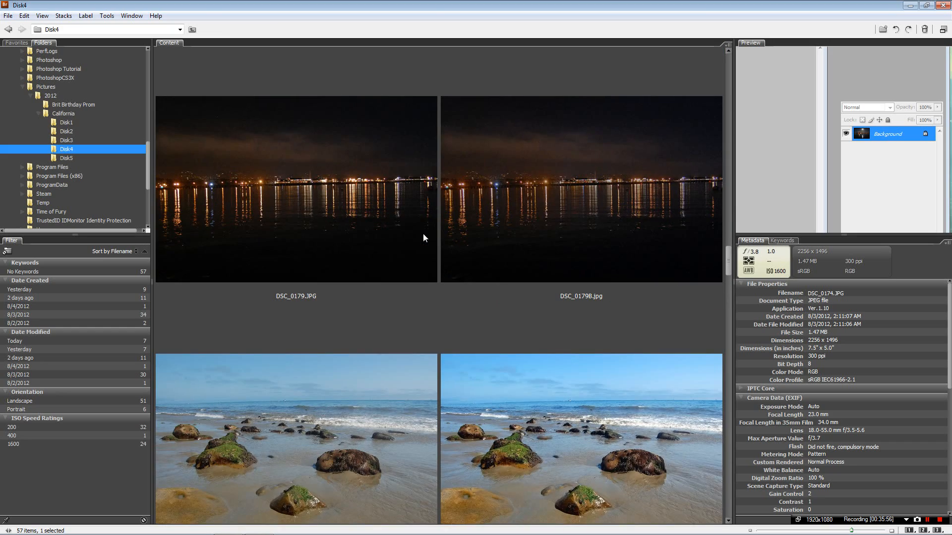
scroll(423, 234, "down", 2)
scroll(382, 226, "up", 2)
scroll(382, 226, "down", 15)
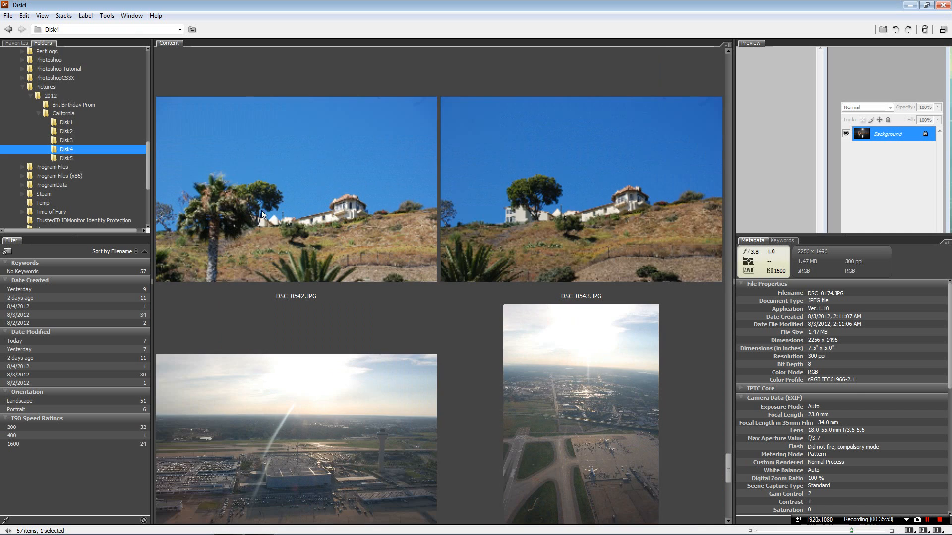
Open the Disk5 folder and compare each original photo with its edited B version, from DSC_0001 to DSC_0615.
left_click(74, 157)
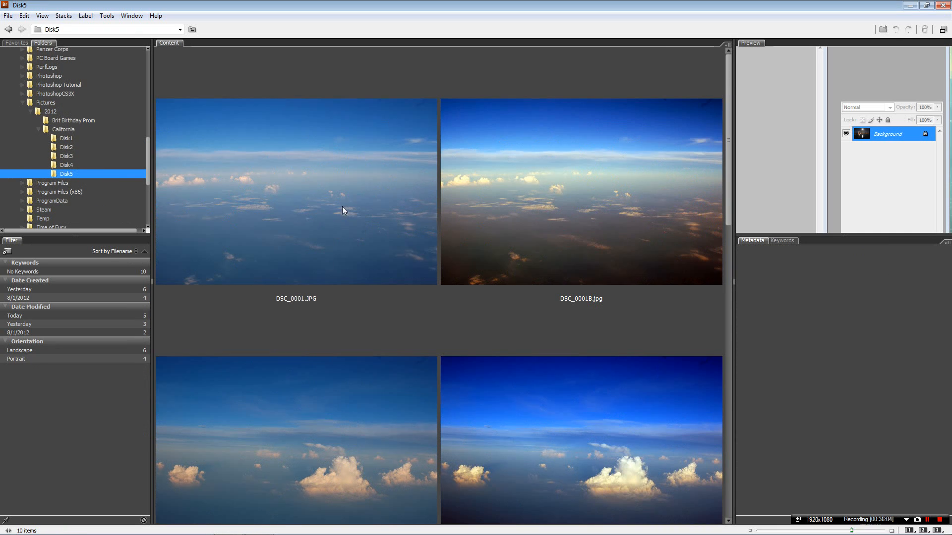
scroll(343, 234, "down", 1)
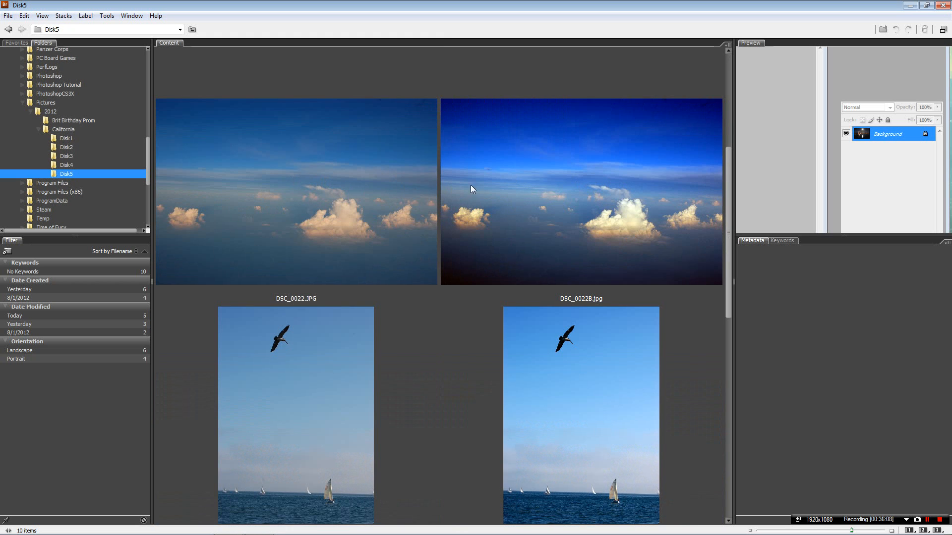
scroll(496, 182, "down", 1)
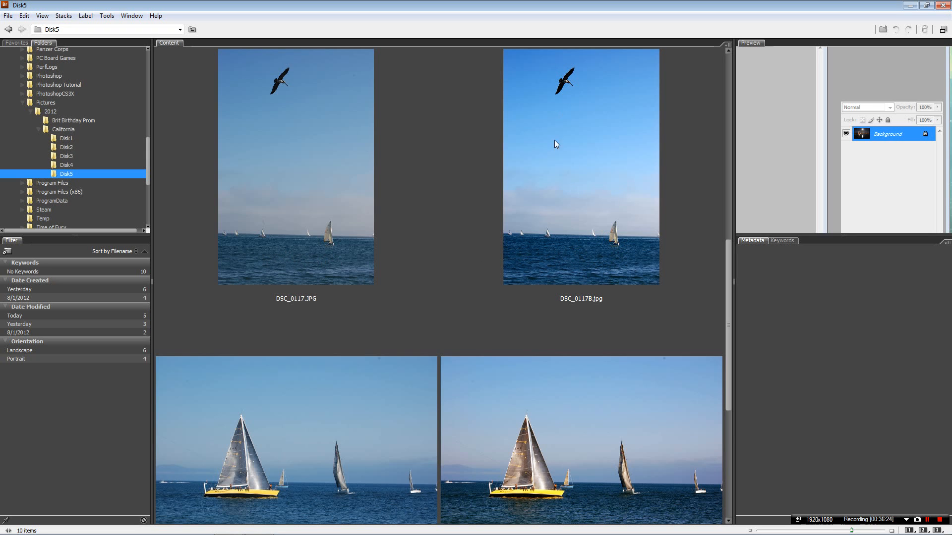
scroll(467, 230, "down", 3)
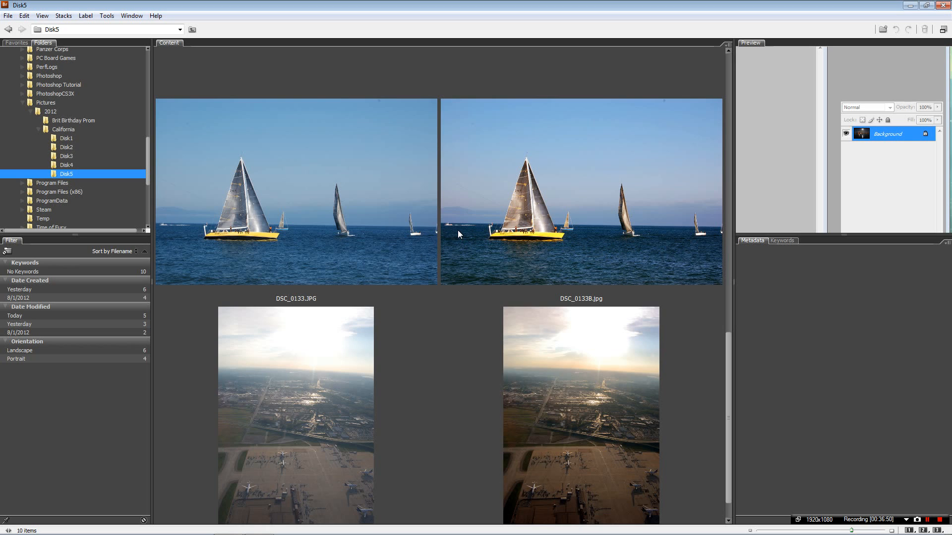
scroll(457, 230, "down", 1)
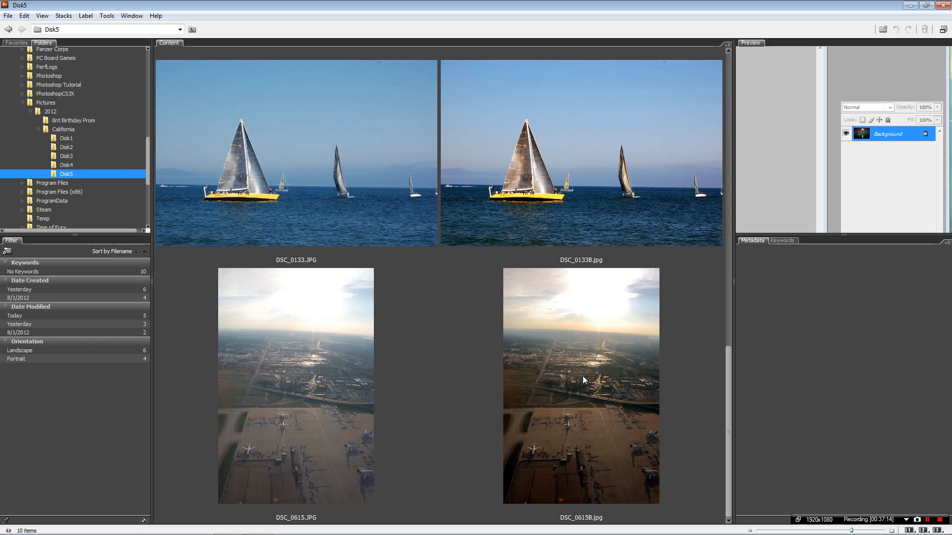
scroll(445, 360, "up", 10)
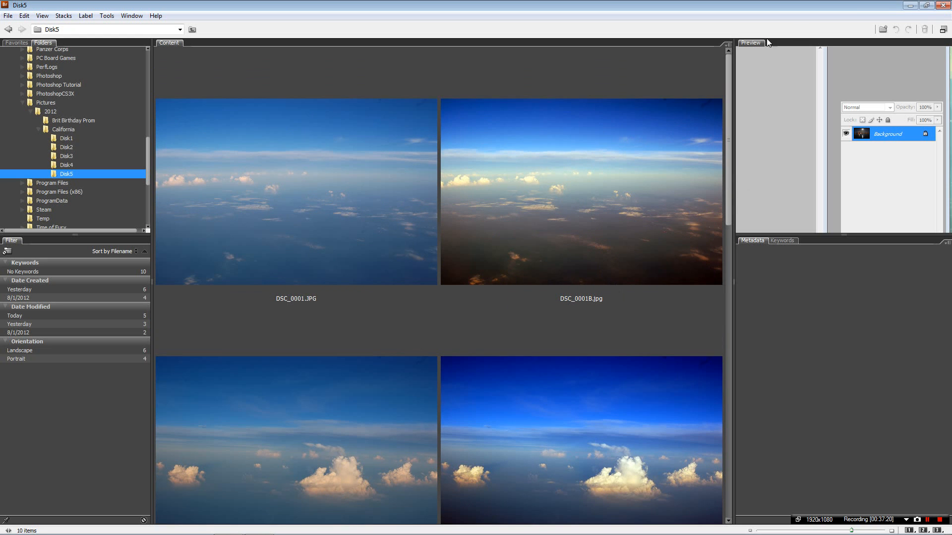
Switch to Photoshop and inspect the boats and water reflections of DSC_0172B up close.
left_click(910, 6)
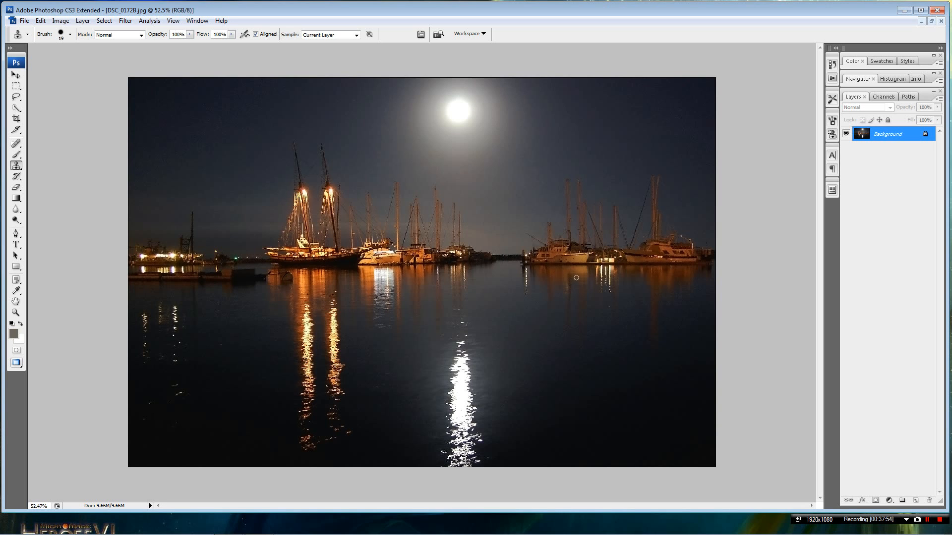
scroll(597, 307, "up", 4)
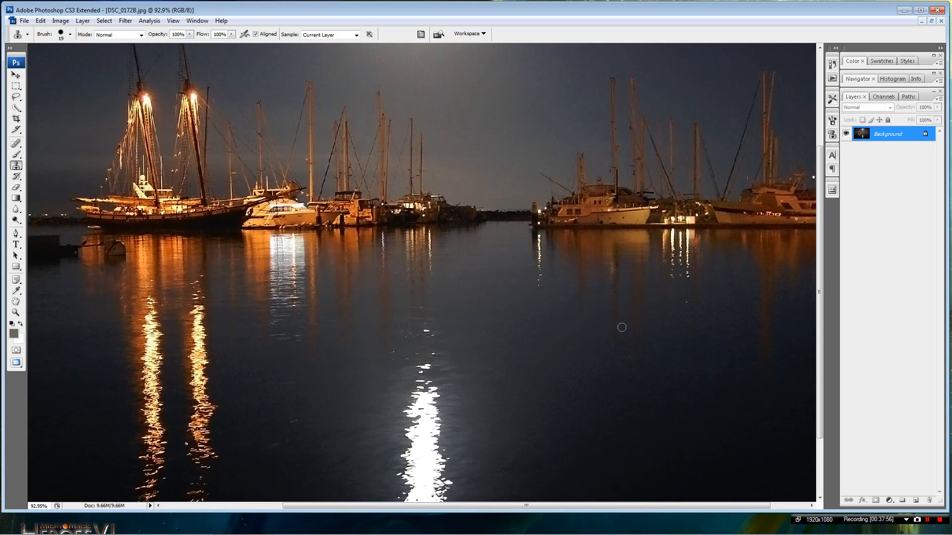
scroll(620, 327, "up", 1)
left_click_drag(554, 505, 628, 508)
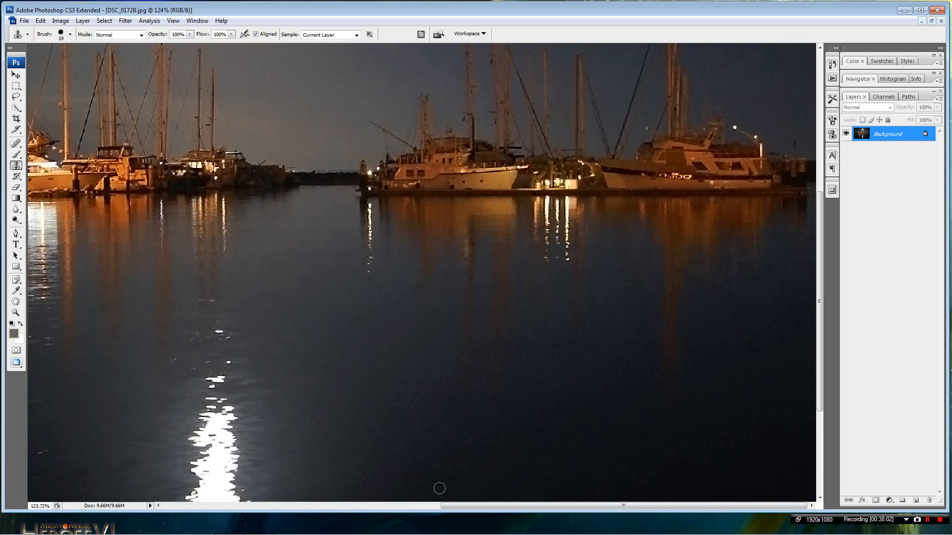
left_click_drag(524, 506, 353, 506)
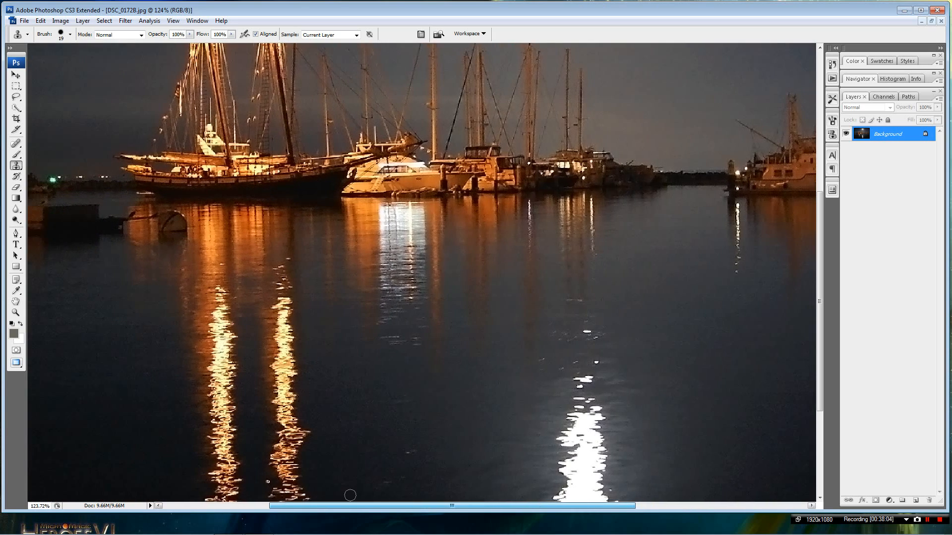
scroll(370, 455, "down", 3)
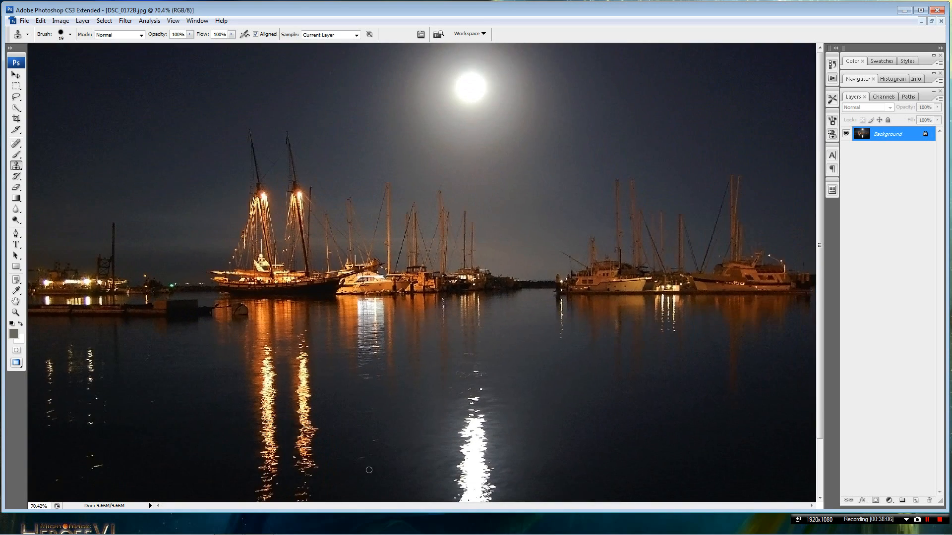
Clone dark water over the small stray light specks between the orange ship reflections and the moon's reflection.
scroll(367, 470, "up", 4)
left_click(371, 406, "alt")
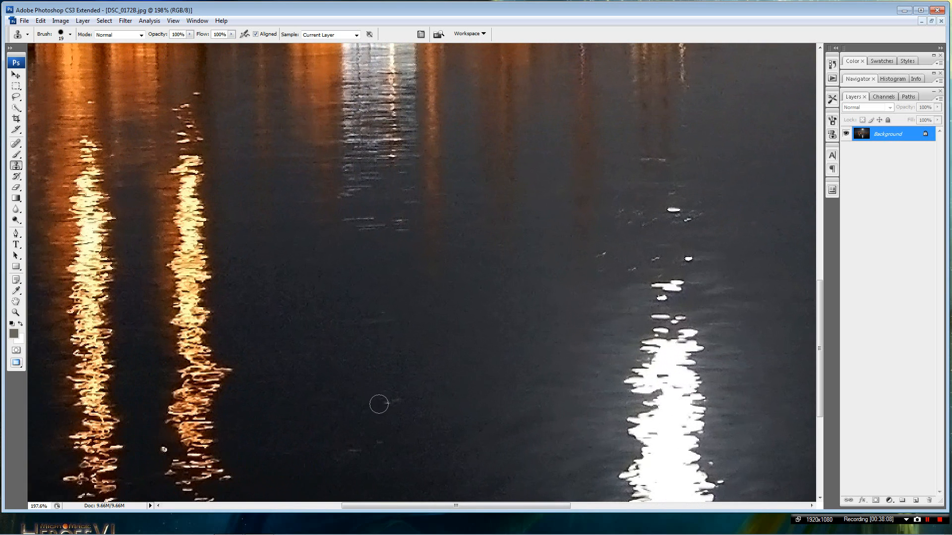
left_click(373, 405, "alt")
left_click_drag(384, 404, 388, 407)
left_click(369, 443, "alt")
left_click_drag(385, 443, 356, 453)
left_click(339, 455, "alt")
left_click_drag(429, 508, 219, 498)
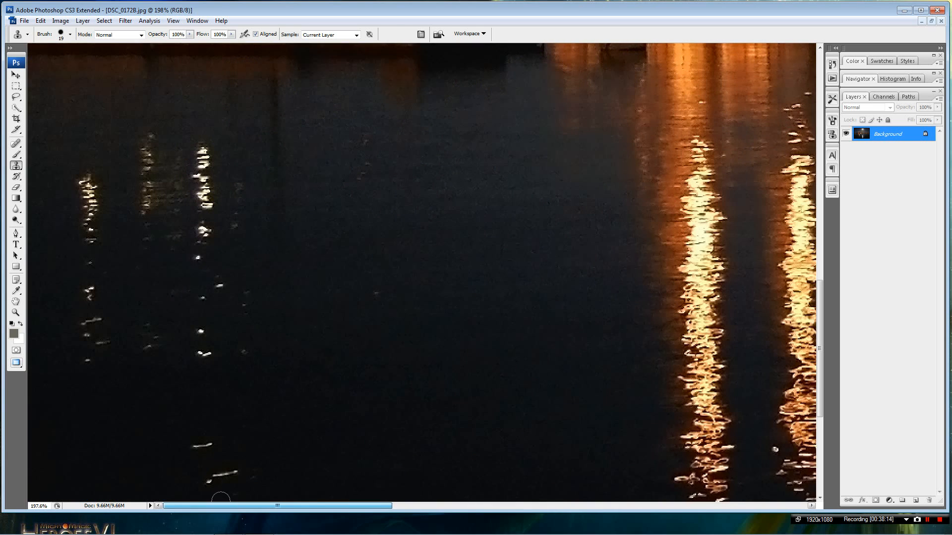
scroll(316, 419, "down", 1)
scroll(228, 455, "up", 1)
left_click(187, 480)
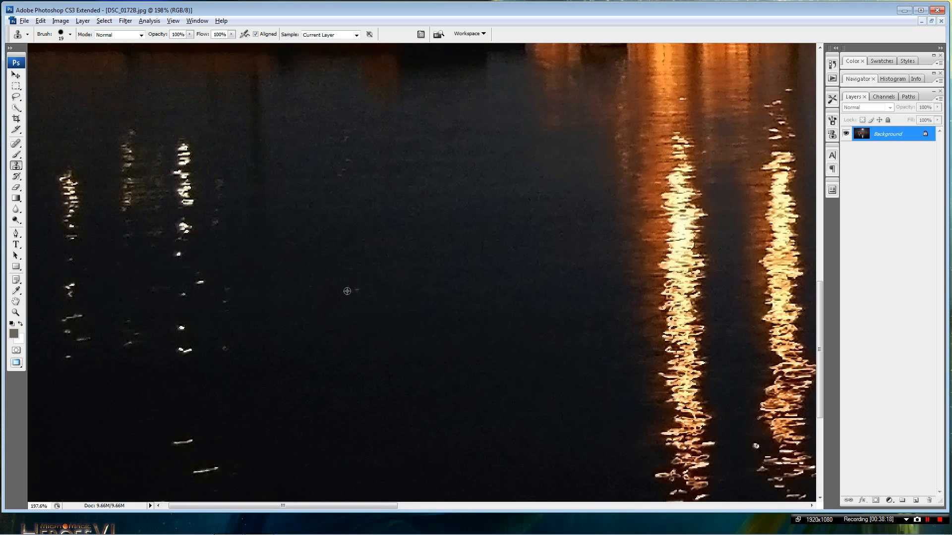
scroll(391, 352, "down", 2)
scroll(393, 355, "down", 1)
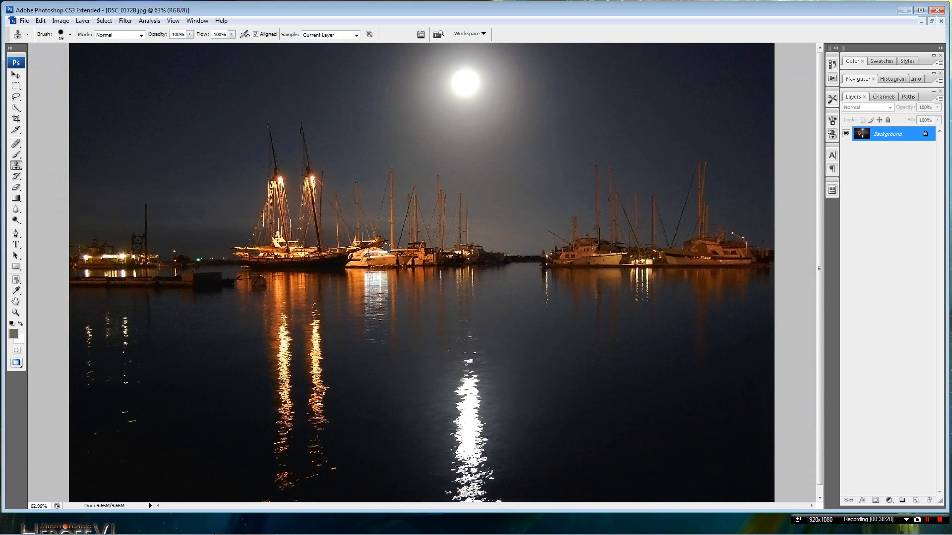
left_click(17, 22)
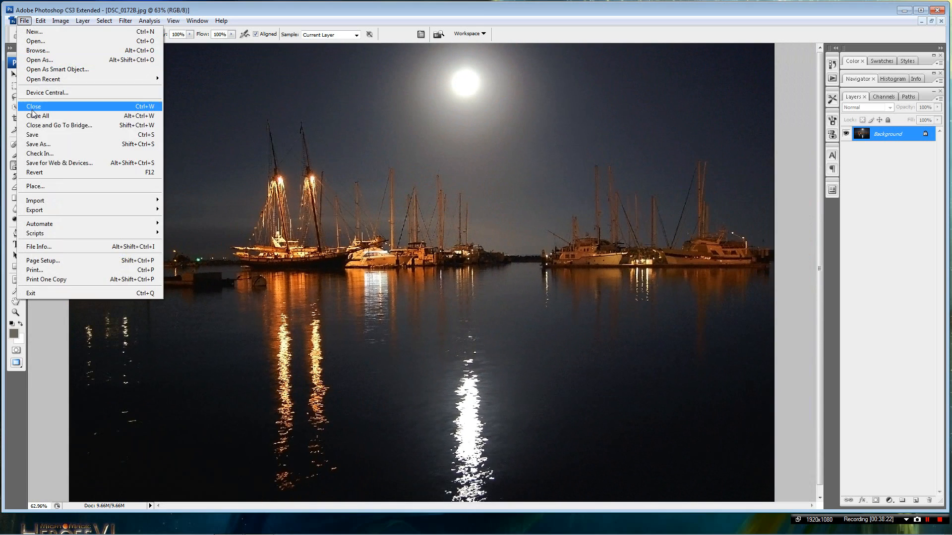
left_click(312, 230)
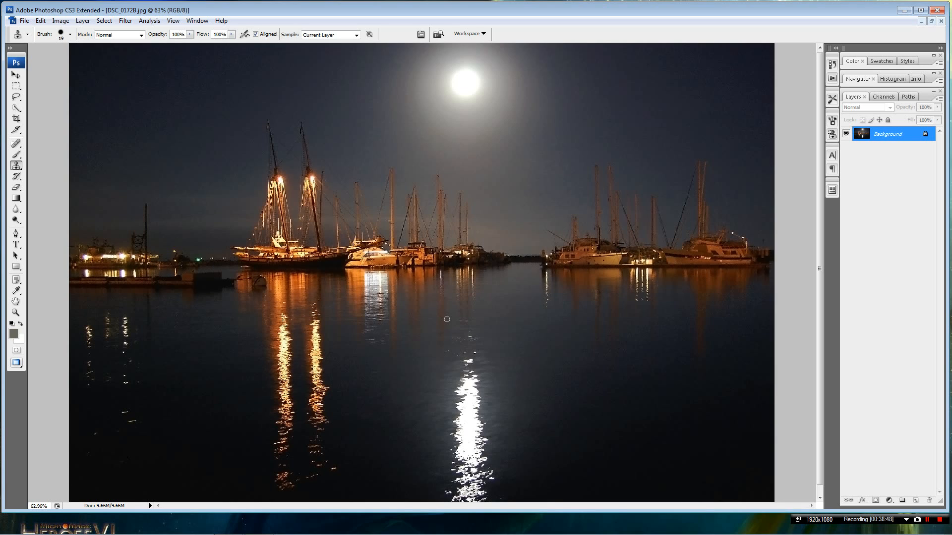
Switch to Adobe Bridge, reopen the Disk4 folder and compare DSC_0172.JPG with DSC_0172B.jpg.
left_click(229, 527)
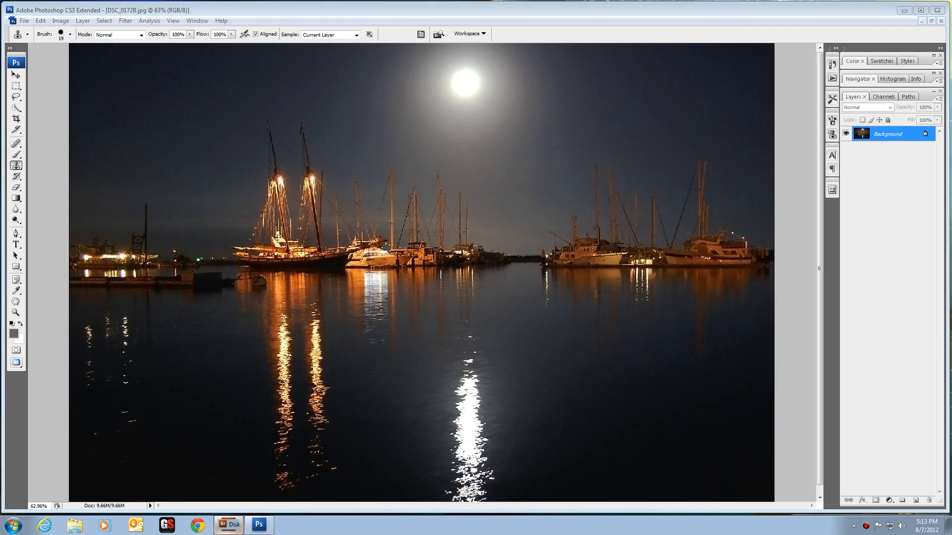
scroll(387, 429, "down", 4)
scroll(409, 436, "up", 1)
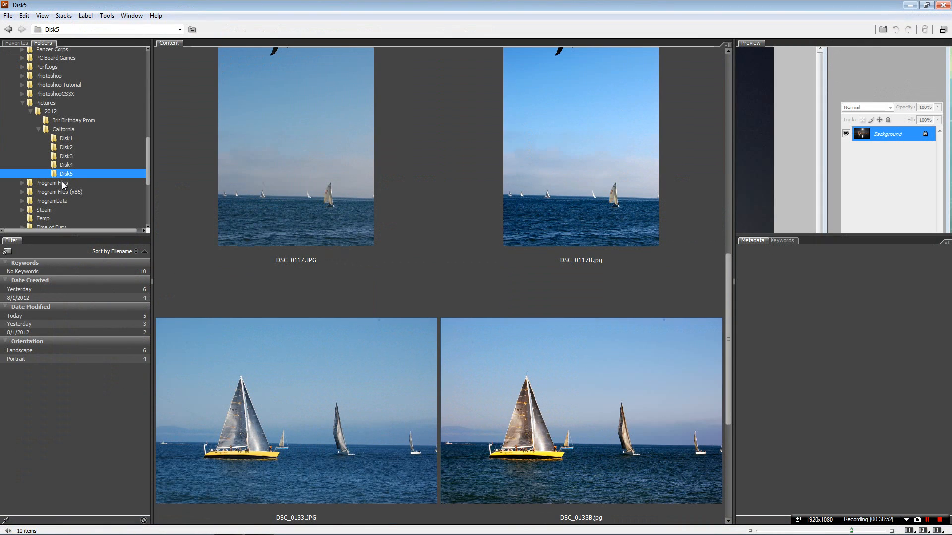
left_click(66, 165)
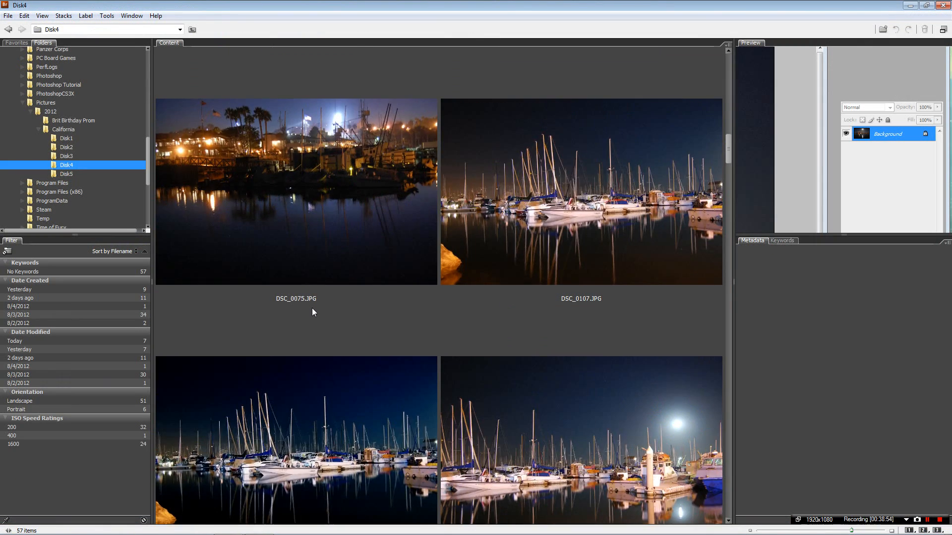
scroll(312, 310, "down", 5)
scroll(312, 316, "up", 1)
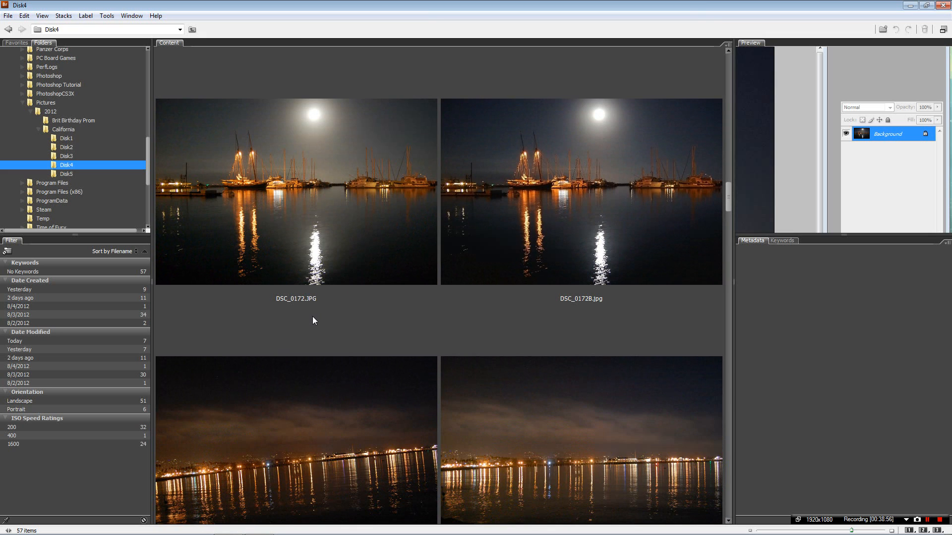